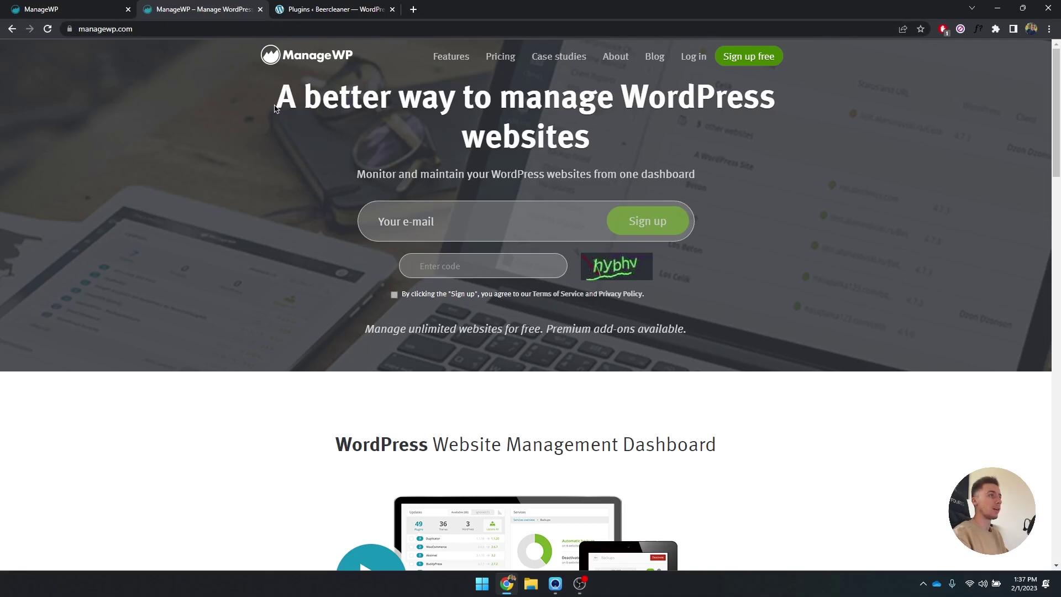
{"action": "left_click_drag", "start_coordinate": [276, 104], "coordinate": [732, 107]}
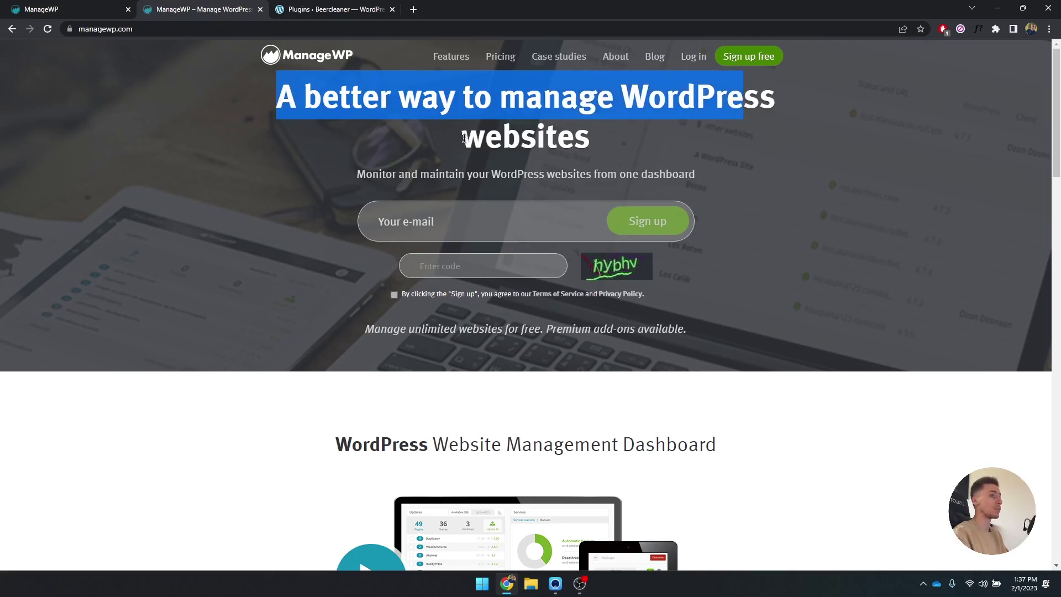
{"action": "left_click_drag", "start_coordinate": [501, 138], "coordinate": [601, 140]}
{"action": "scroll", "coordinate": [729, 180], "scroll_direction": "down", "scroll_amount": 5}
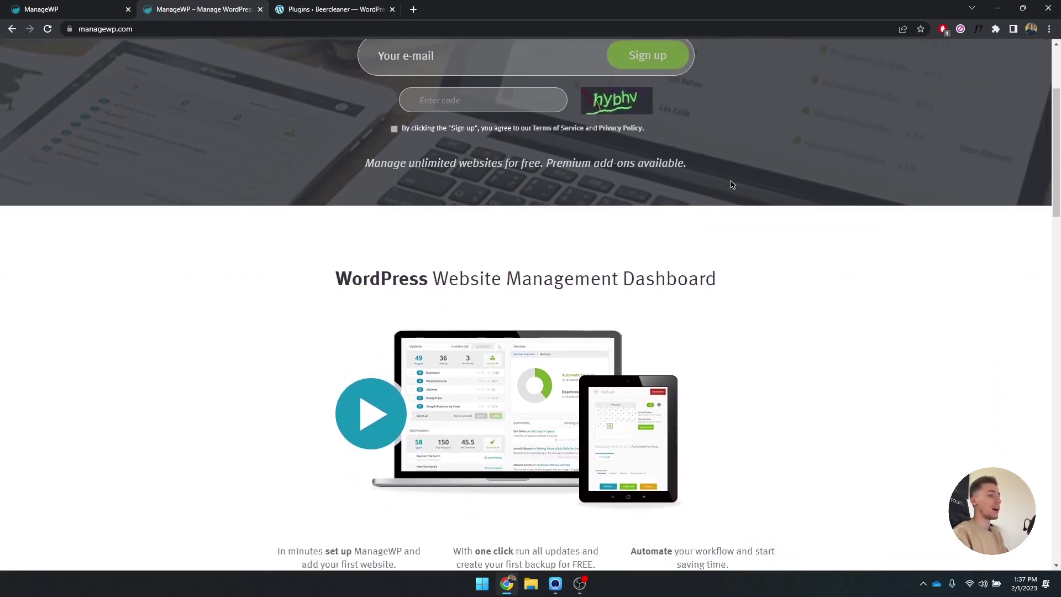
{"action": "scroll", "coordinate": [730, 176], "scroll_direction": "down", "scroll_amount": 8}
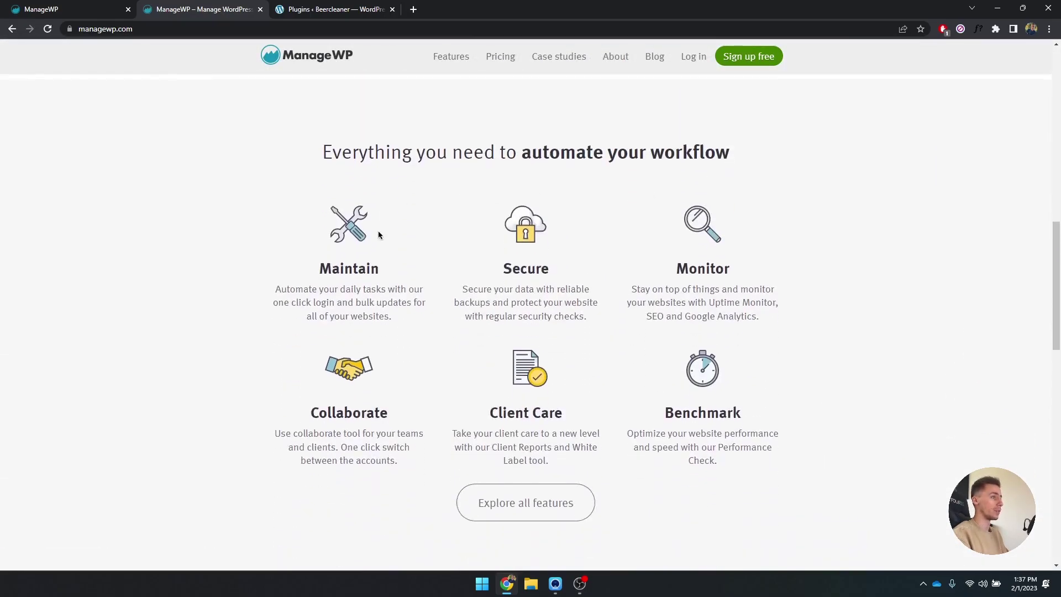
{"action": "left_click_drag", "start_coordinate": [321, 269], "coordinate": [380, 270]}
{"action": "left_click_drag", "start_coordinate": [502, 270], "coordinate": [548, 269]}
{"action": "left_click_drag", "start_coordinate": [672, 268], "coordinate": [730, 269]}
{"action": "left_click_drag", "start_coordinate": [313, 412], "coordinate": [386, 413]}
{"action": "left_click", "coordinate": [390, 426]}
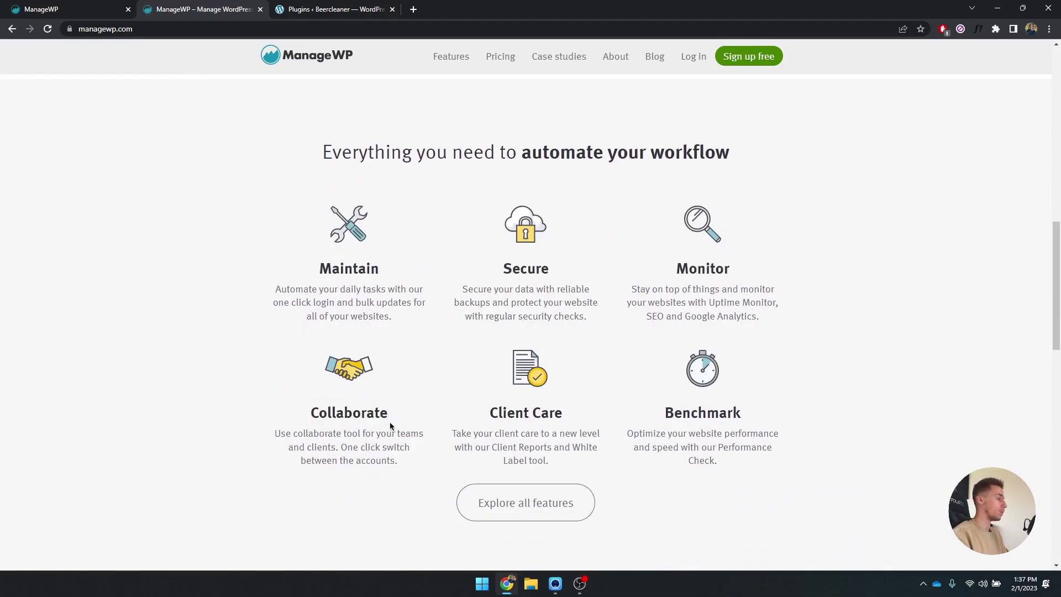
{"action": "left_click_drag", "start_coordinate": [501, 414], "coordinate": [573, 424]}
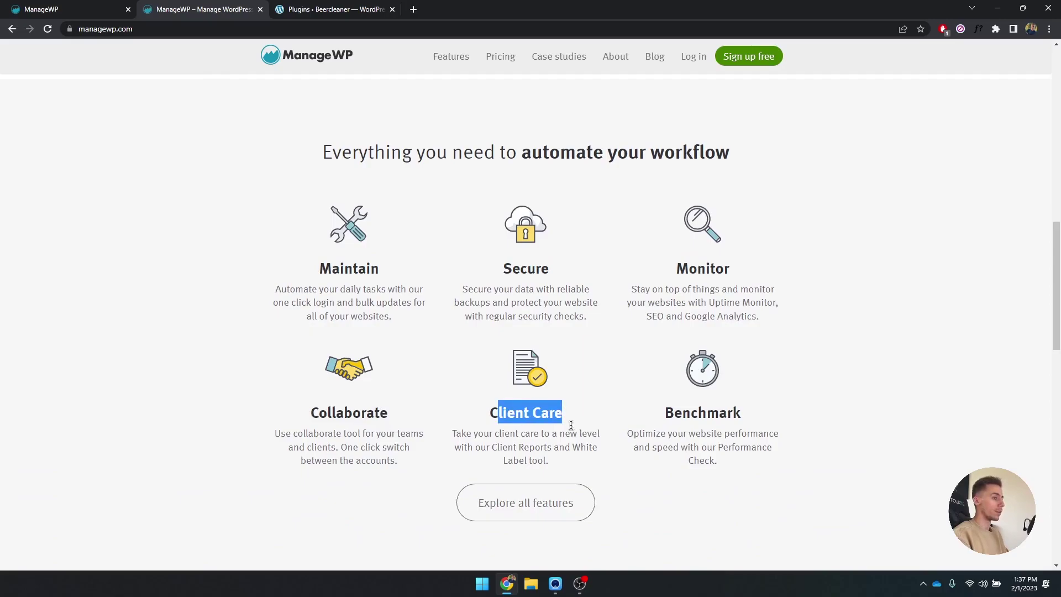
{"action": "left_click", "coordinate": [551, 420]}
{"action": "left_click_drag", "start_coordinate": [667, 415], "coordinate": [770, 417]}
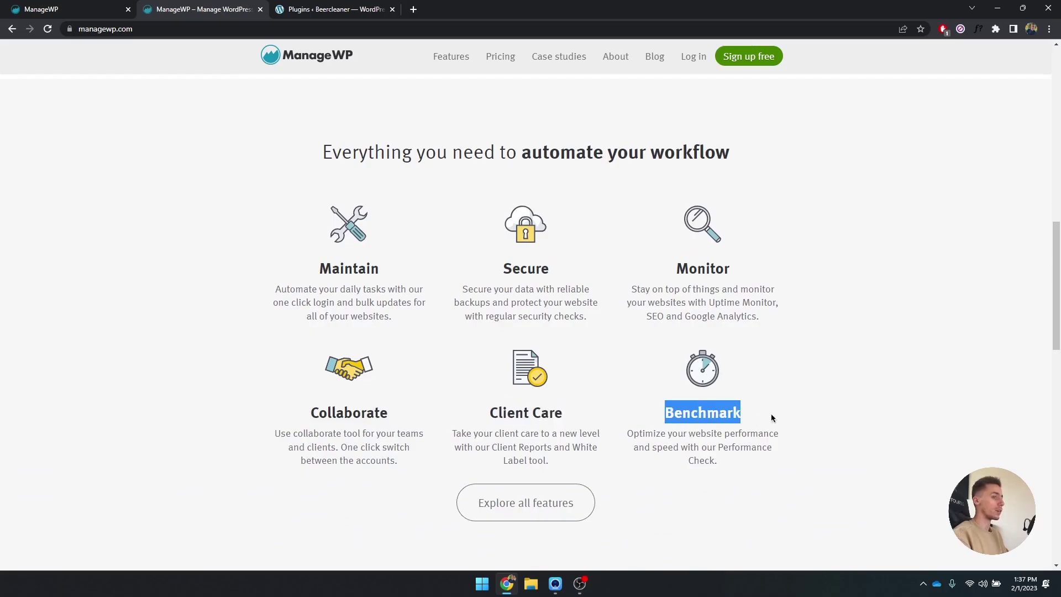
{"action": "left_click", "coordinate": [771, 417]}
{"action": "scroll", "coordinate": [773, 416], "scroll_direction": "down", "scroll_amount": 2}
{"action": "scroll", "coordinate": [765, 409], "scroll_direction": "down", "scroll_amount": 3}
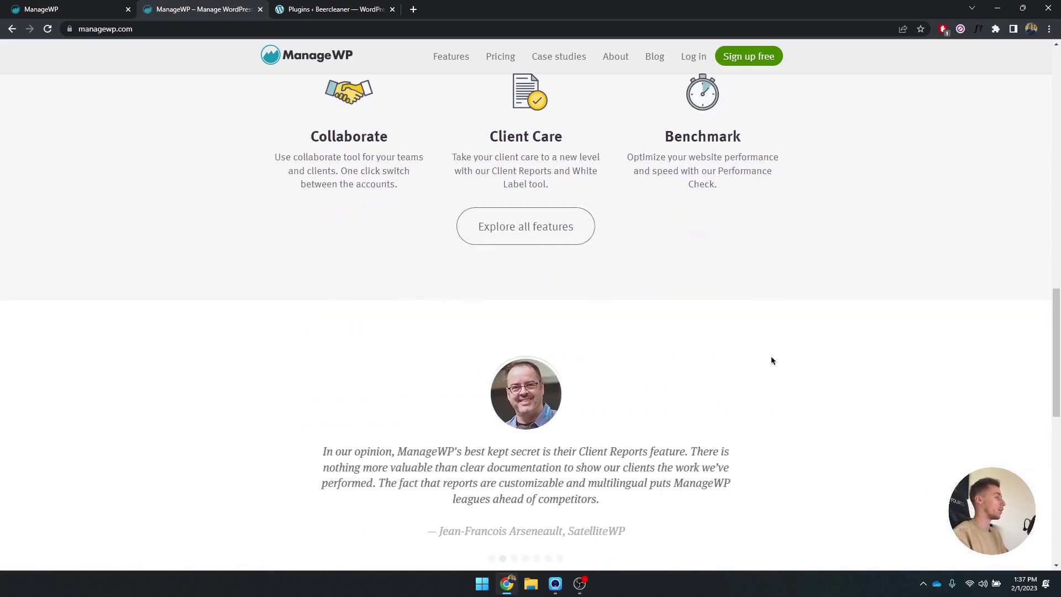
{"action": "scroll", "coordinate": [791, 345], "scroll_direction": "up", "scroll_amount": 3}
{"action": "scroll", "coordinate": [790, 345], "scroll_direction": "up", "scroll_amount": 10}
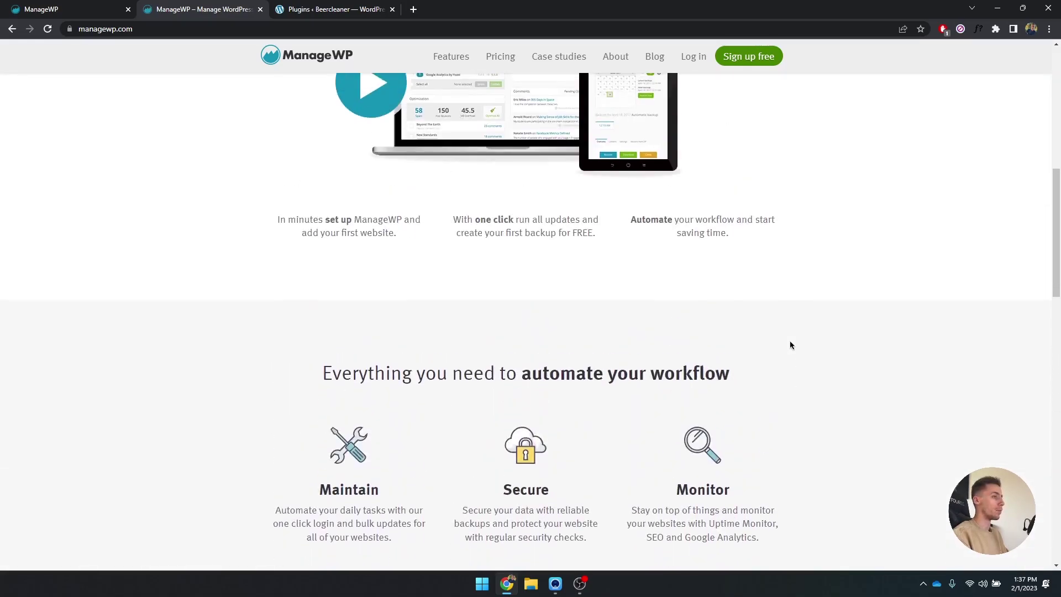
{"action": "scroll", "coordinate": [791, 345], "scroll_direction": "up", "scroll_amount": 3}
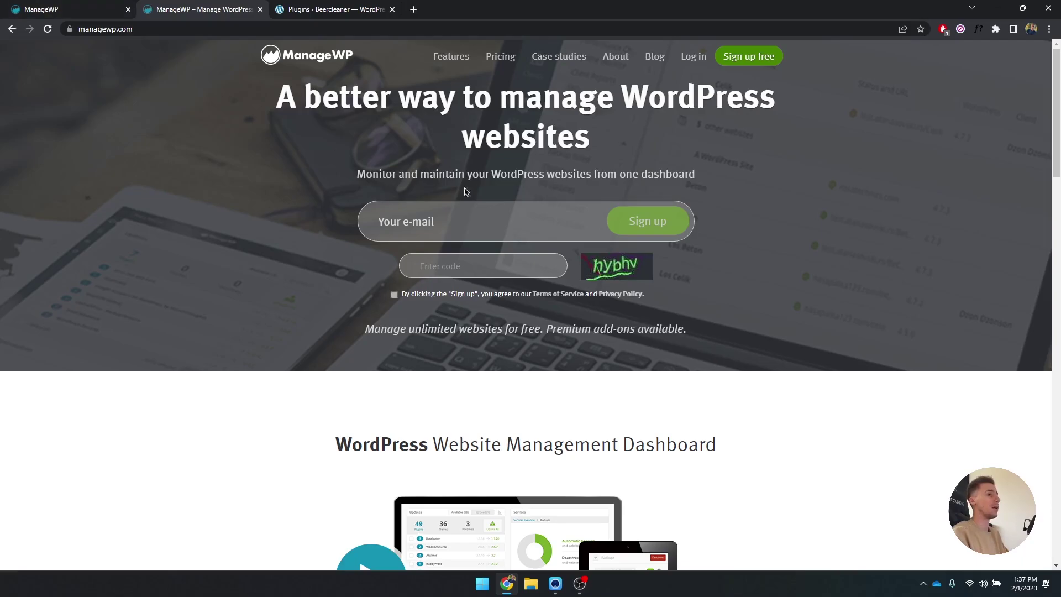
Switch to the ManageWP dashboard and show the managed websites as thumbnails.
{"action": "left_click", "coordinate": [83, 9]}
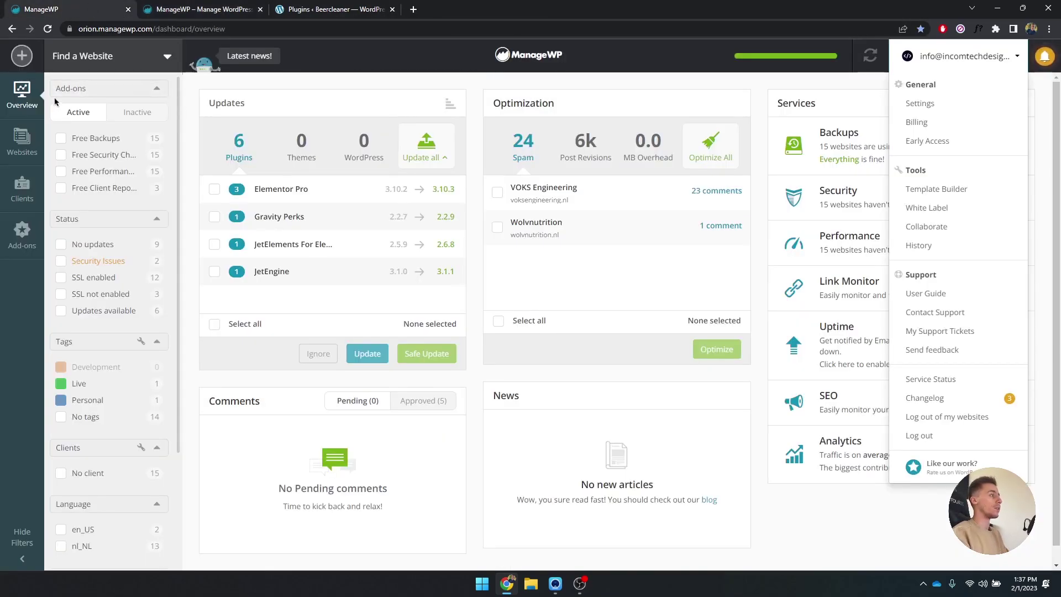
{"action": "left_click", "coordinate": [22, 93]}
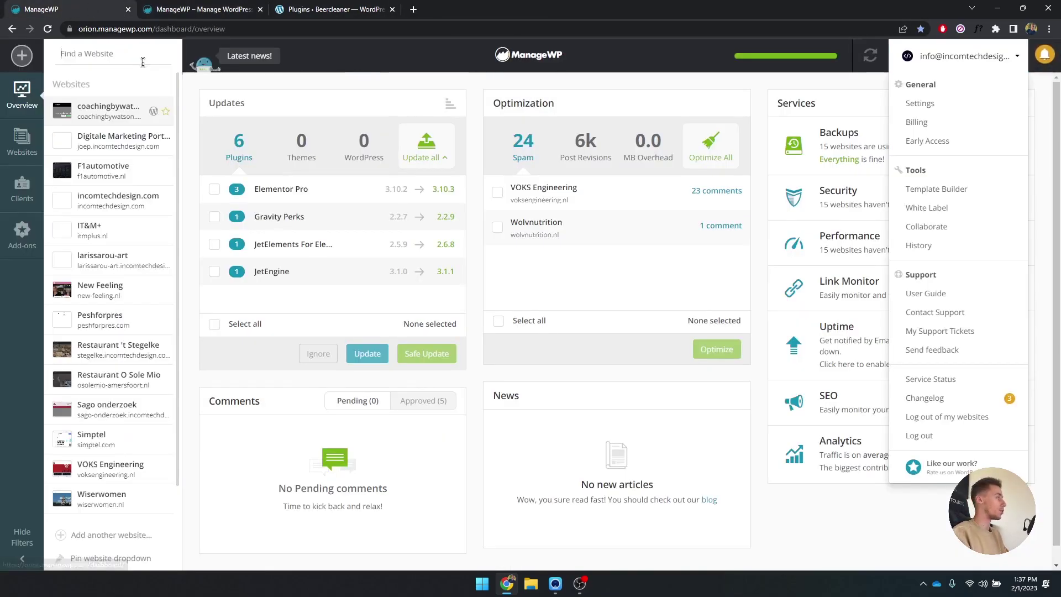
{"action": "left_click", "coordinate": [25, 100]}
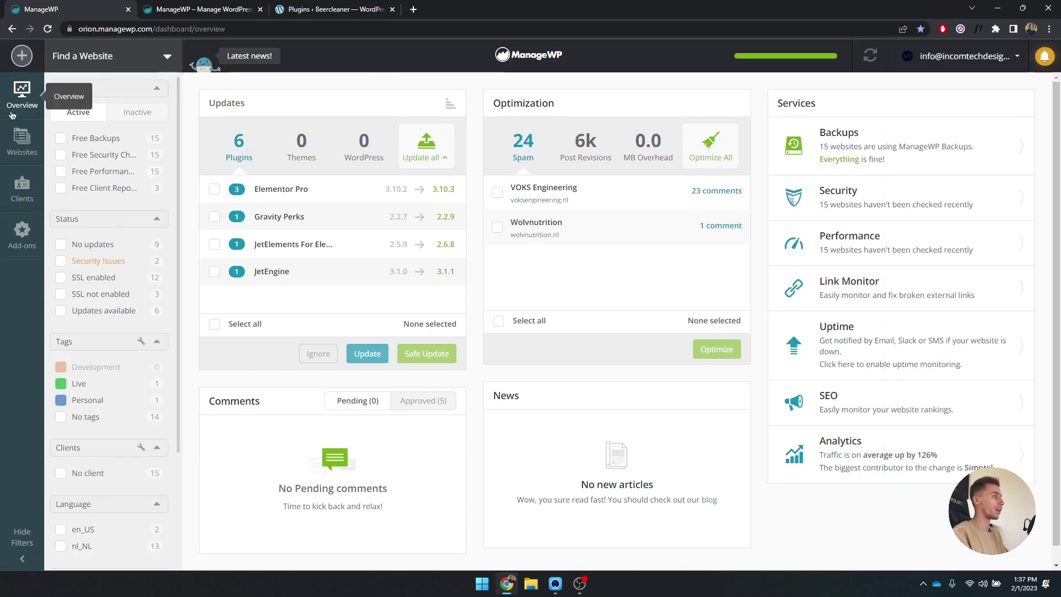
{"action": "left_click", "coordinate": [22, 136]}
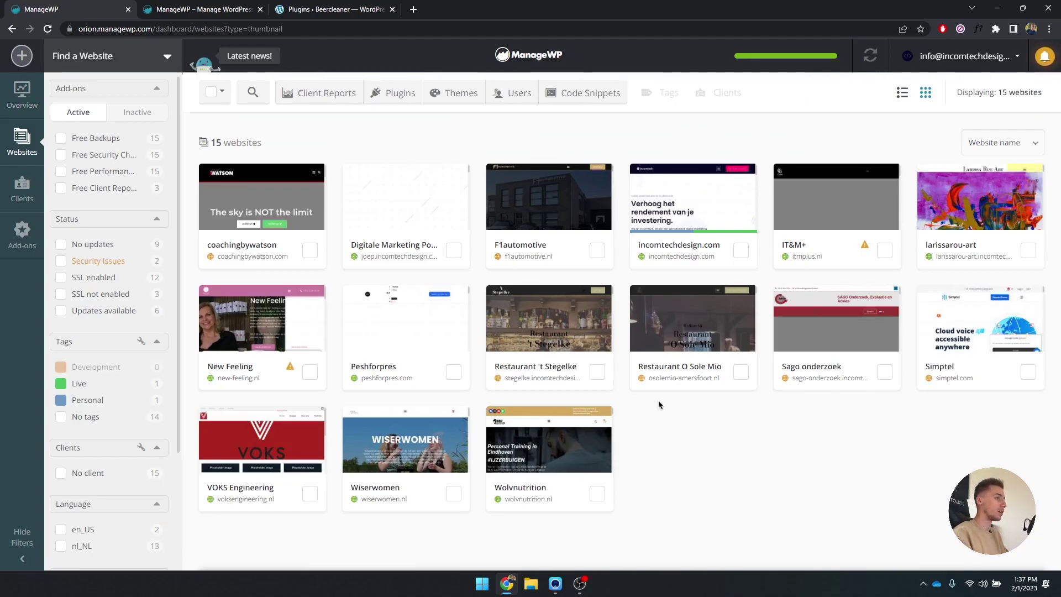
Look over the 15 website cards and bring up the add-new options.
{"action": "mouse_move", "coordinate": [234, 199]}
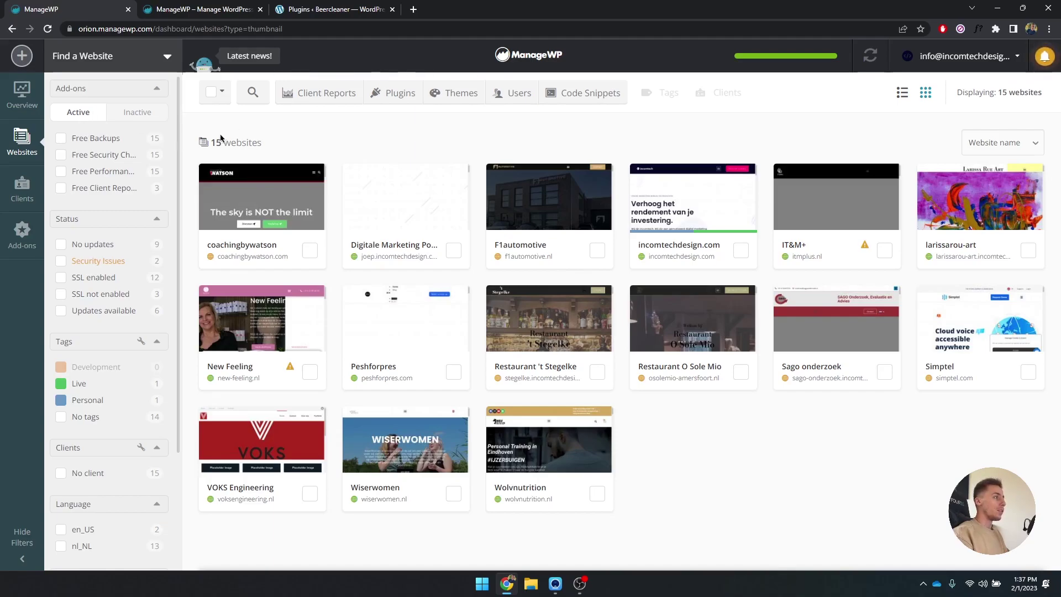
{"action": "mouse_move", "coordinate": [670, 284]}
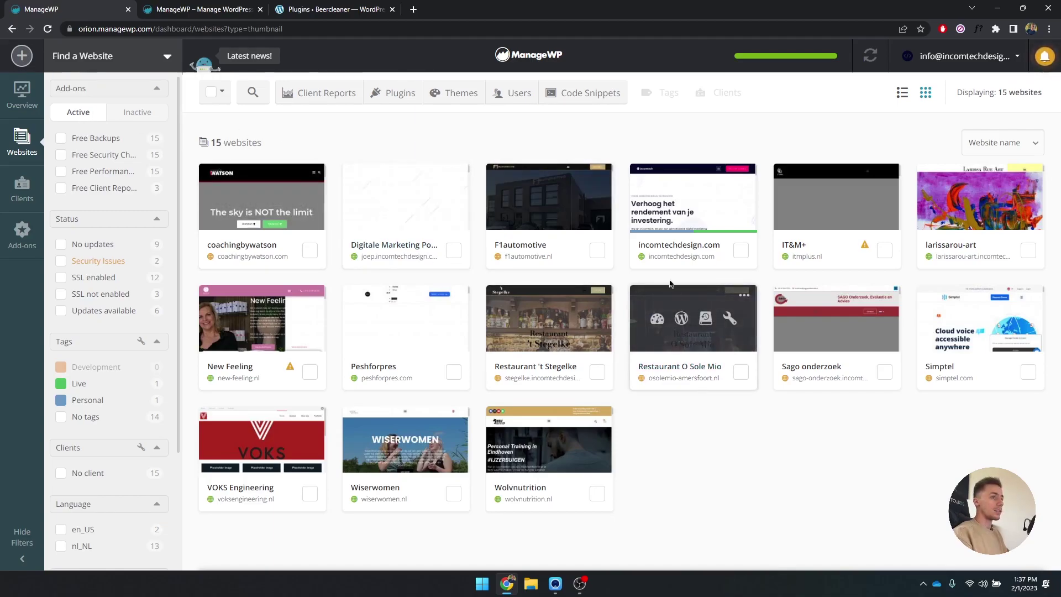
{"action": "mouse_move", "coordinate": [642, 257]}
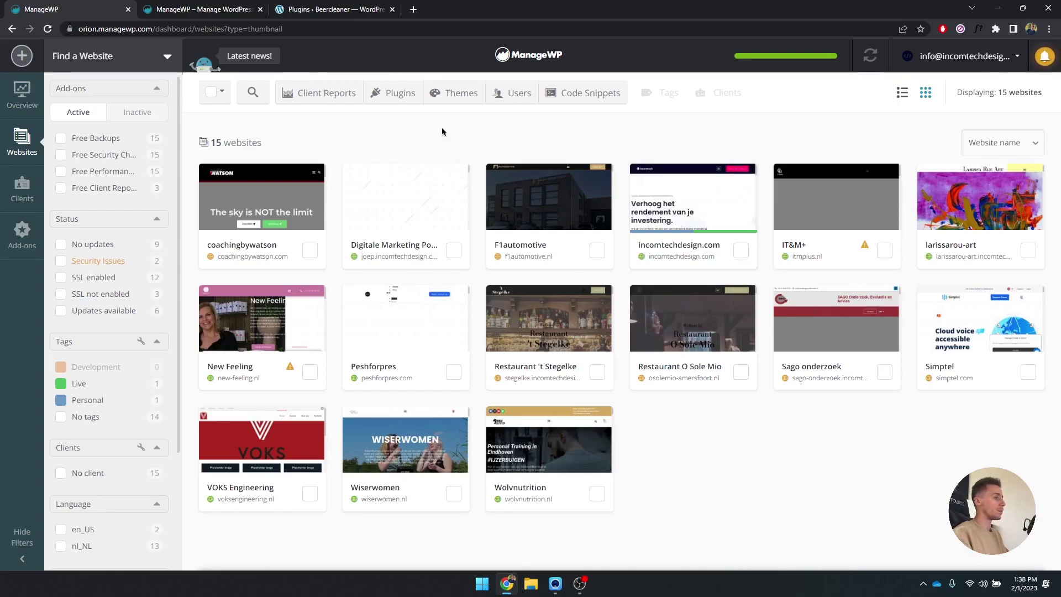
{"action": "mouse_move", "coordinate": [213, 258]}
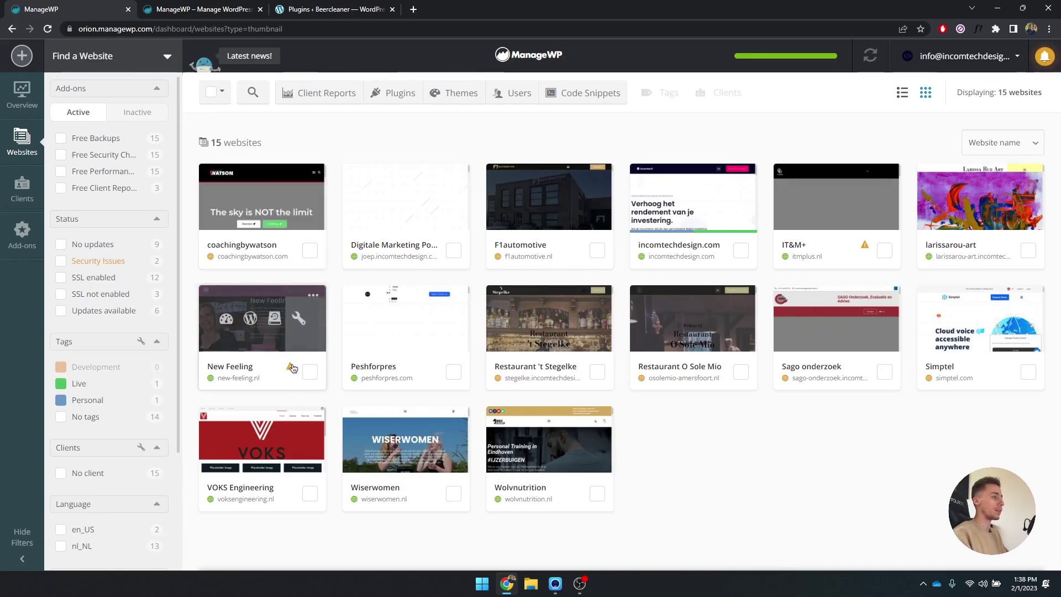
{"action": "mouse_move", "coordinate": [291, 367]}
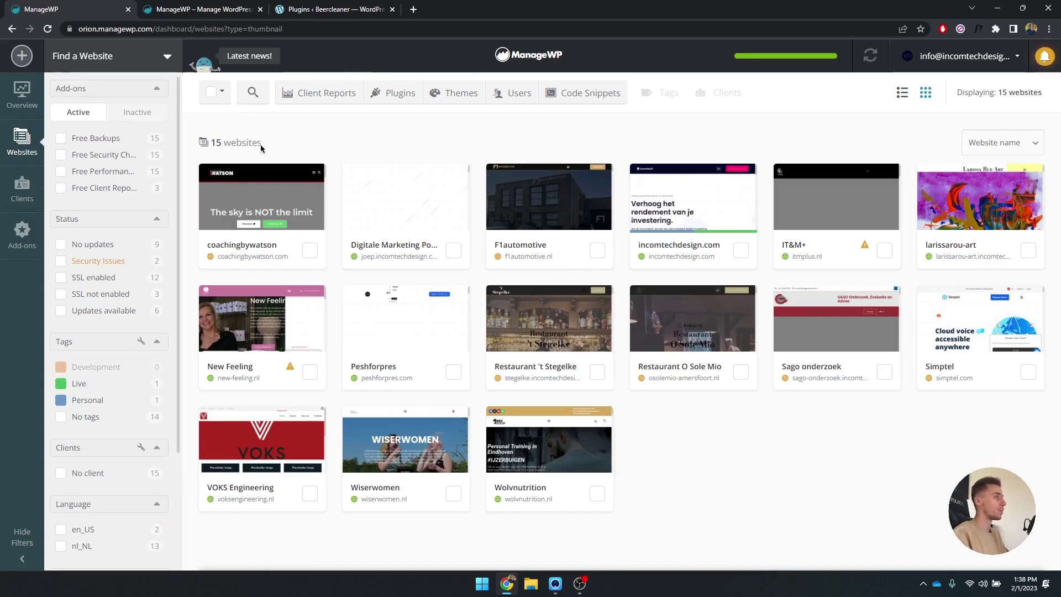
{"action": "left_click", "coordinate": [30, 60]}
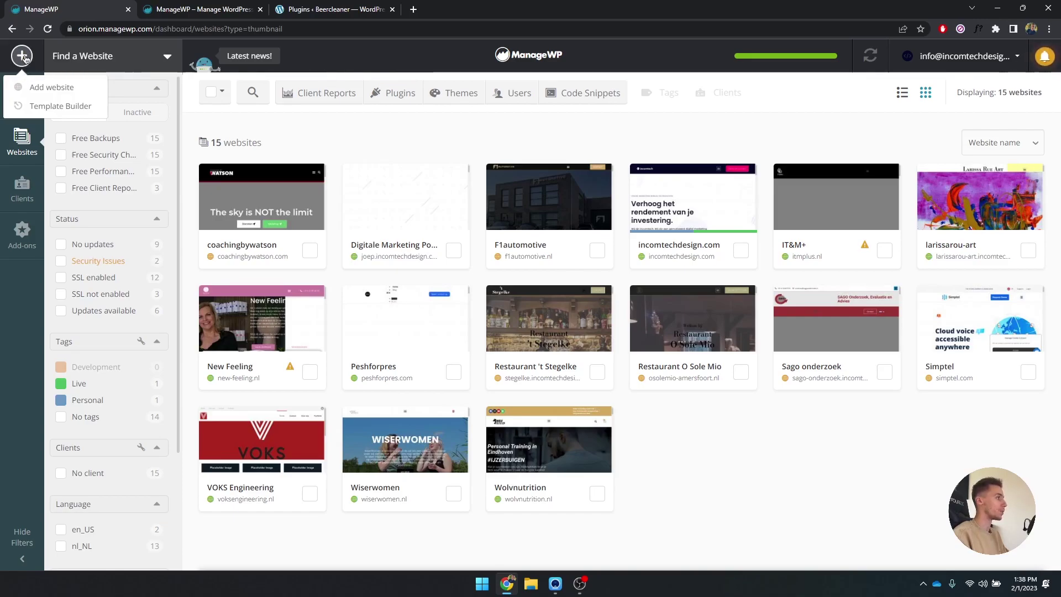
Choose Add website and submit the URL beercleaner.incomtechdesign.com.
{"action": "left_click", "coordinate": [26, 61]}
{"action": "left_click", "coordinate": [26, 61]}
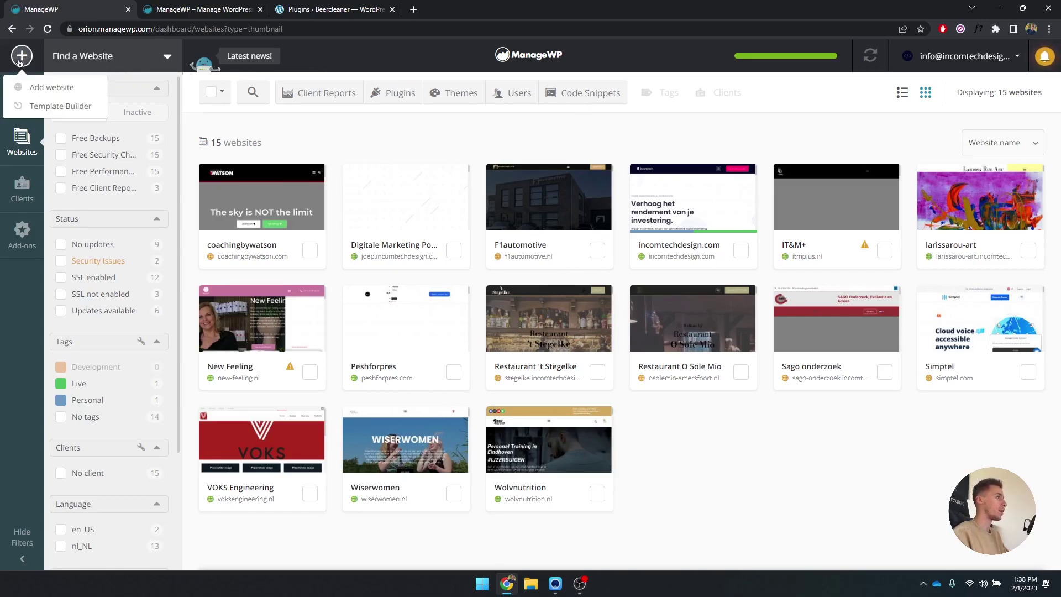
{"action": "left_click", "coordinate": [31, 85]}
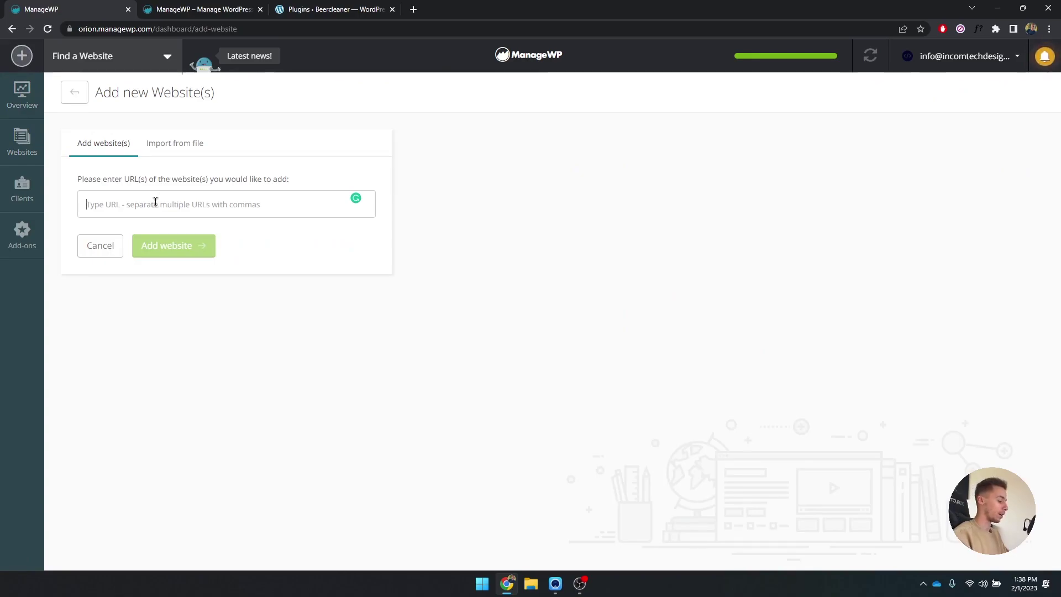
{"action": "type", "text": "beerclean"}
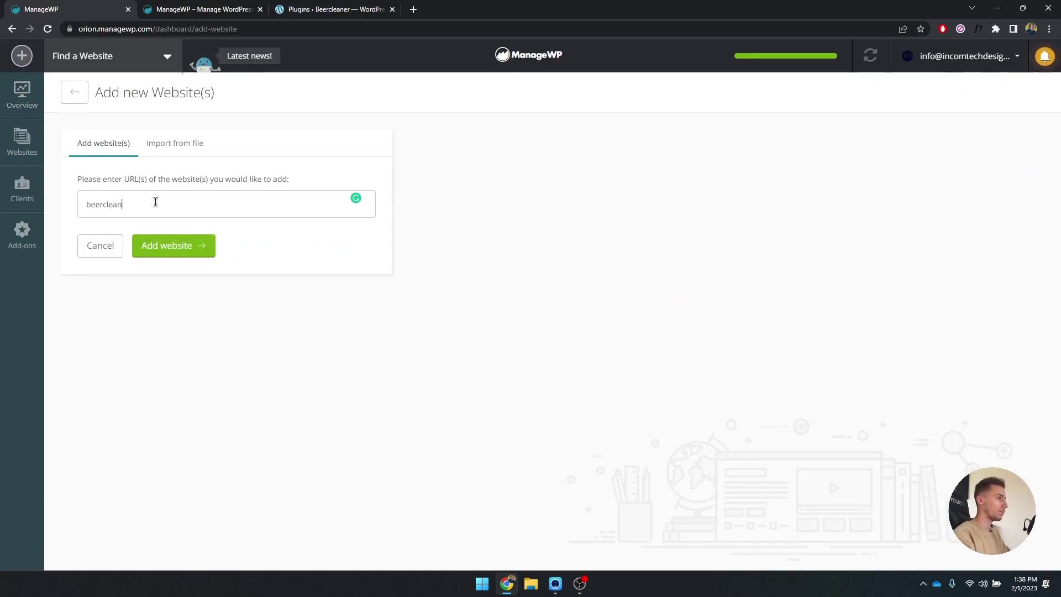
{"action": "type", "text": "er.incomtech"}
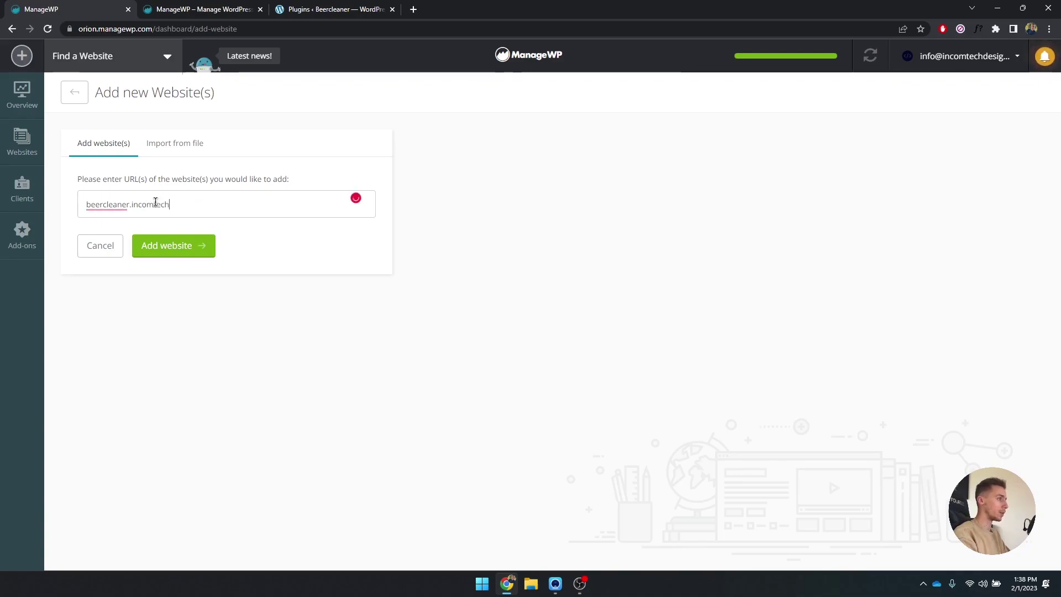
{"action": "type", "text": "design.com"}
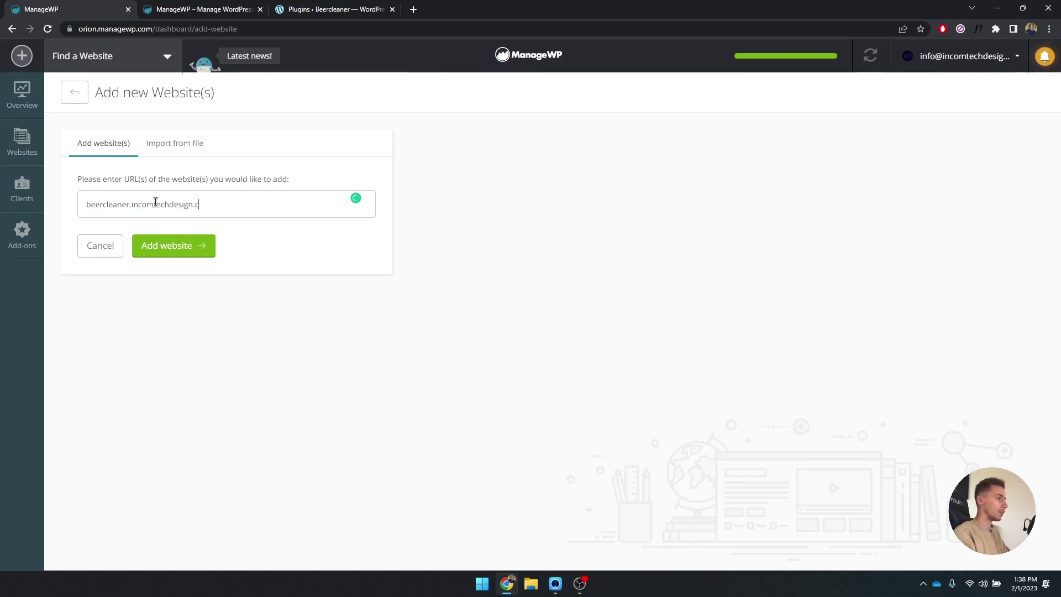
{"action": "left_click", "coordinate": [205, 250]}
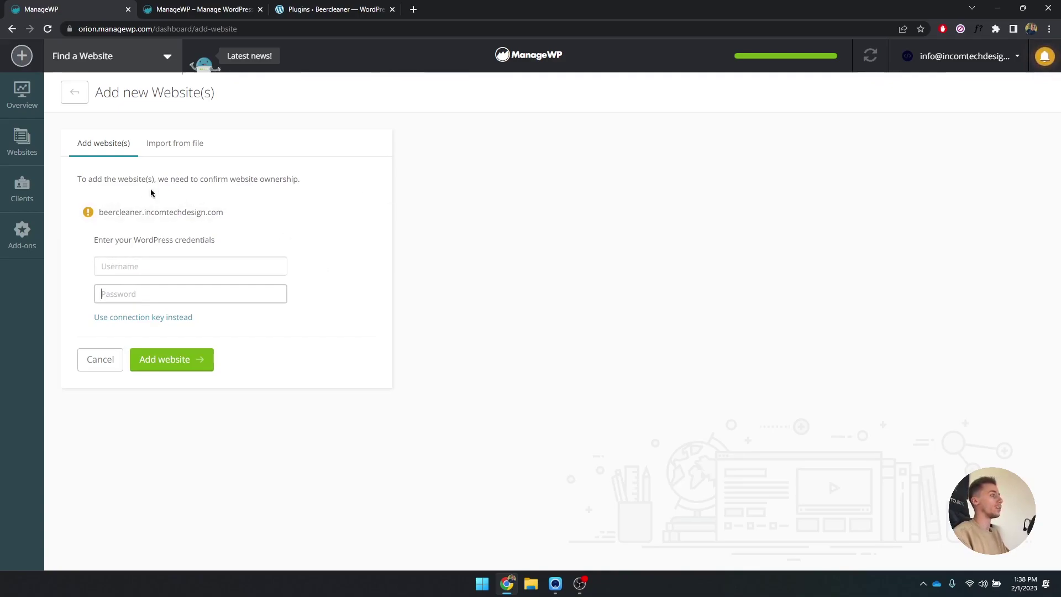
Review the ownership confirmation note and begin entering the WordPress username.
{"action": "left_click_drag", "start_coordinate": [72, 180], "coordinate": [327, 179]}
{"action": "left_click", "coordinate": [462, 197]}
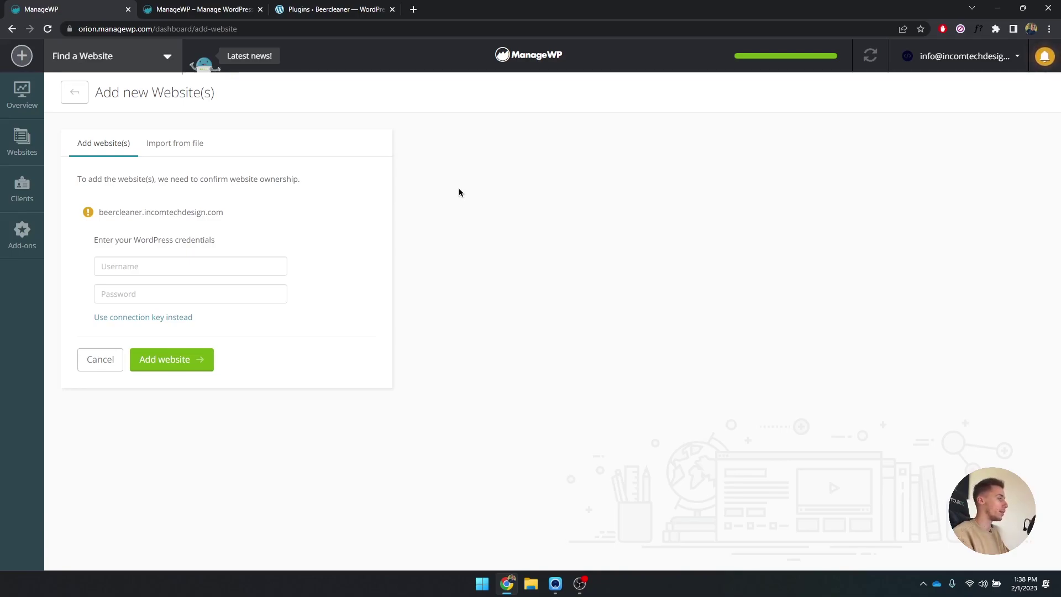
{"action": "left_click", "coordinate": [131, 266]}
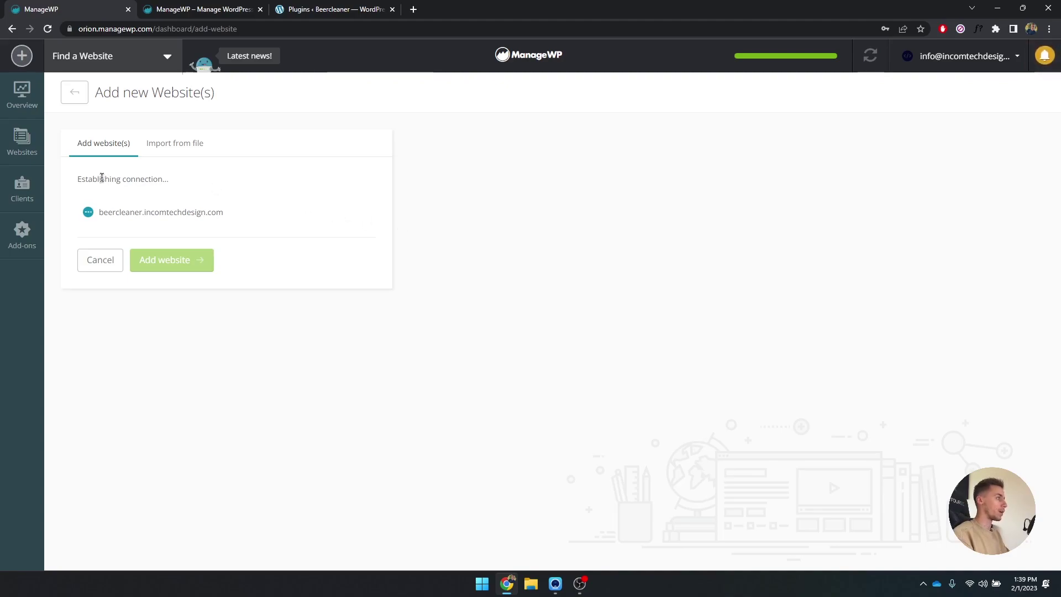
Review the connection status and the success message for beercleaner.incomtechdesign.com.
{"action": "left_click_drag", "start_coordinate": [77, 178], "coordinate": [173, 180]}
{"action": "left_click", "coordinate": [137, 209]}
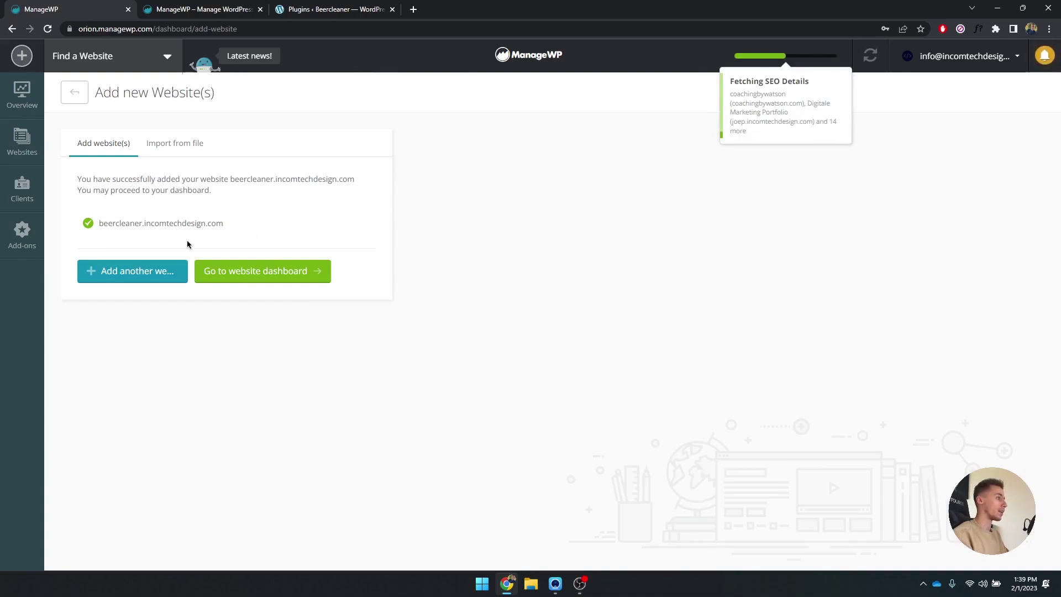
{"action": "left_click_drag", "start_coordinate": [59, 180], "coordinate": [263, 204]}
{"action": "left_click", "coordinate": [259, 276]}
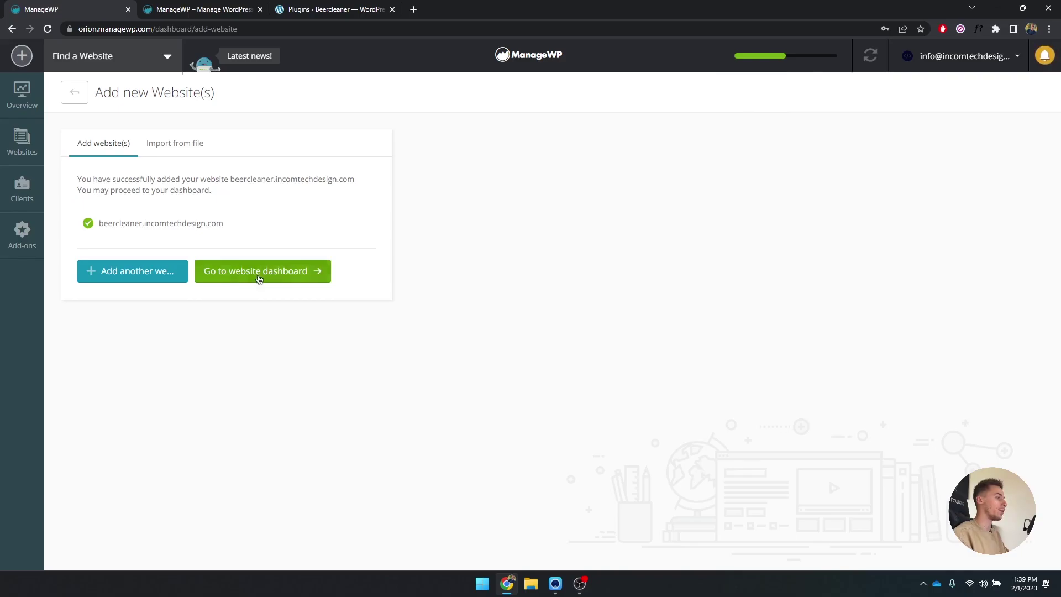
Go to the Beercleaner website dashboard and its Backups page.
{"action": "left_click", "coordinate": [257, 277]}
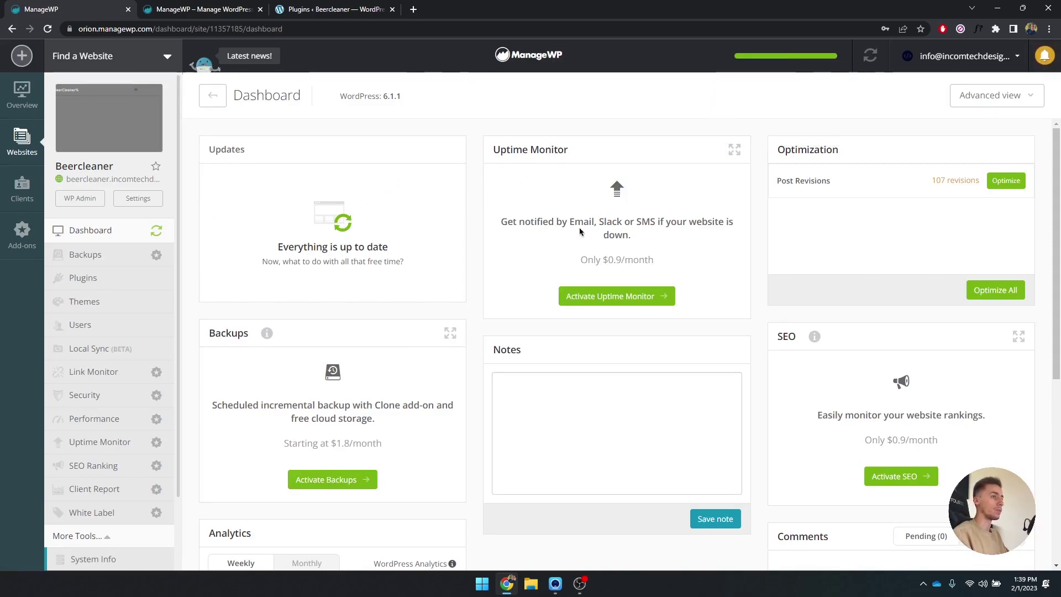
{"action": "scroll", "coordinate": [547, 280], "scroll_direction": "down", "scroll_amount": 5}
{"action": "scroll", "coordinate": [531, 319], "scroll_direction": "up", "scroll_amount": 5}
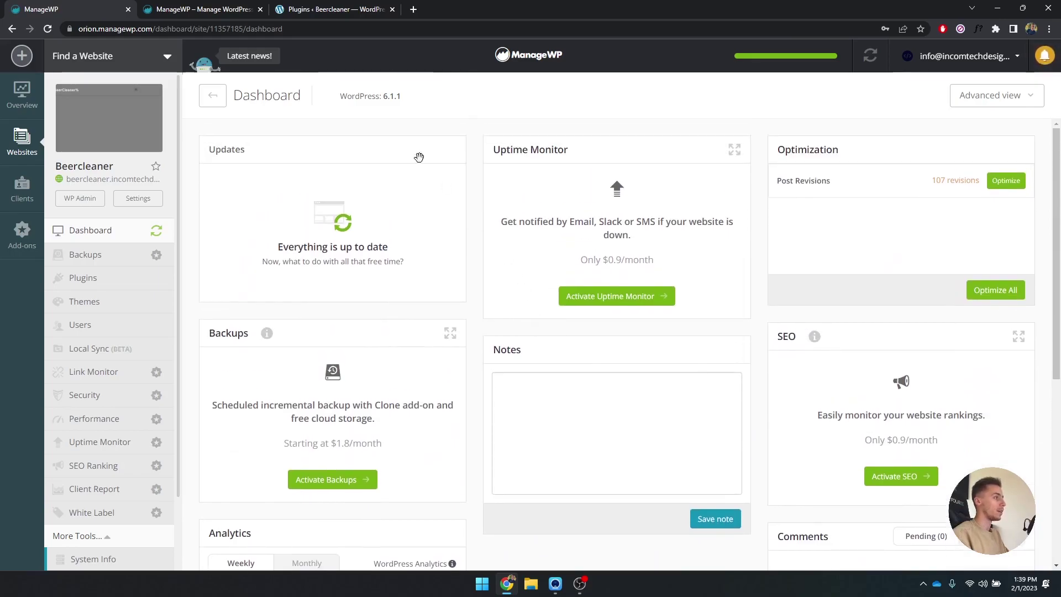
{"action": "left_click", "coordinate": [116, 260]}
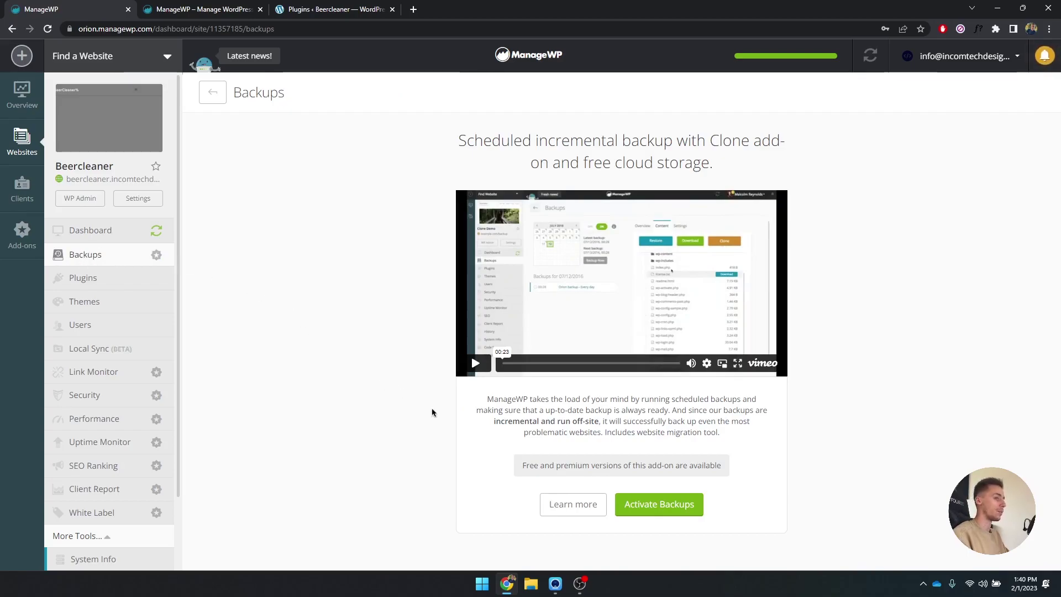
Activate free backups stored in the Europe region and close the confirmation.
{"action": "left_click", "coordinate": [641, 504]}
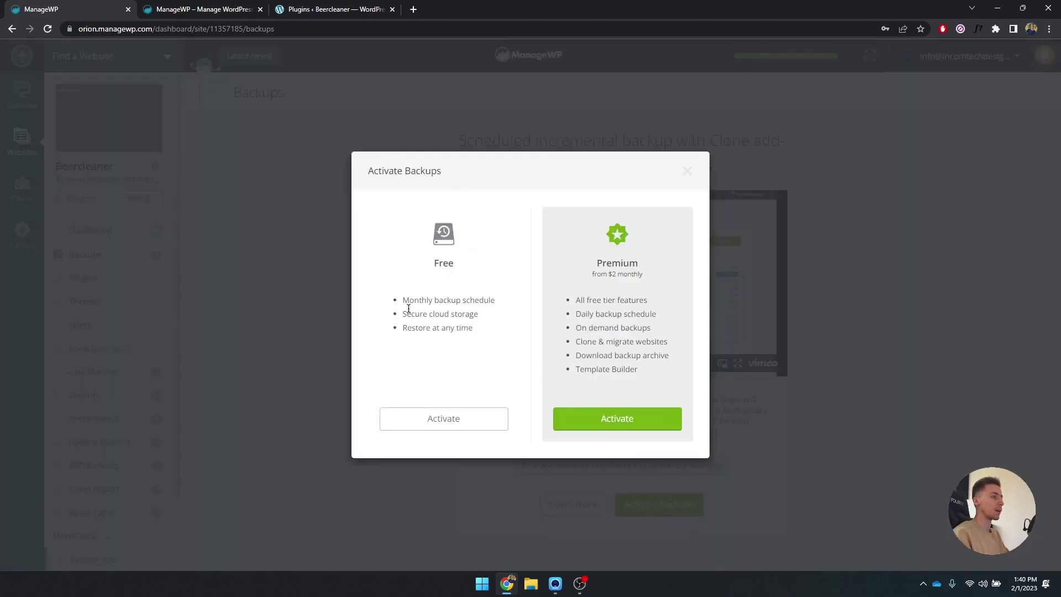
{"action": "left_click_drag", "start_coordinate": [406, 299], "coordinate": [477, 331]}
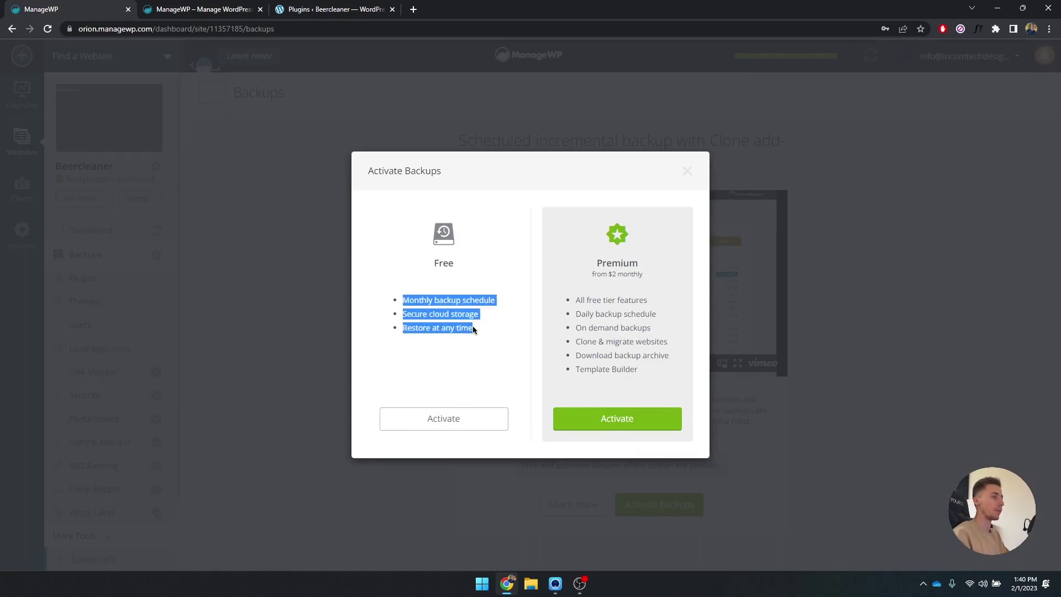
{"action": "left_click", "coordinate": [476, 394]}
{"action": "left_click", "coordinate": [470, 420]}
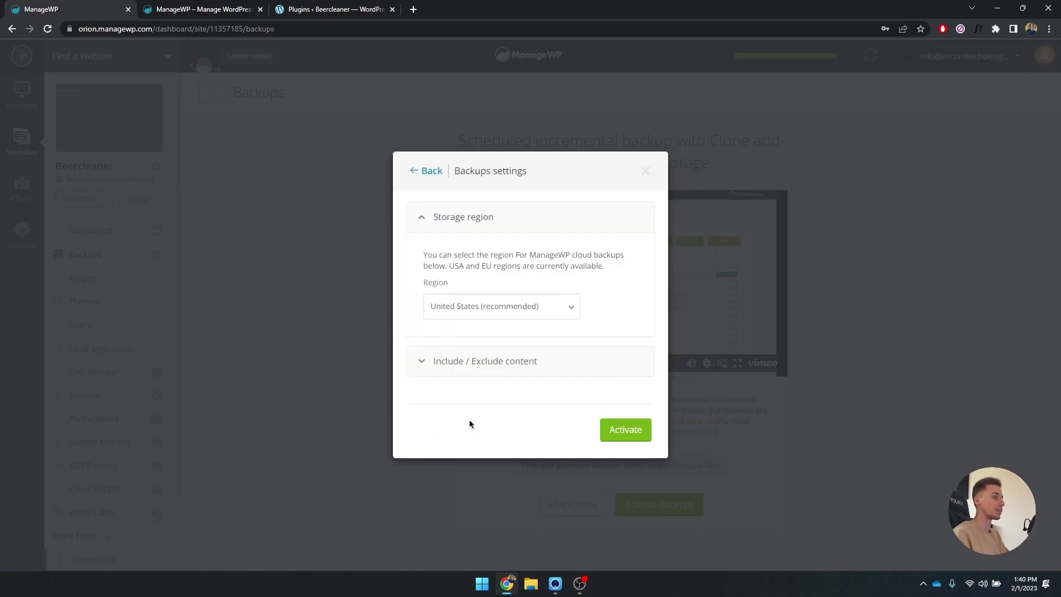
{"action": "left_click", "coordinate": [483, 307]}
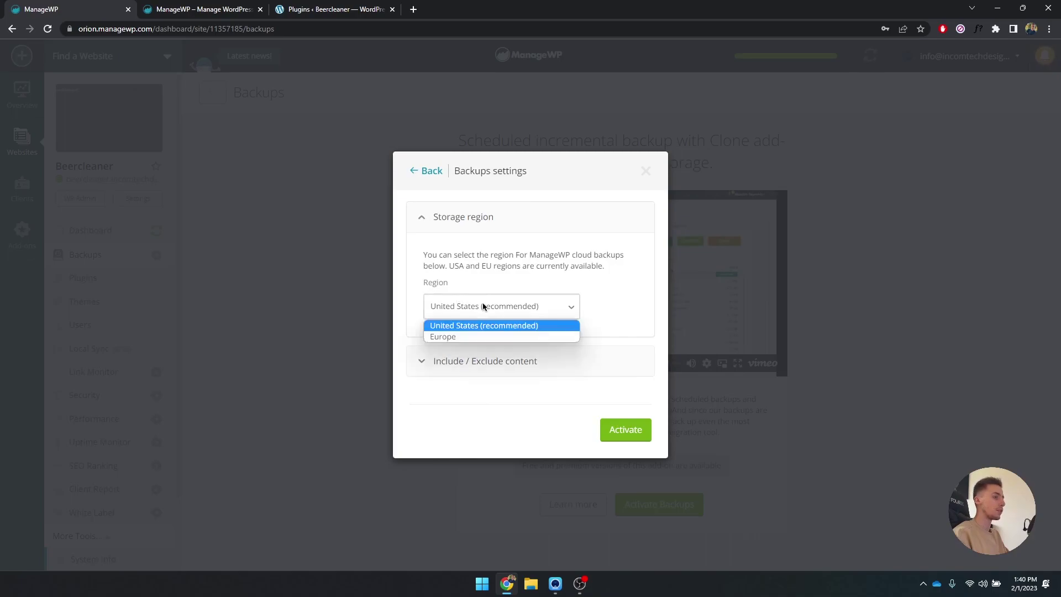
{"action": "left_click", "coordinate": [456, 337]}
{"action": "left_click", "coordinate": [457, 361]}
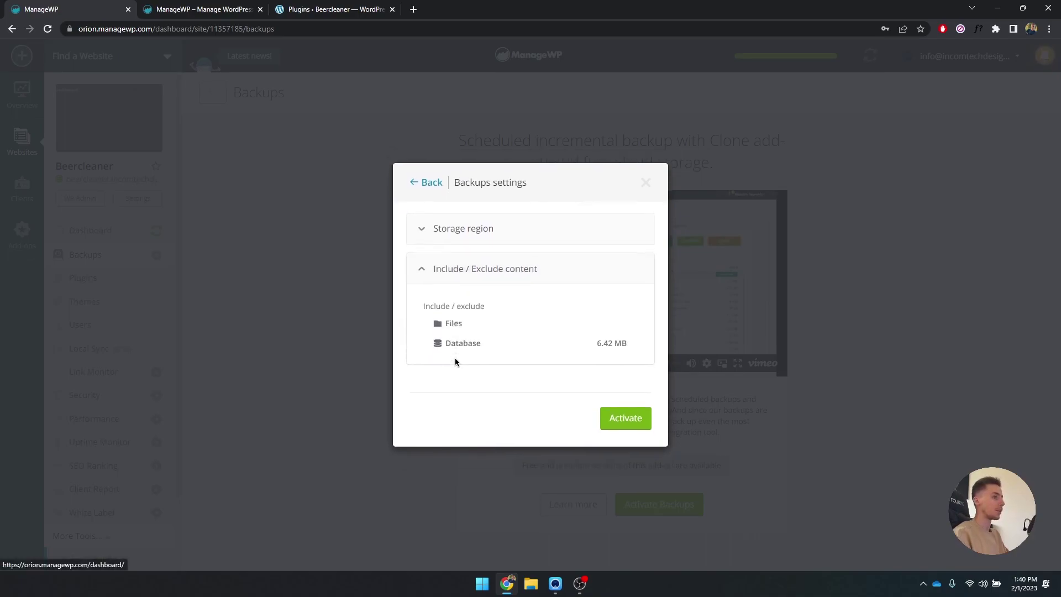
{"action": "left_click", "coordinate": [458, 277]}
{"action": "left_click", "coordinate": [451, 304]}
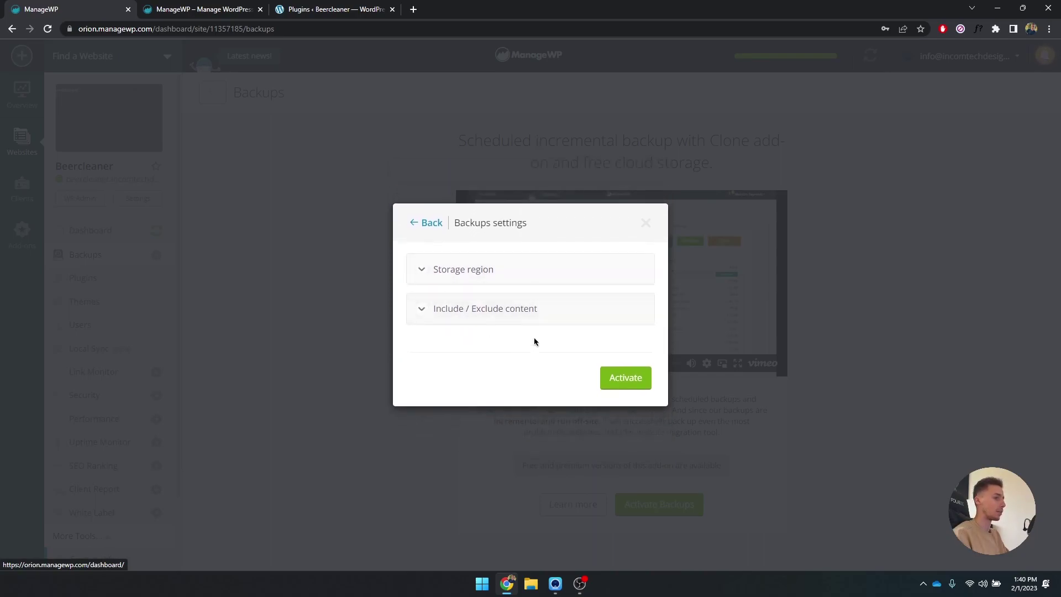
{"action": "left_click", "coordinate": [476, 228]}
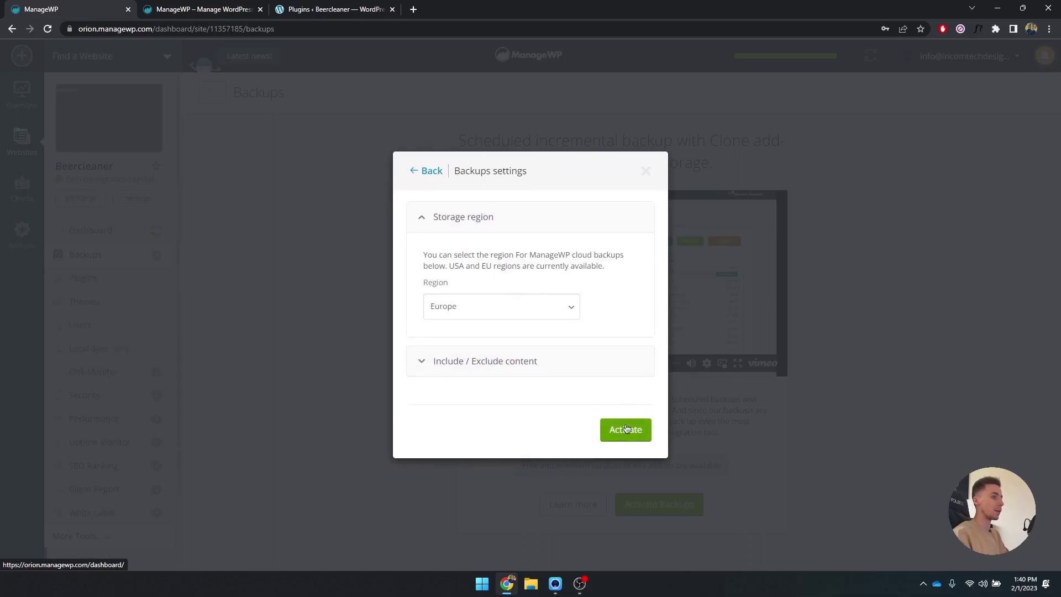
{"action": "left_click", "coordinate": [627, 430]}
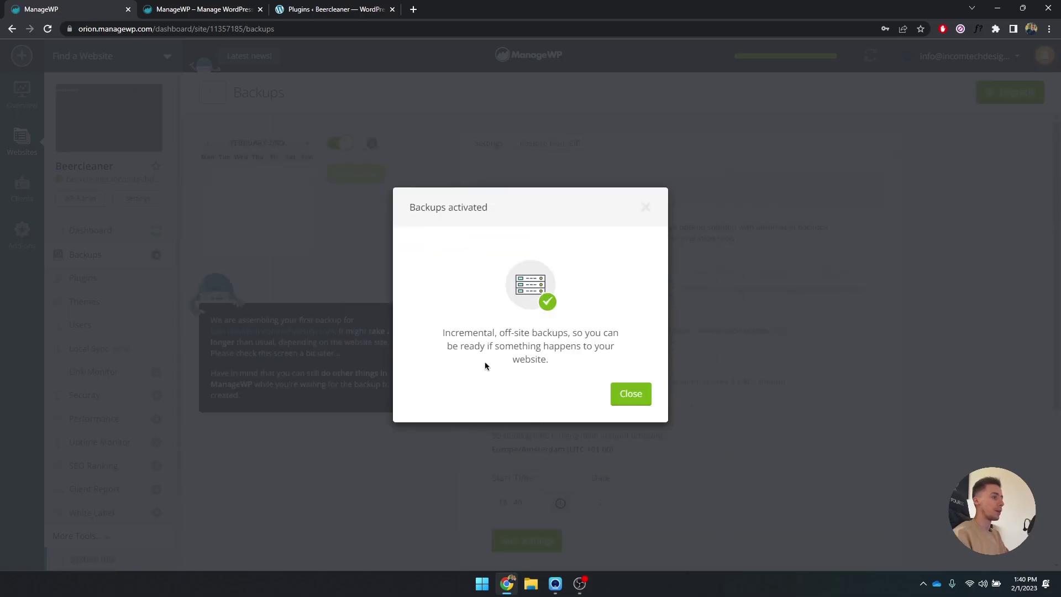
{"action": "left_click_drag", "start_coordinate": [447, 330], "coordinate": [564, 332]}
{"action": "left_click", "coordinate": [645, 401]}
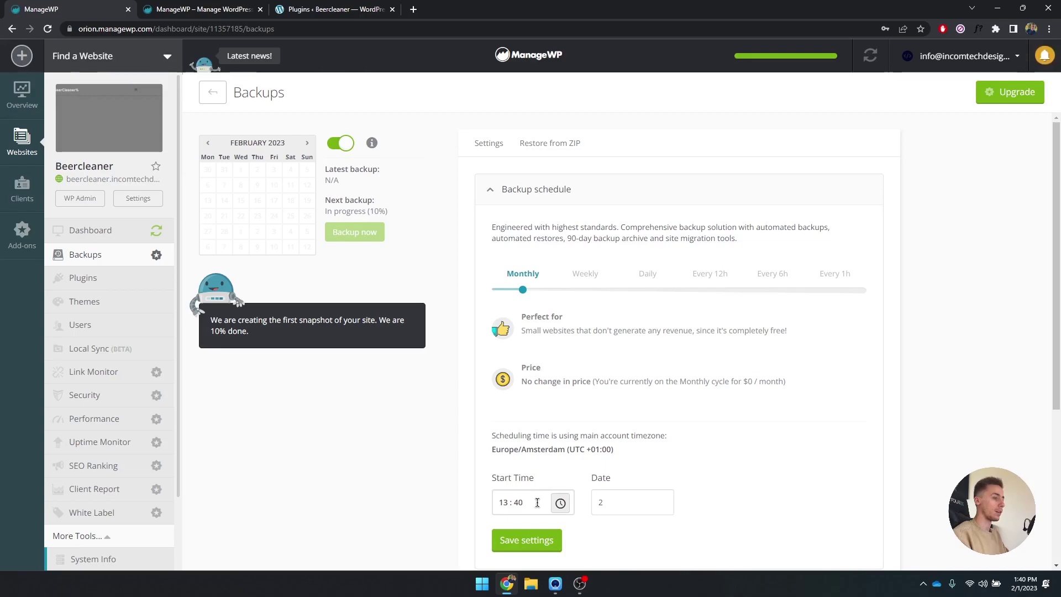
Save the monthly backup schedule for day 2 at 13:40.
{"action": "scroll", "coordinate": [503, 500], "scroll_direction": "down", "scroll_amount": 4}
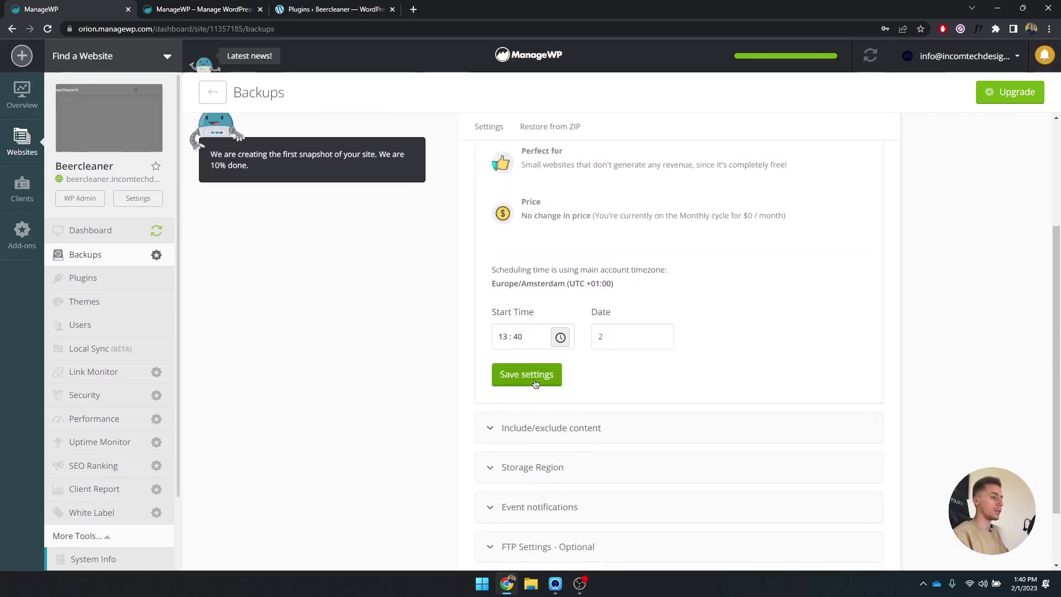
{"action": "scroll", "coordinate": [553, 454], "scroll_direction": "up", "scroll_amount": 5}
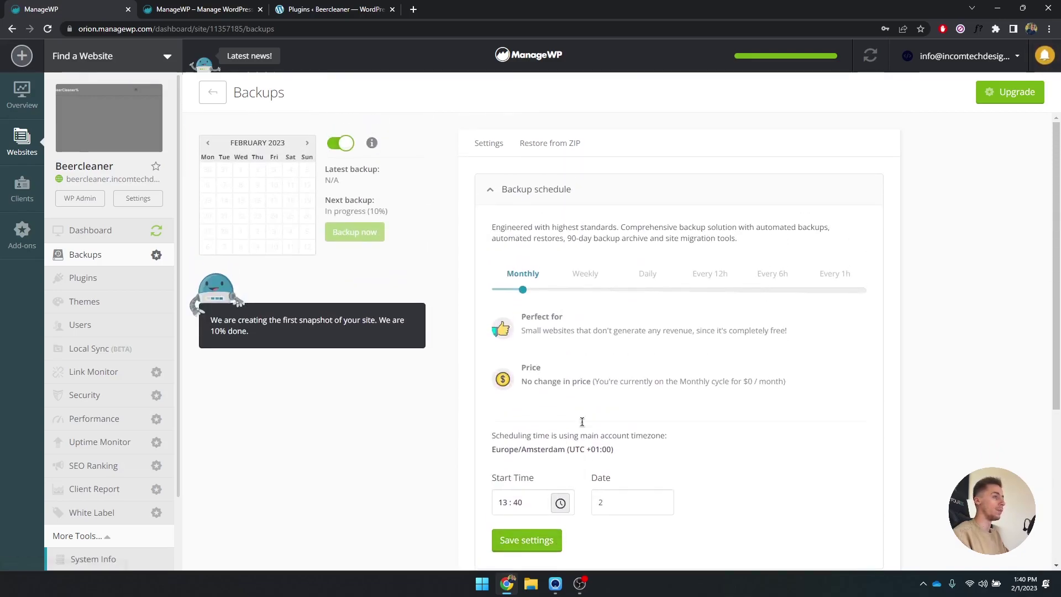
{"action": "scroll", "coordinate": [570, 359], "scroll_direction": "down", "scroll_amount": 3}
{"action": "left_click", "coordinate": [553, 373]}
{"action": "scroll", "coordinate": [691, 383], "scroll_direction": "up", "scroll_amount": 3}
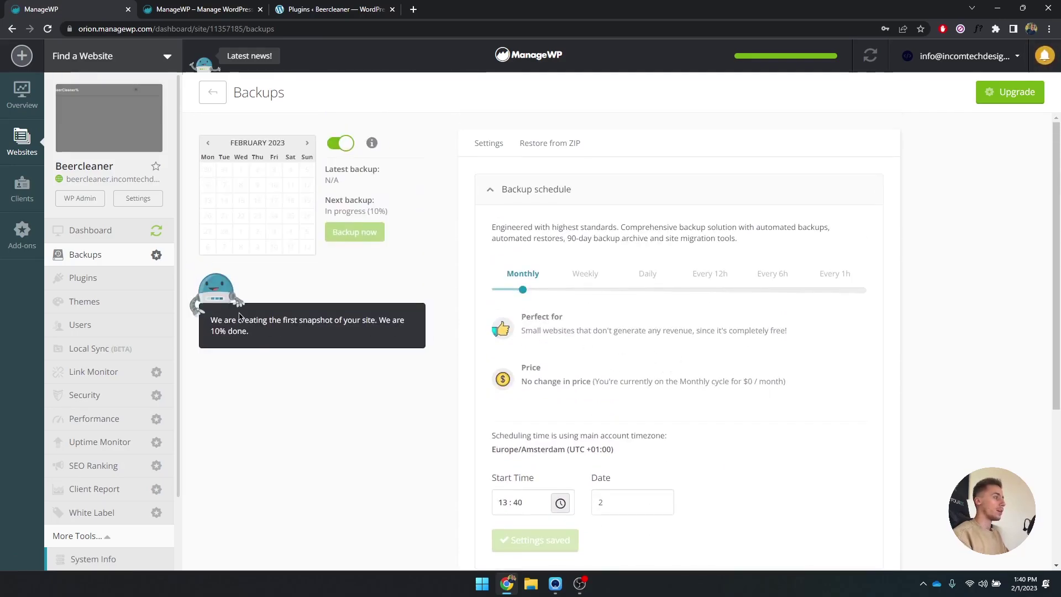
Turn on scheduled plugin updates for the Beercleaner site.
{"action": "left_click", "coordinate": [126, 279]}
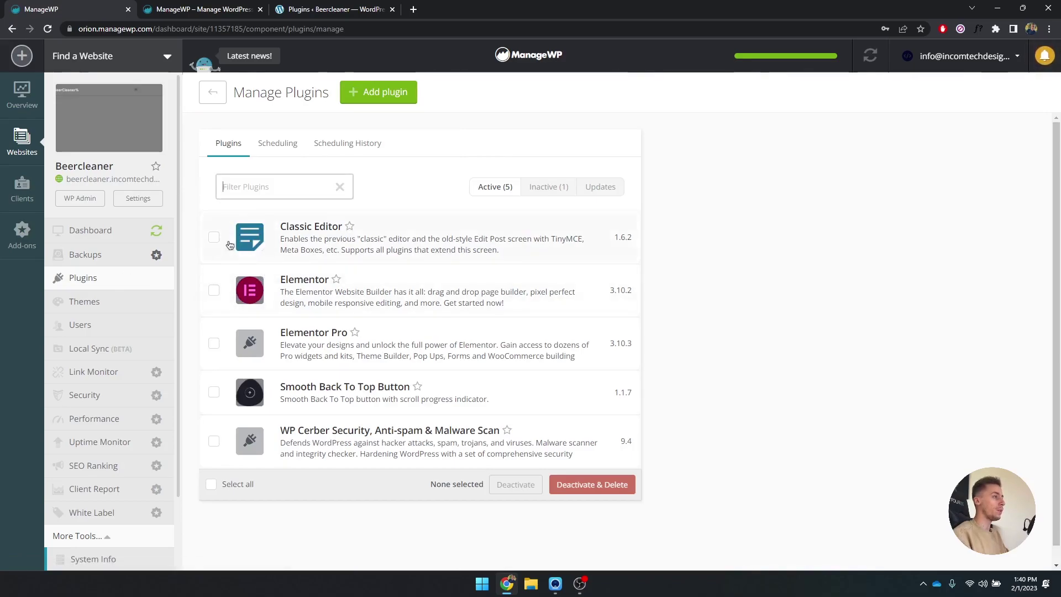
{"action": "scroll", "coordinate": [301, 271], "scroll_direction": "down", "scroll_amount": 1}
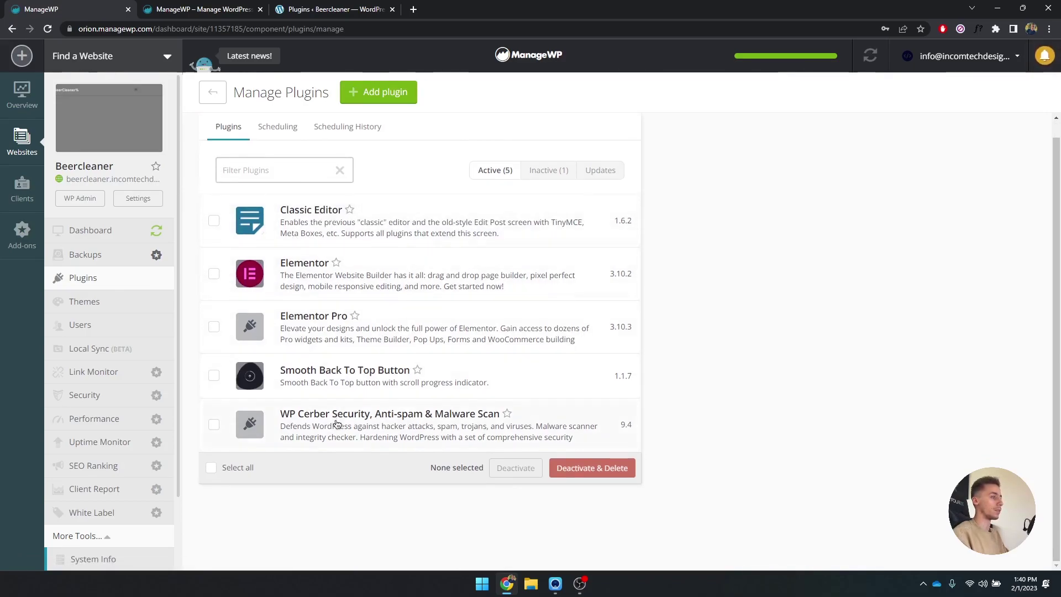
{"action": "scroll", "coordinate": [357, 422], "scroll_direction": "up", "scroll_amount": 1}
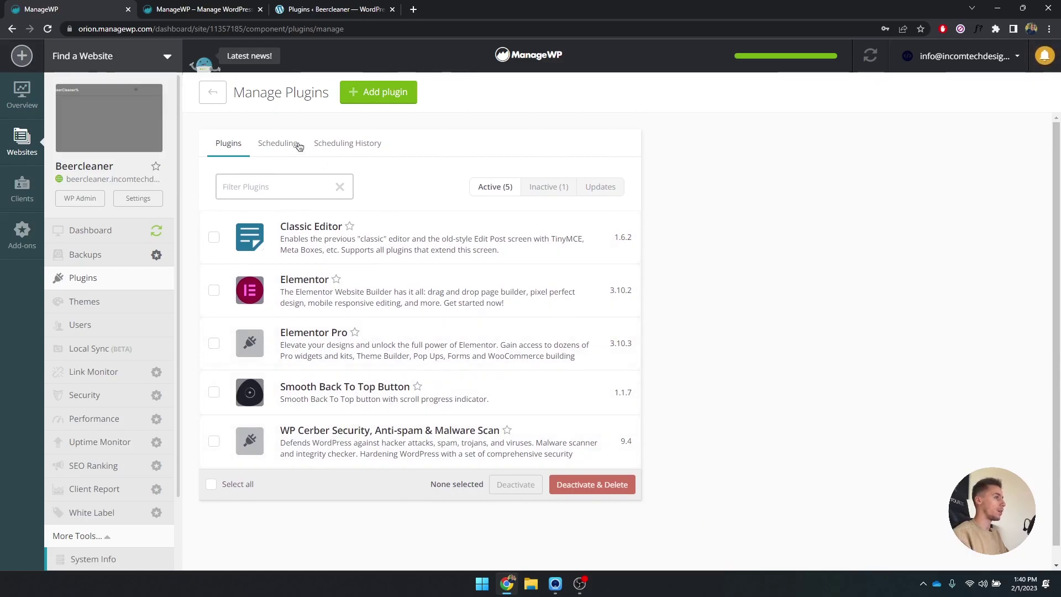
{"action": "left_click", "coordinate": [284, 144]}
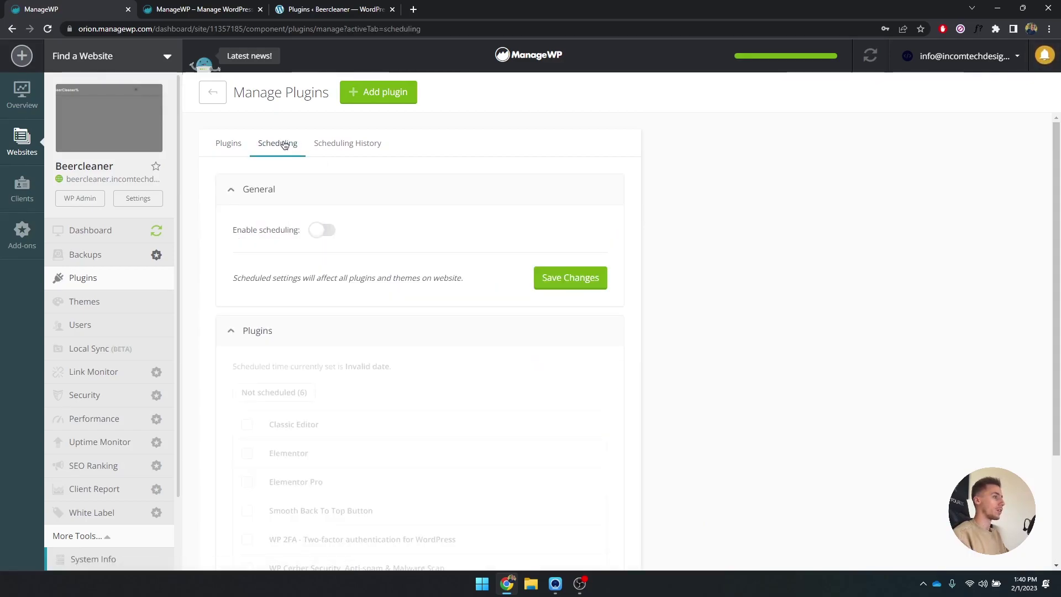
{"action": "left_click_drag", "start_coordinate": [231, 231], "coordinate": [288, 230]}
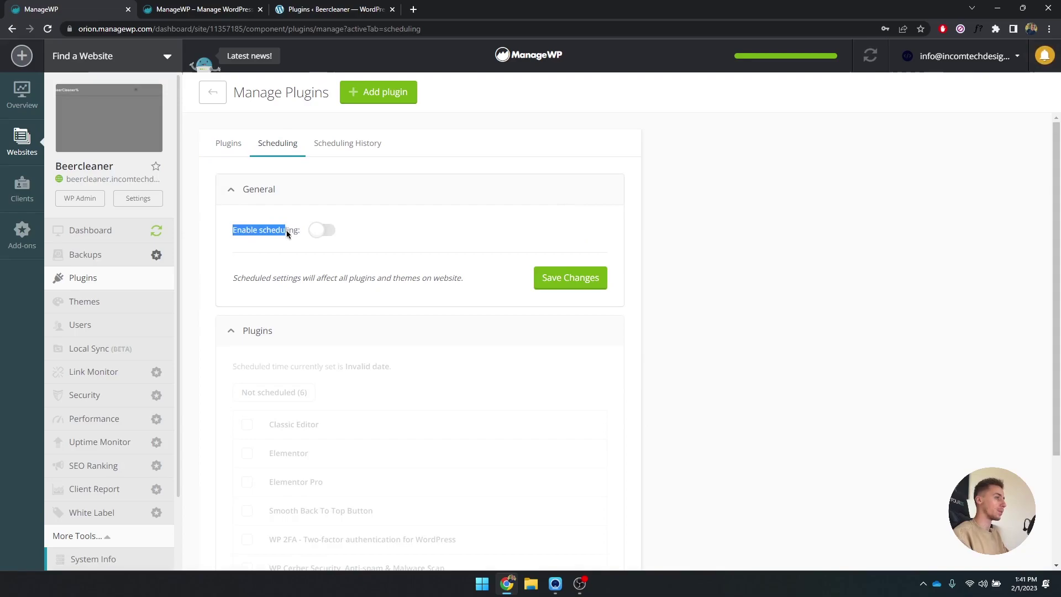
{"action": "left_click", "coordinate": [323, 233]}
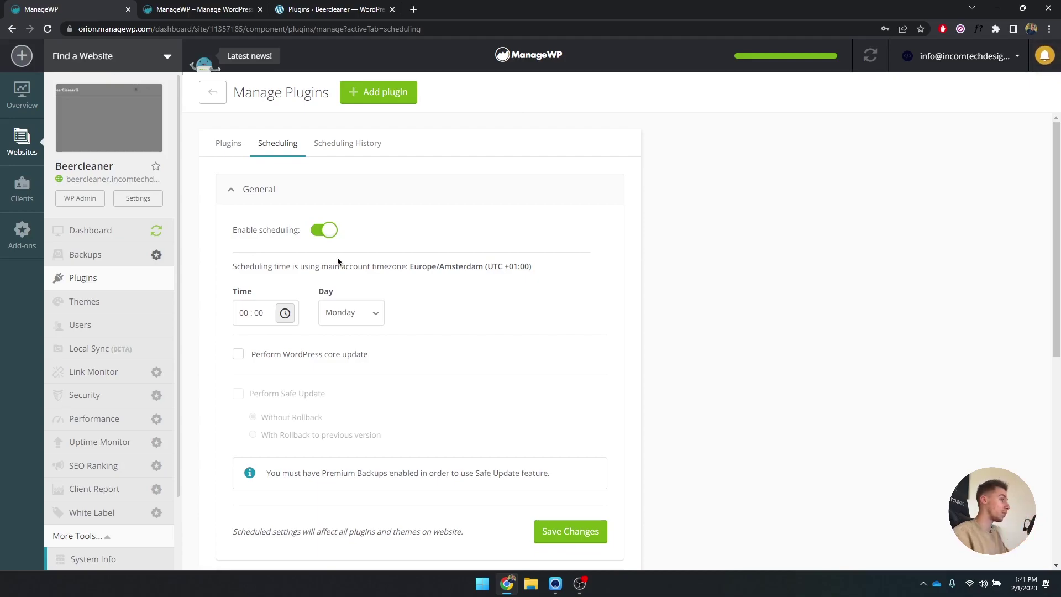
Set updates to run on Fridays at 17:00 and save the schedule.
{"action": "scroll", "coordinate": [304, 259], "scroll_direction": "down", "scroll_amount": 1}
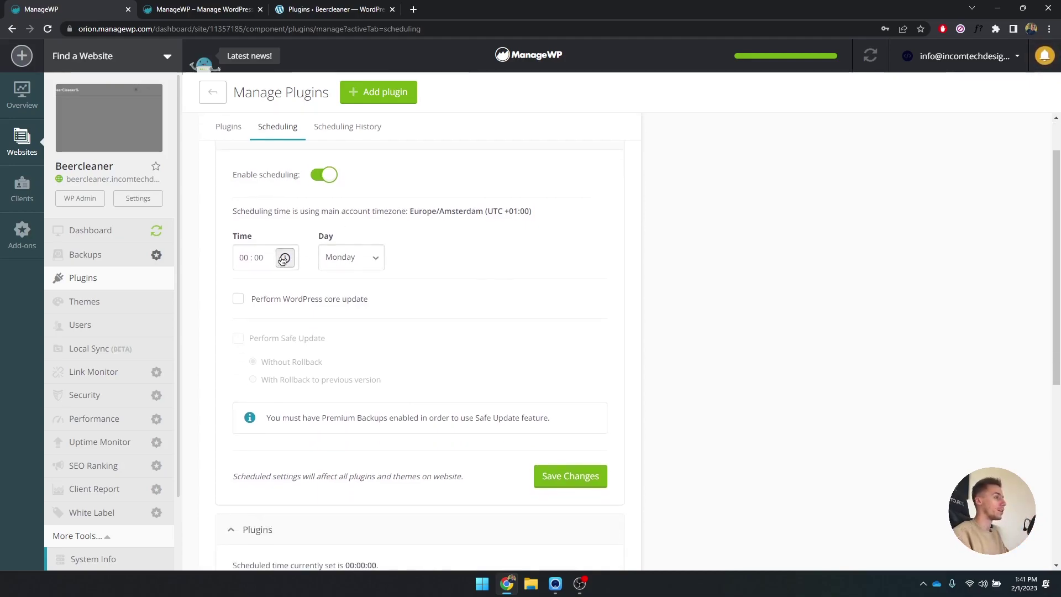
{"action": "left_click", "coordinate": [284, 257]}
{"action": "scroll", "coordinate": [262, 308], "scroll_direction": "down", "scroll_amount": 10}
{"action": "scroll", "coordinate": [263, 308], "scroll_direction": "down", "scroll_amount": 4}
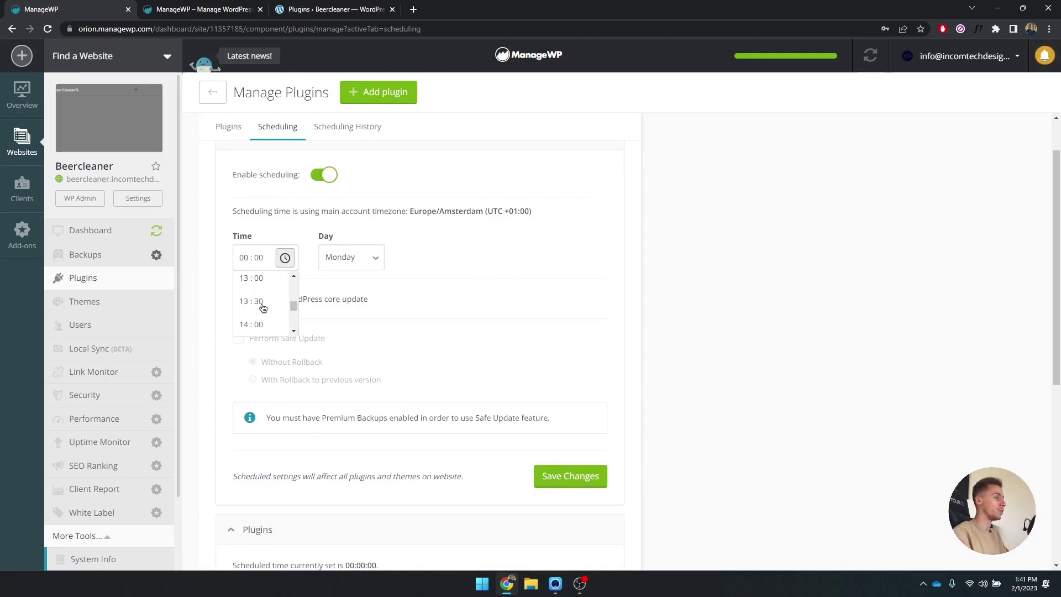
{"action": "left_click", "coordinate": [263, 305]}
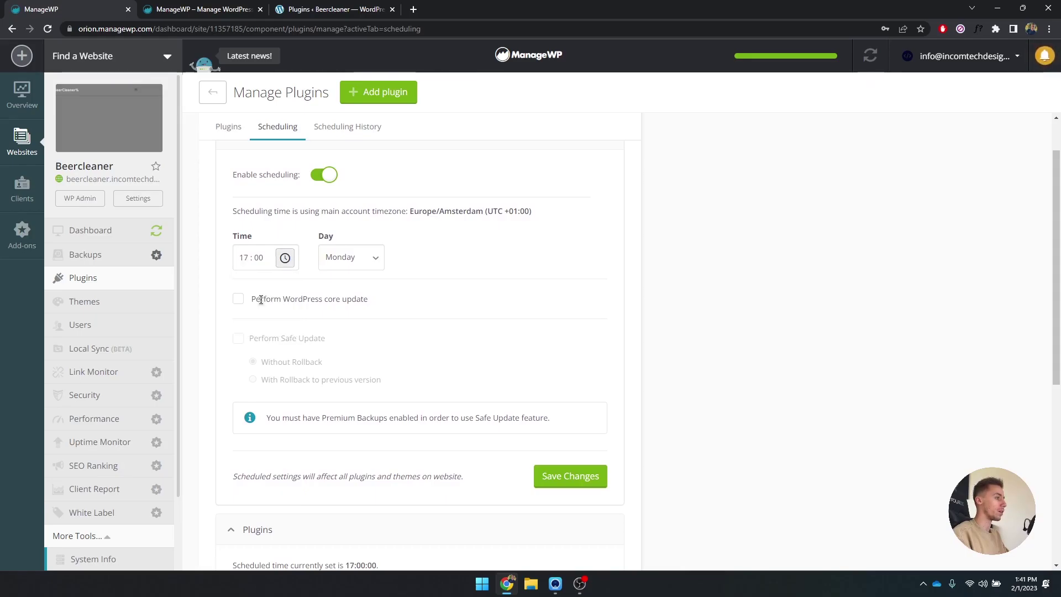
{"action": "left_click", "coordinate": [351, 258]}
{"action": "left_click", "coordinate": [354, 331]}
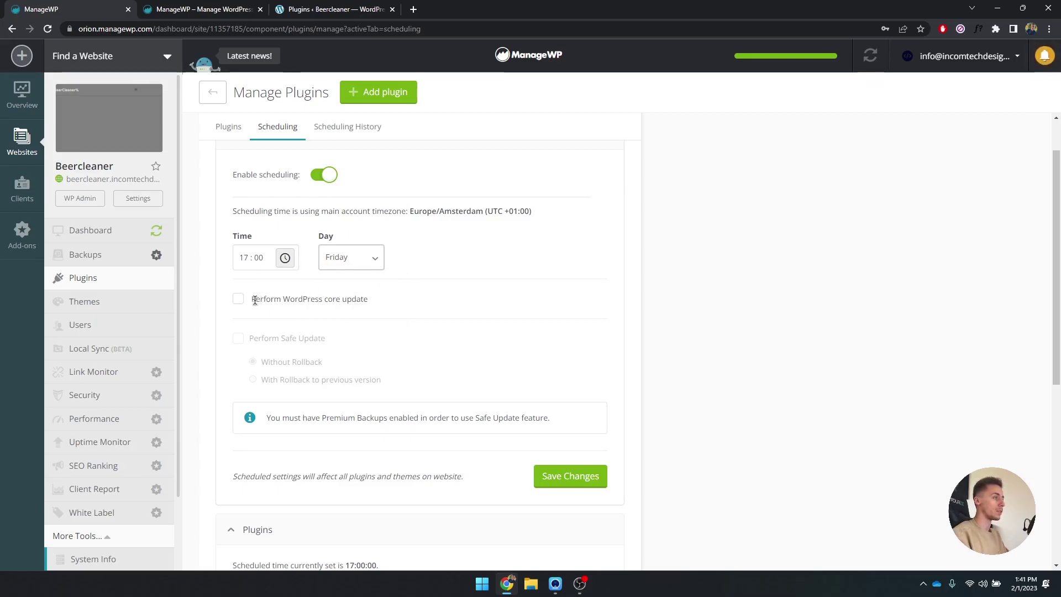
{"action": "left_click_drag", "start_coordinate": [252, 299], "coordinate": [368, 300]}
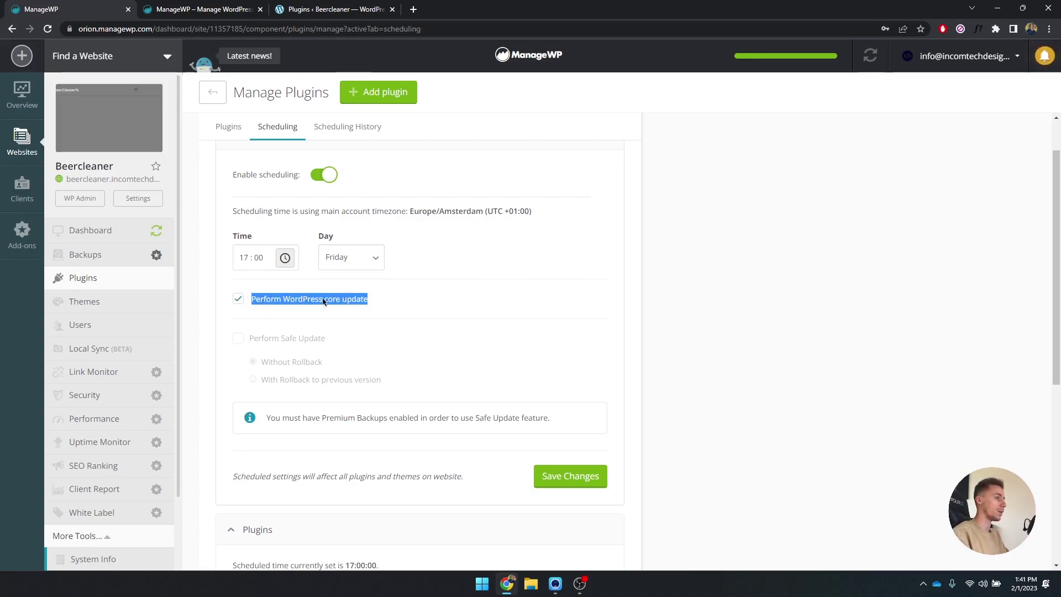
{"action": "left_click", "coordinate": [556, 482]}
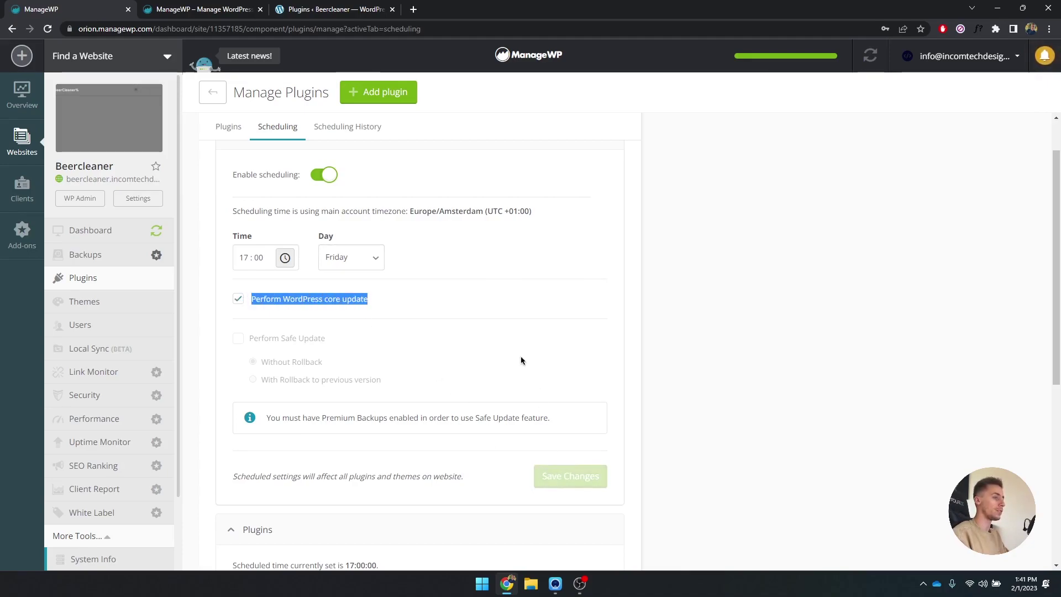
Schedule all six plugins for automatic updates and check the 17:00:00 time.
{"action": "scroll", "coordinate": [445, 297], "scroll_direction": "down", "scroll_amount": 6}
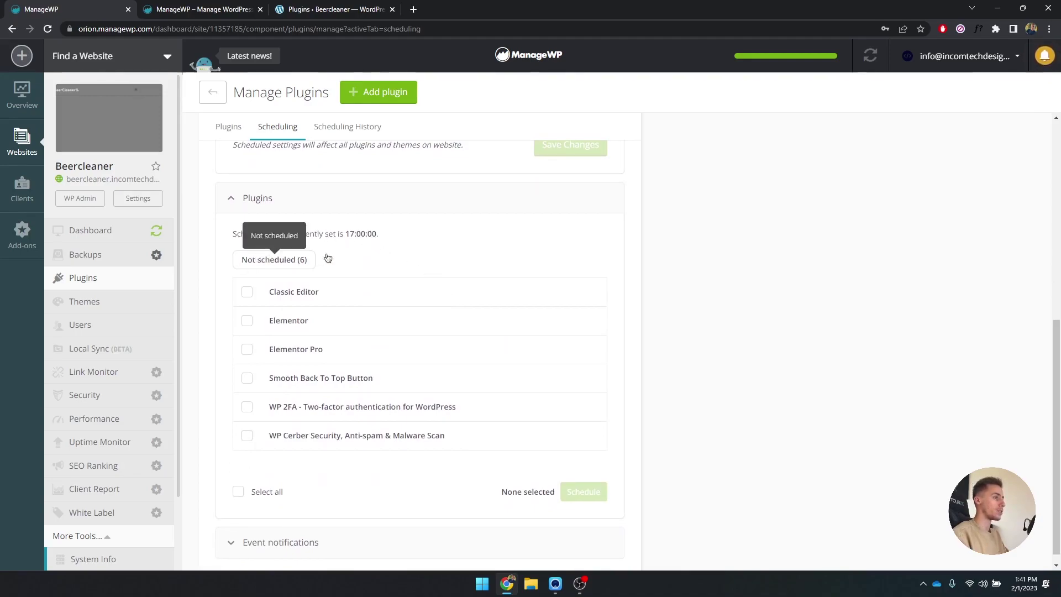
{"action": "scroll", "coordinate": [352, 261], "scroll_direction": "down", "scroll_amount": 1}
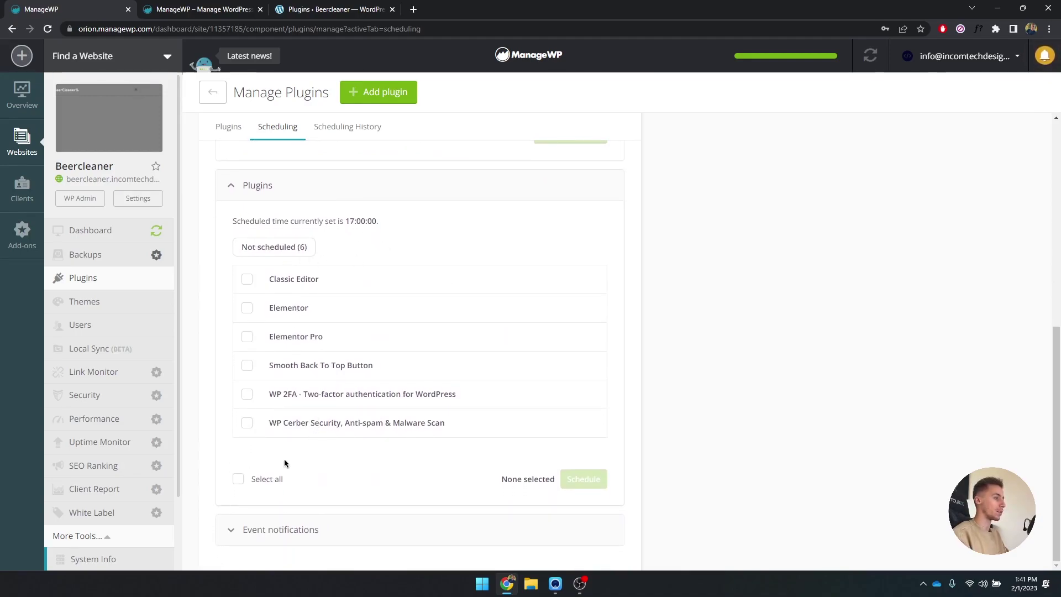
{"action": "left_click", "coordinate": [239, 480]}
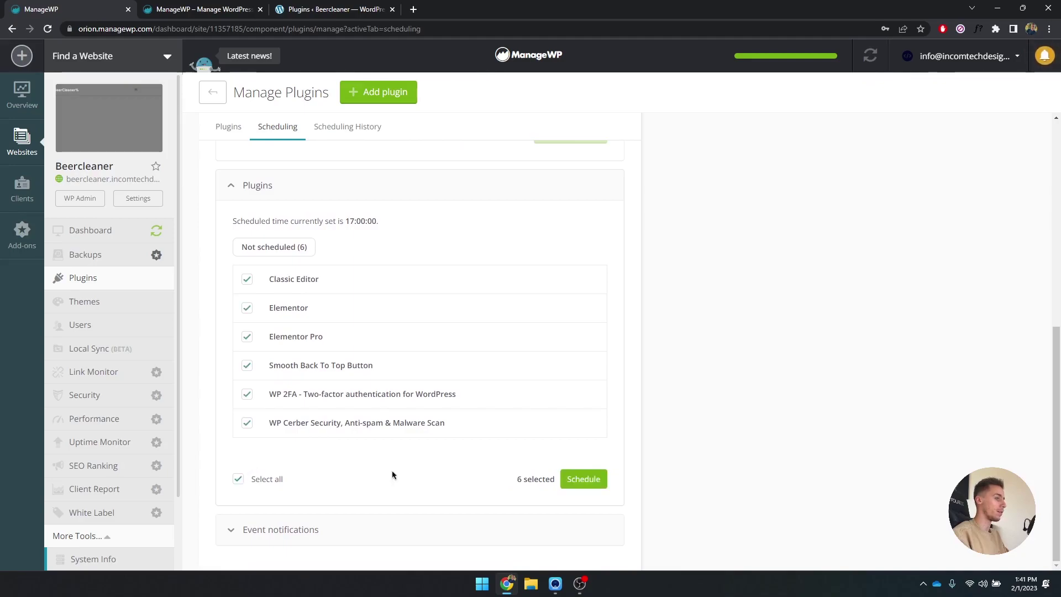
{"action": "left_click", "coordinate": [598, 478]}
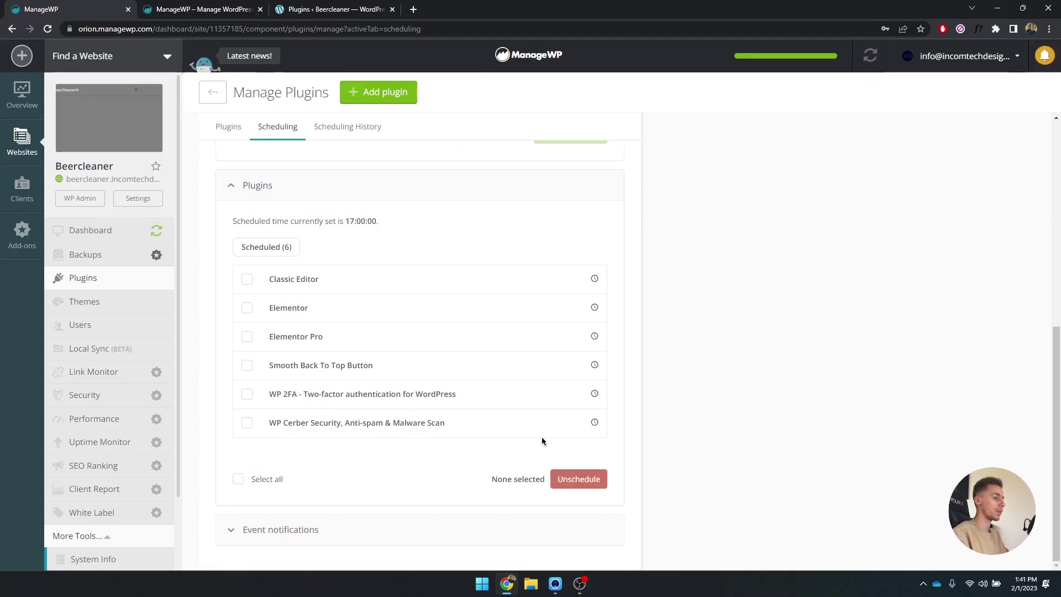
{"action": "scroll", "coordinate": [396, 372], "scroll_direction": "up", "scroll_amount": 2}
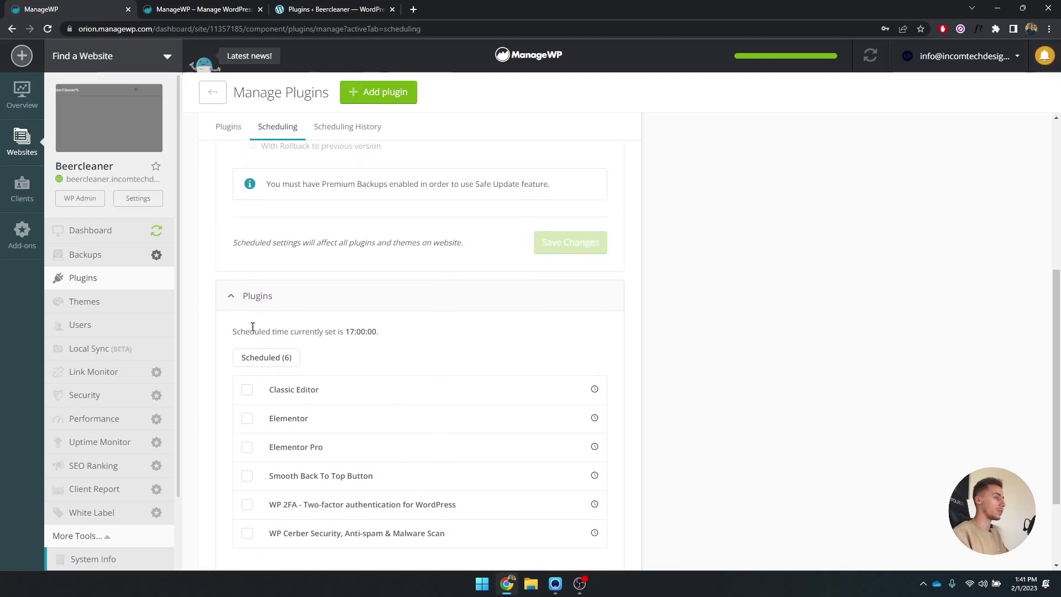
{"action": "left_click_drag", "start_coordinate": [230, 335], "coordinate": [379, 331]}
{"action": "left_click", "coordinate": [339, 332]}
{"action": "scroll", "coordinate": [391, 476], "scroll_direction": "down", "scroll_amount": 1}
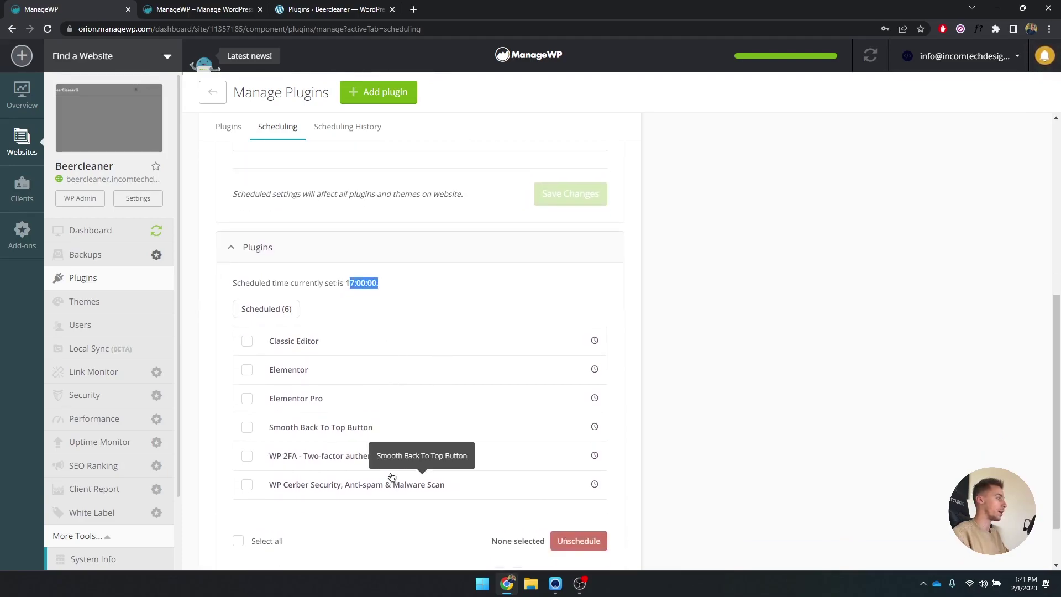
{"action": "scroll", "coordinate": [391, 477], "scroll_direction": "up", "scroll_amount": 1}
{"action": "scroll", "coordinate": [612, 423], "scroll_direction": "up", "scroll_amount": 1}
{"action": "left_click", "coordinate": [612, 420]}
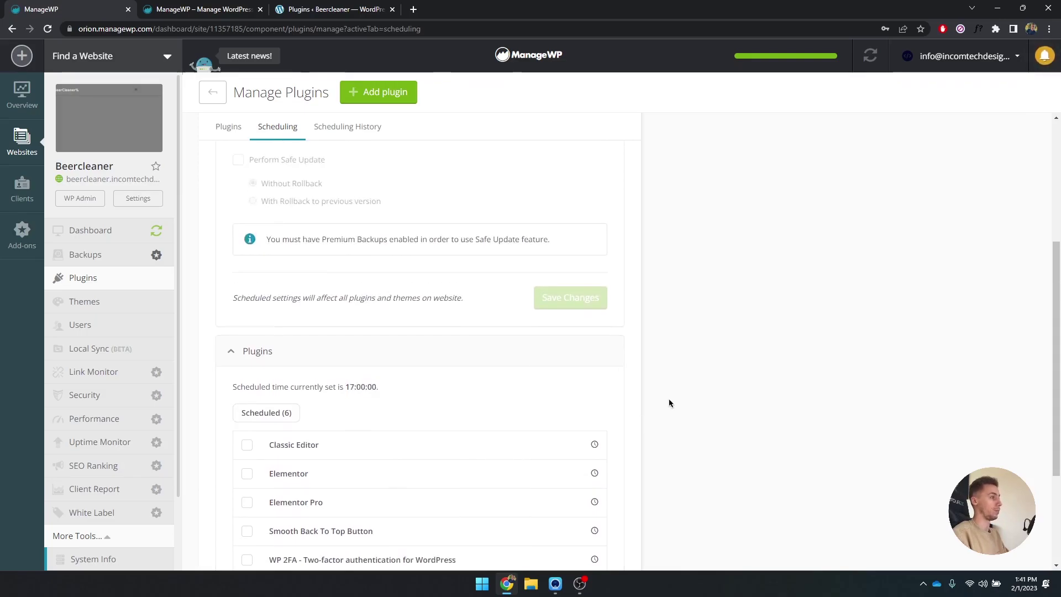
Select Hello Elementor under Themes and schedule it for Friday 17:00 updates.
{"action": "scroll", "coordinate": [238, 299], "scroll_direction": "up", "scroll_amount": 2}
{"action": "left_click", "coordinate": [105, 301]}
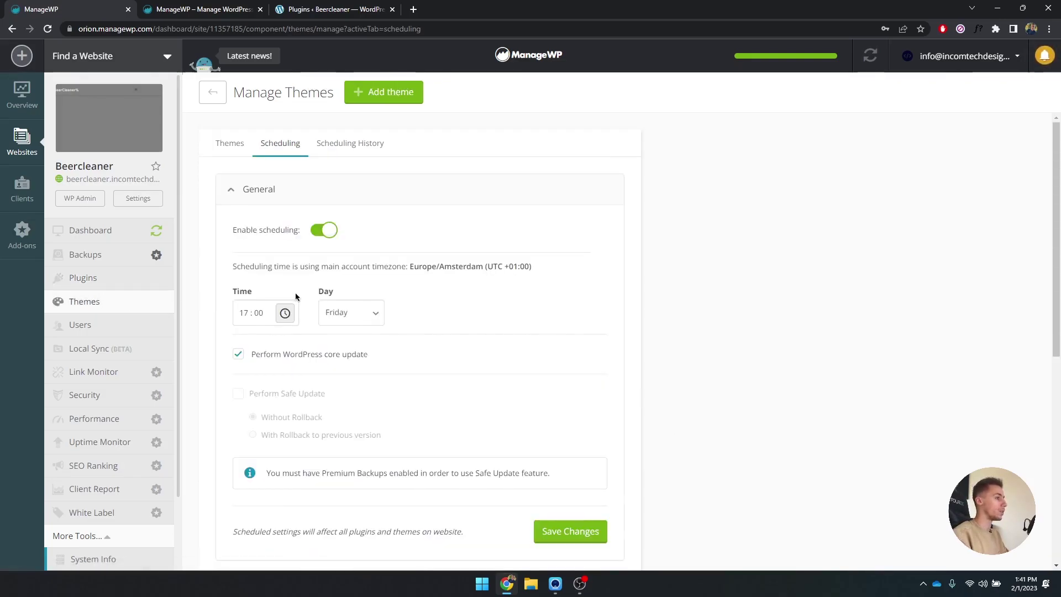
{"action": "scroll", "coordinate": [299, 298], "scroll_direction": "down", "scroll_amount": 6}
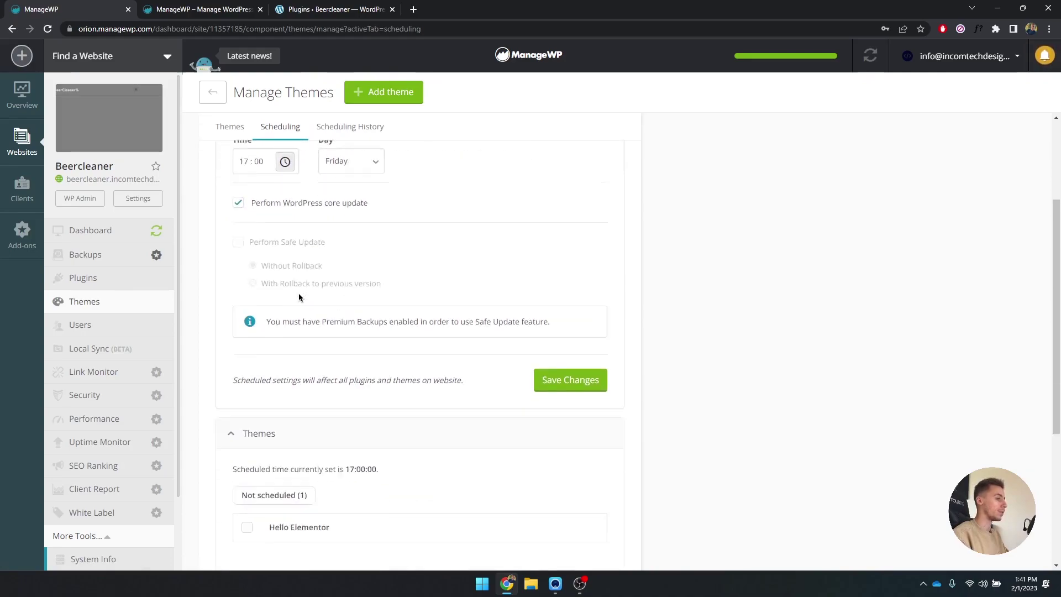
{"action": "left_click", "coordinate": [247, 348]}
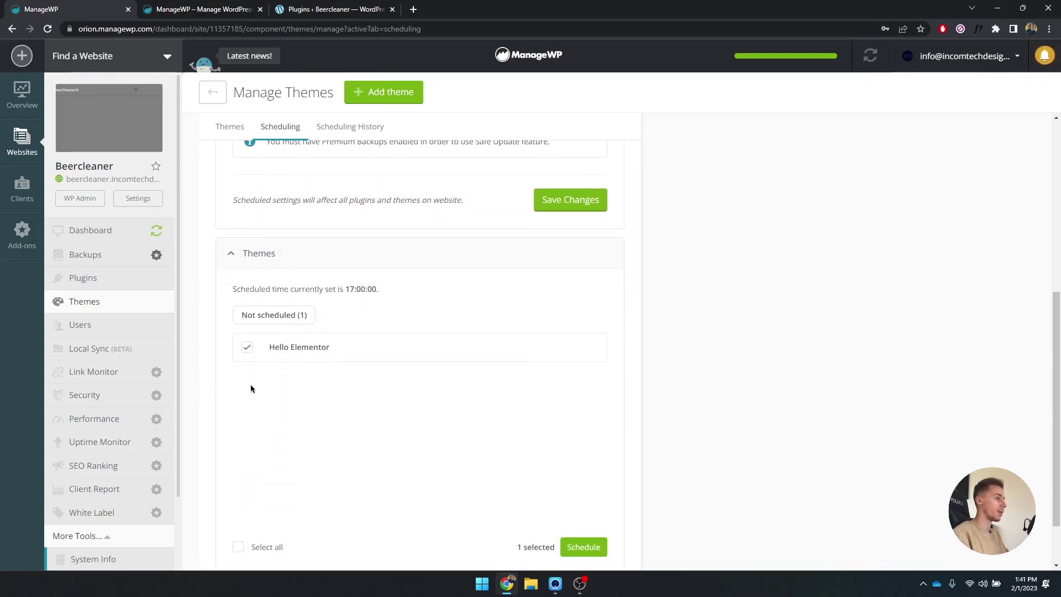
{"action": "scroll", "coordinate": [256, 384], "scroll_direction": "down", "scroll_amount": 1}
{"action": "left_click", "coordinate": [583, 480]}
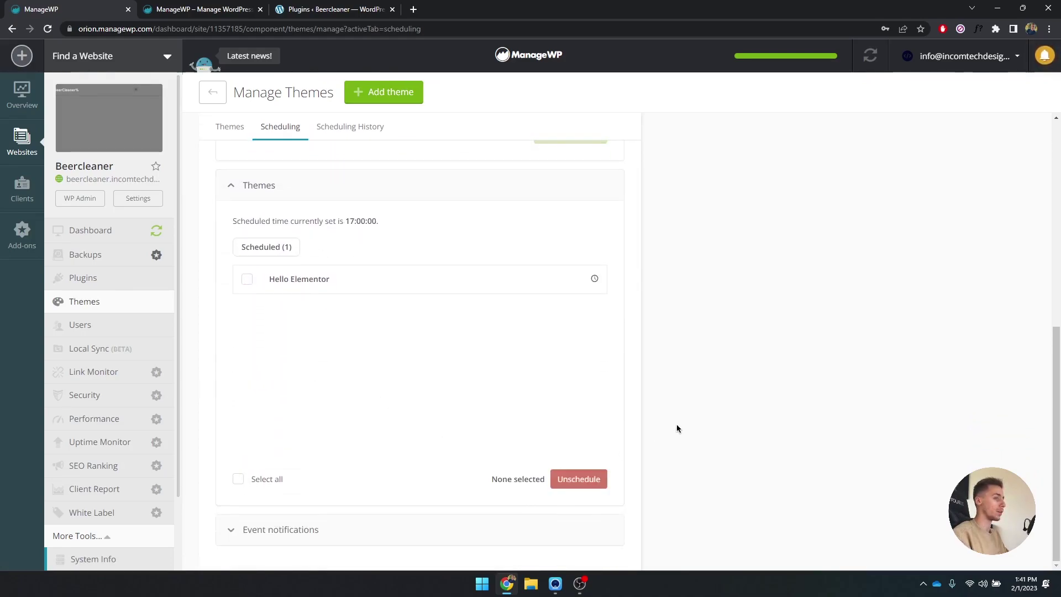
{"action": "scroll", "coordinate": [675, 423], "scroll_direction": "up", "scroll_amount": 2}
{"action": "mouse_move", "coordinate": [596, 391]}
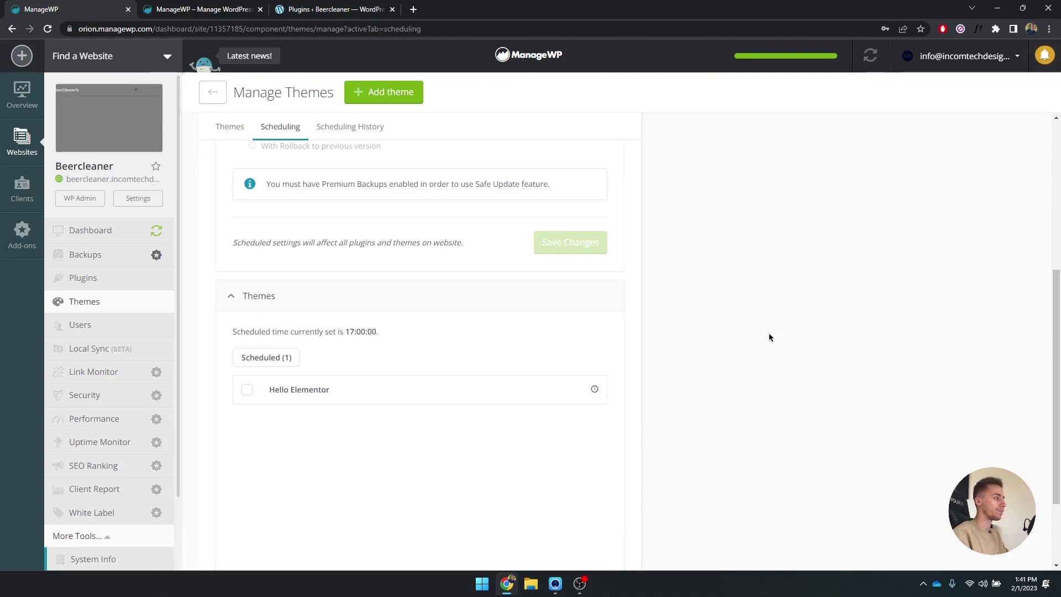
Browse the Users and Link Monitor pages, declining the paid Link Monitor activation.
{"action": "left_click", "coordinate": [109, 322]}
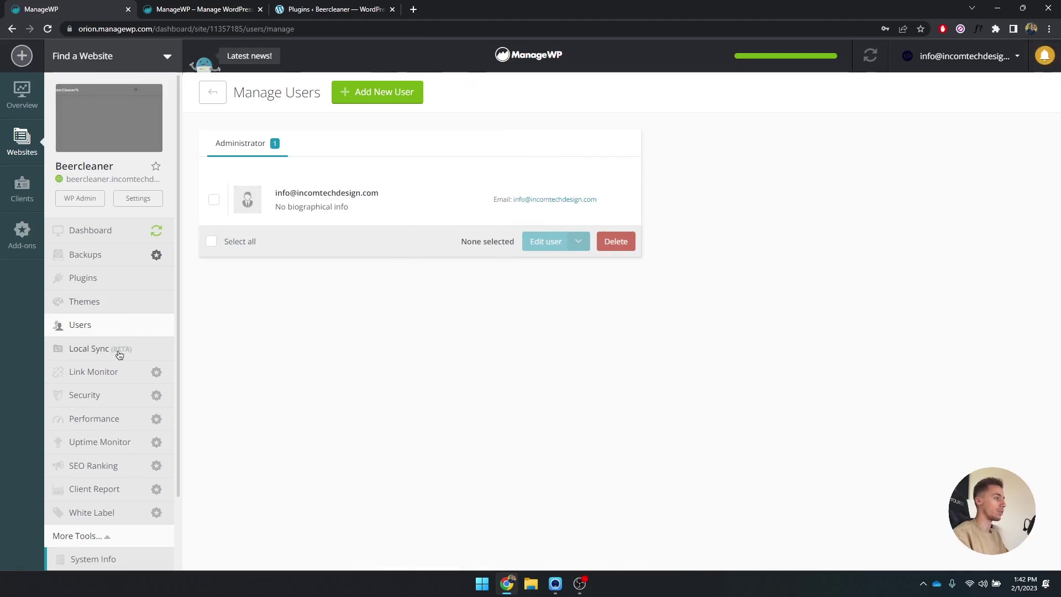
{"action": "left_click", "coordinate": [111, 374]}
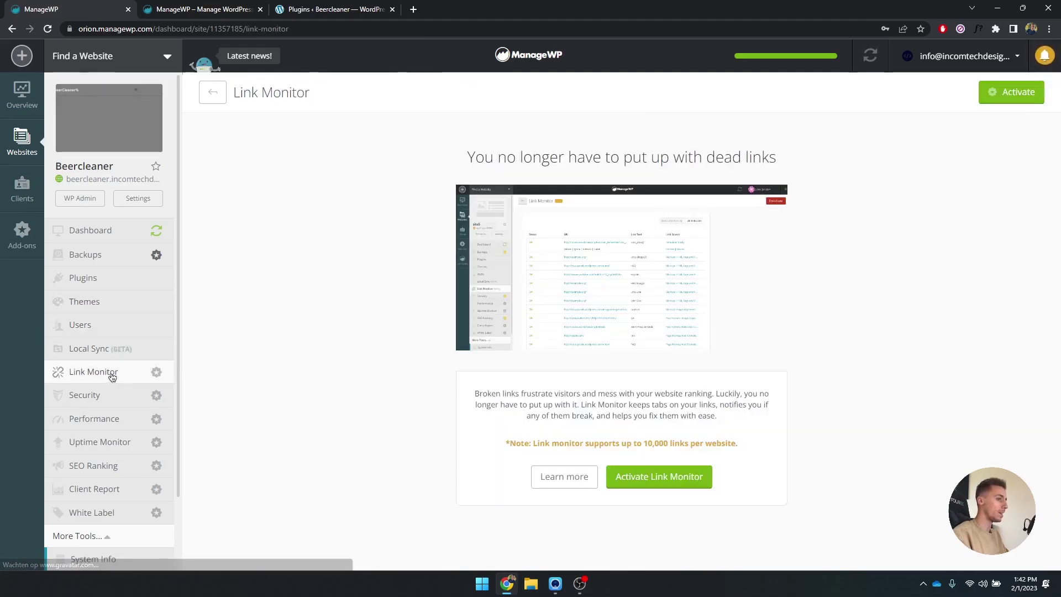
{"action": "left_click", "coordinate": [659, 477]}
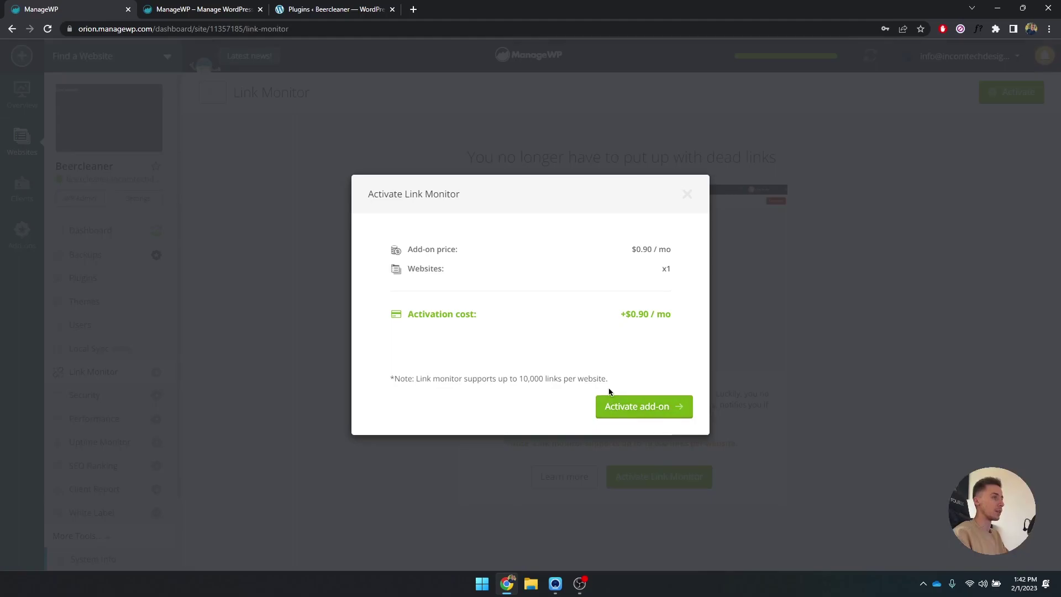
{"action": "left_click", "coordinate": [688, 194]}
Activate the free Security Check tier for Beercleaner and close the confirmation.
{"action": "left_click", "coordinate": [131, 395]}
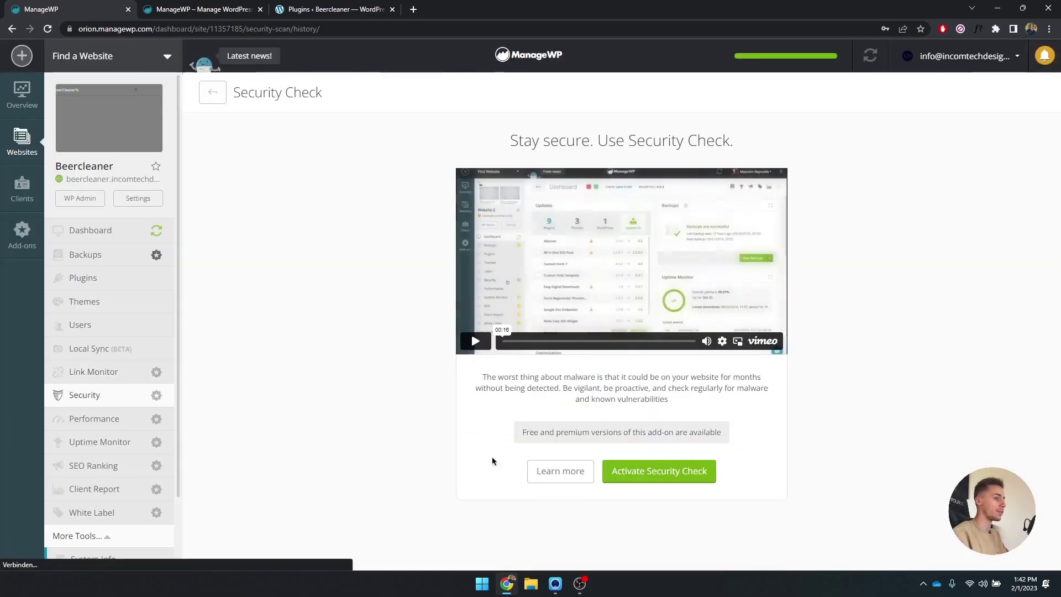
{"action": "left_click", "coordinate": [664, 465]}
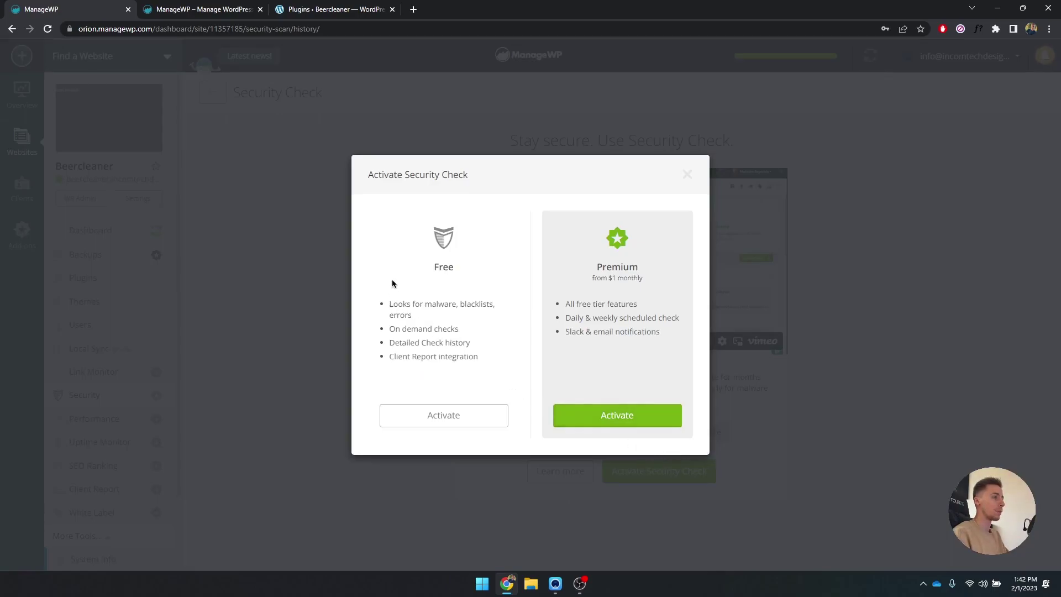
{"action": "left_click_drag", "start_coordinate": [390, 303], "coordinate": [488, 348]}
{"action": "left_click", "coordinate": [446, 319]}
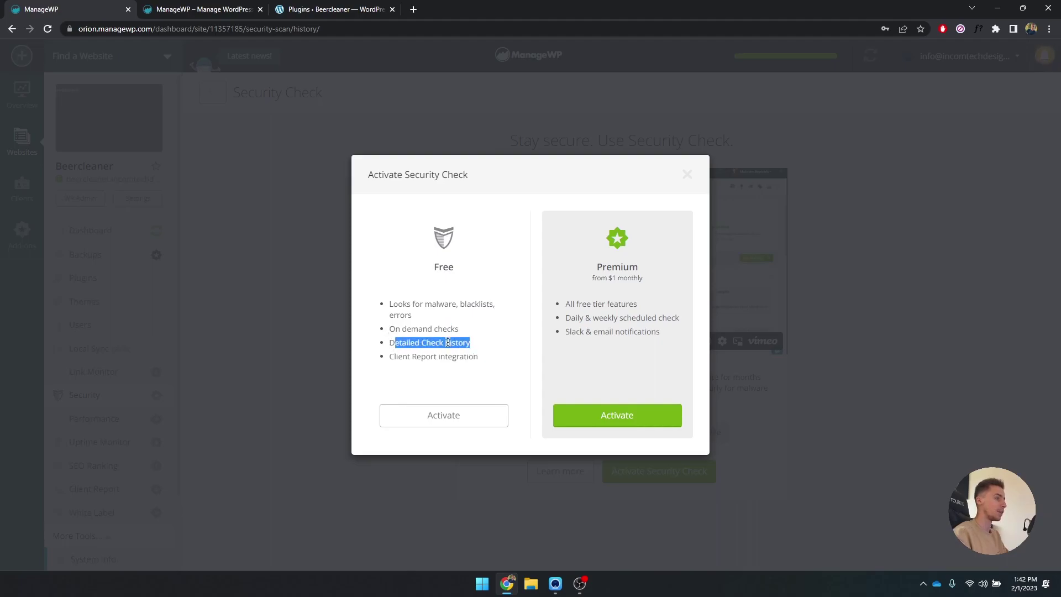
{"action": "left_click", "coordinate": [448, 342]}
{"action": "left_click_drag", "start_coordinate": [399, 358], "coordinate": [467, 358]}
{"action": "left_click", "coordinate": [467, 361]}
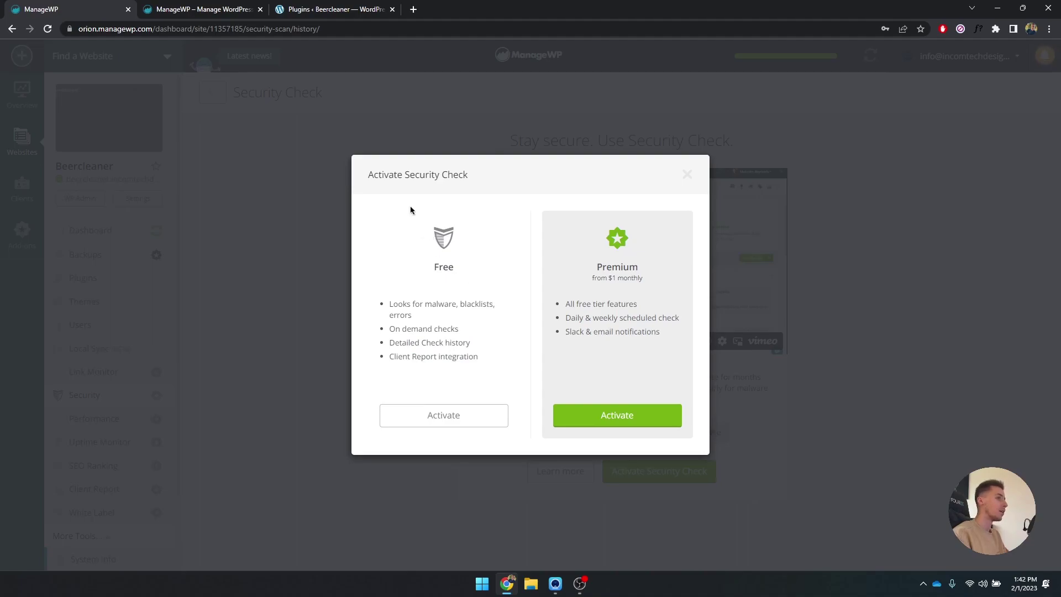
{"action": "left_click", "coordinate": [428, 419]}
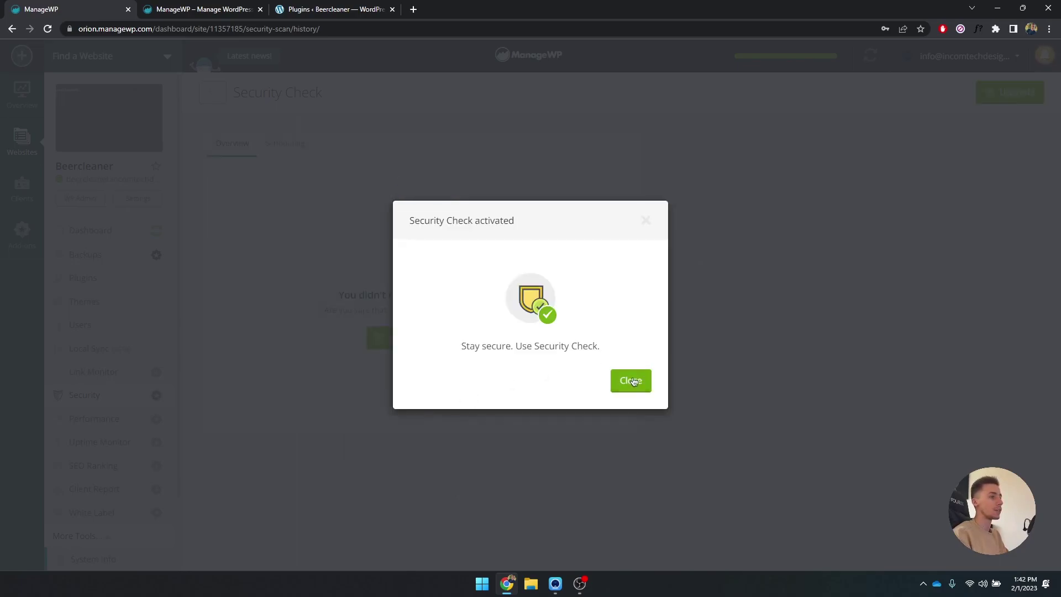
{"action": "left_click", "coordinate": [631, 380]}
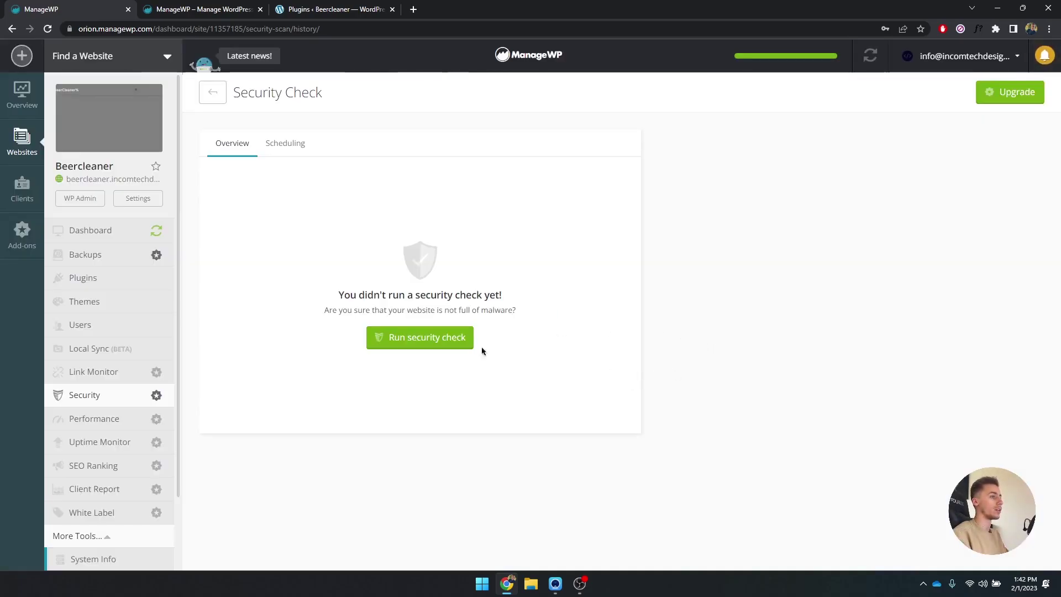
Run a Beercleaner security check, then move to the Performance Check page.
{"action": "left_click", "coordinate": [429, 340]}
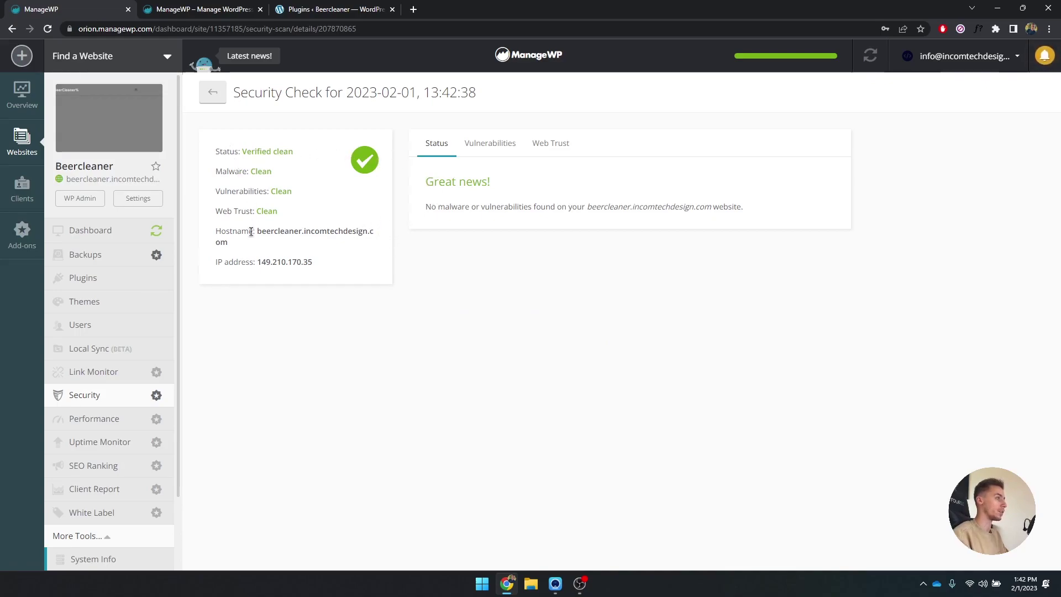
{"action": "left_click", "coordinate": [107, 419]}
Activate the free Performance Check and run it from London, UK.
{"action": "left_click", "coordinate": [623, 471]}
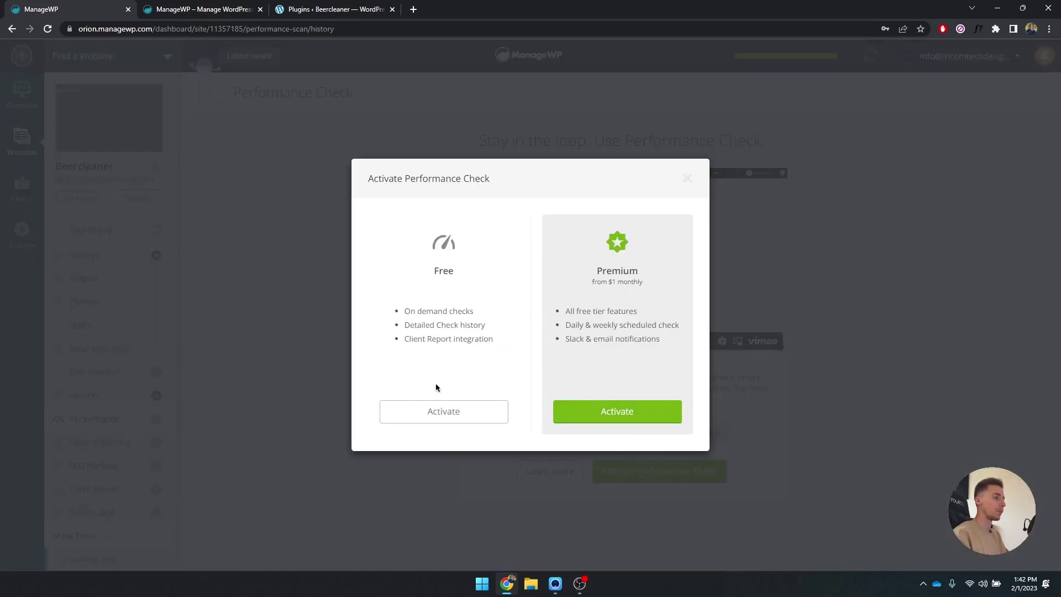
{"action": "left_click", "coordinate": [434, 409]}
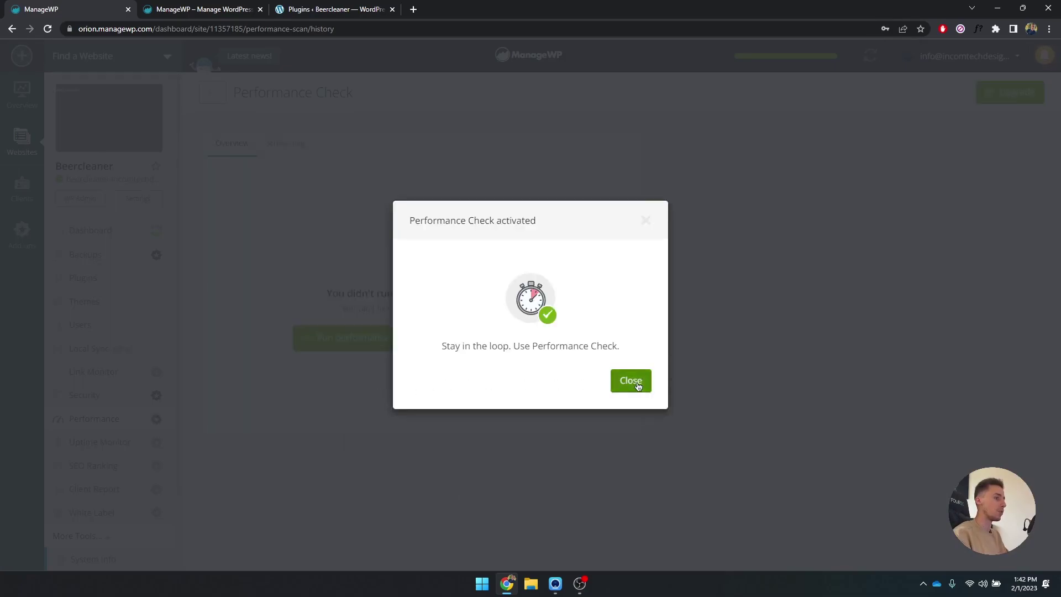
{"action": "left_click", "coordinate": [623, 381]}
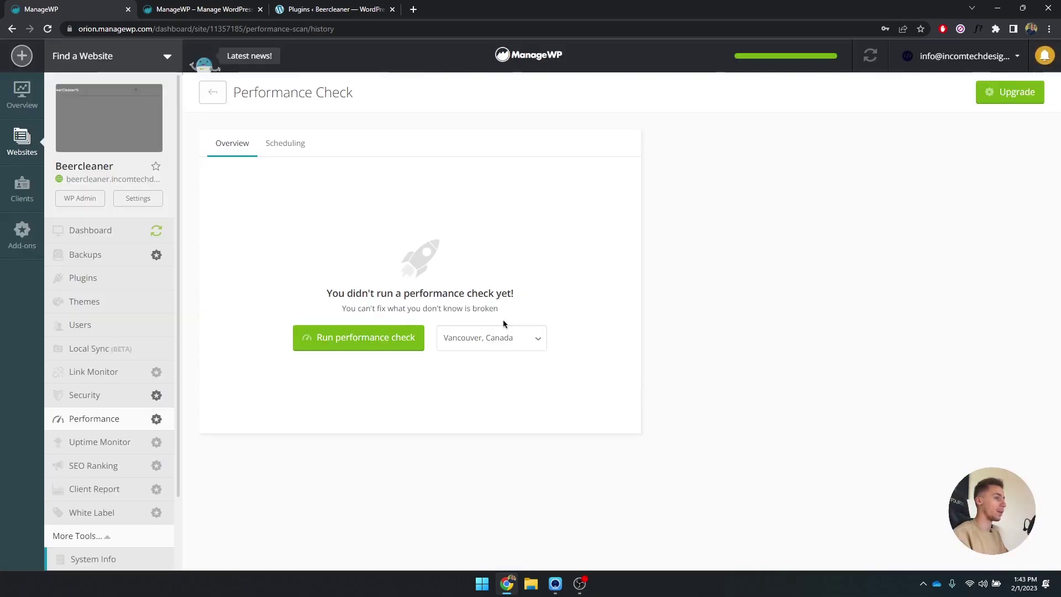
{"action": "left_click", "coordinate": [528, 340]}
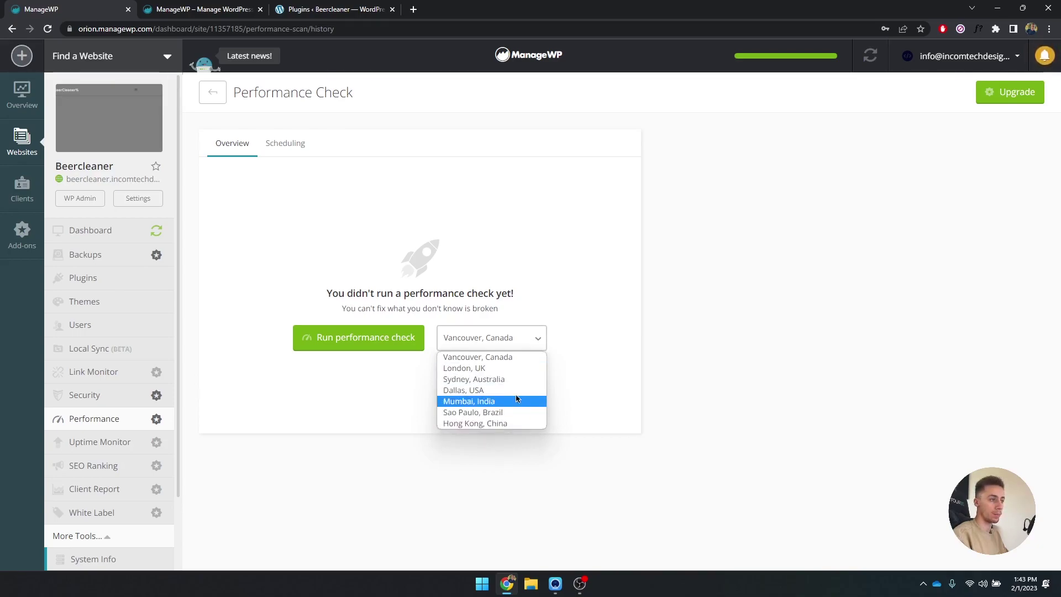
{"action": "left_click", "coordinate": [481, 368]}
{"action": "left_click", "coordinate": [407, 339]}
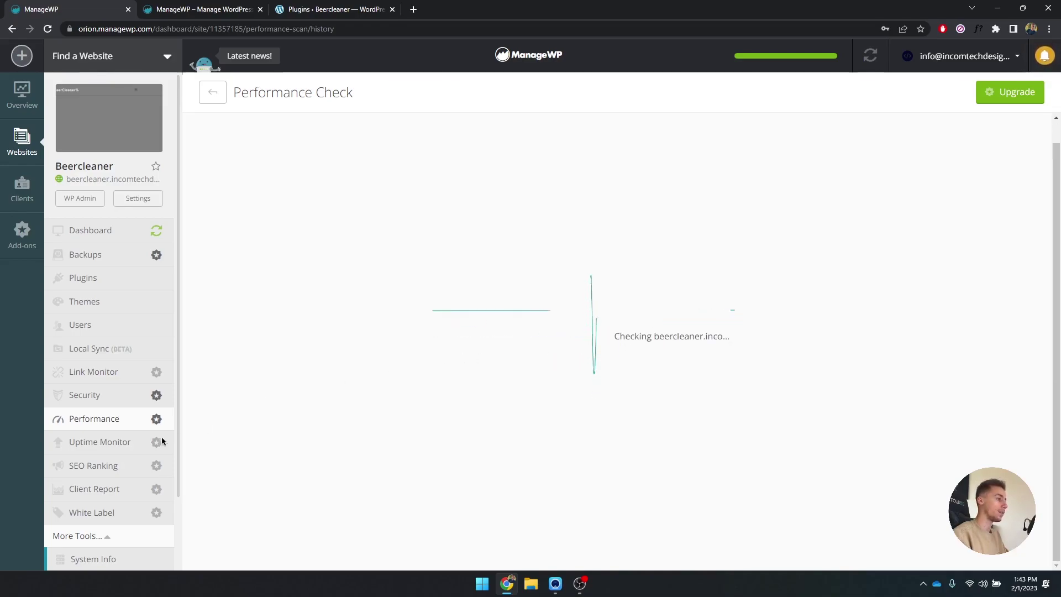
View the Uptime Monitor and SEO Ranking activation prices, dismissing both offers.
{"action": "left_click", "coordinate": [124, 443]}
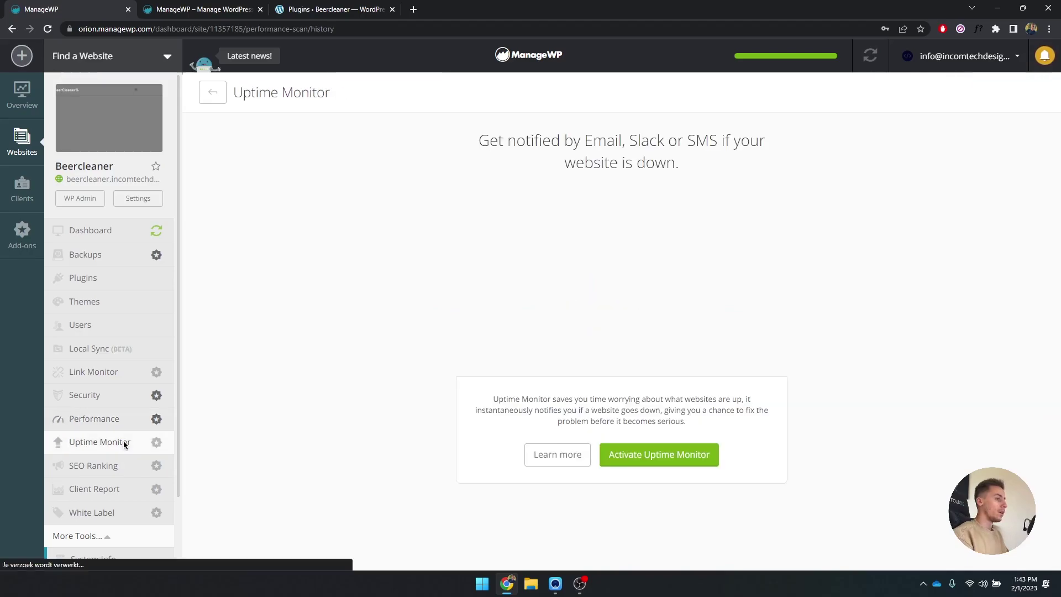
{"action": "left_click", "coordinate": [614, 459]}
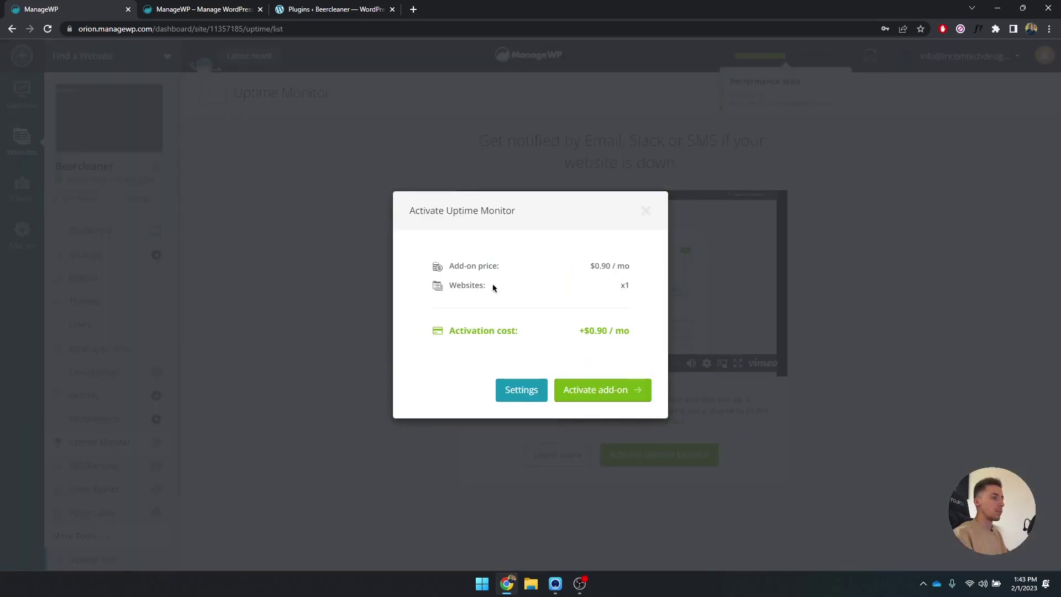
{"action": "left_click", "coordinate": [646, 212]}
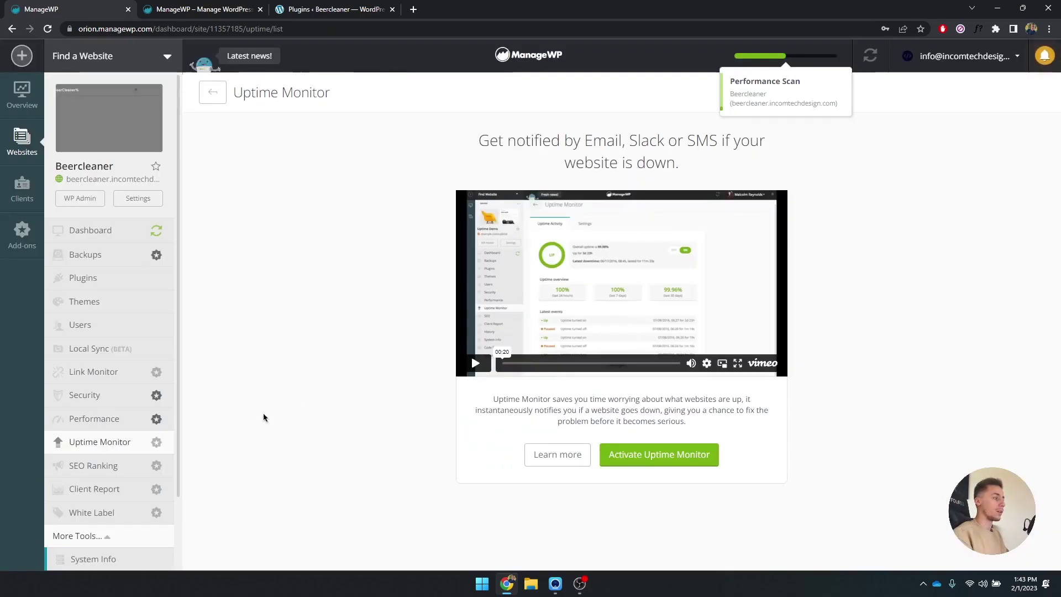
{"action": "left_click", "coordinate": [110, 464]}
{"action": "left_click", "coordinate": [656, 440]}
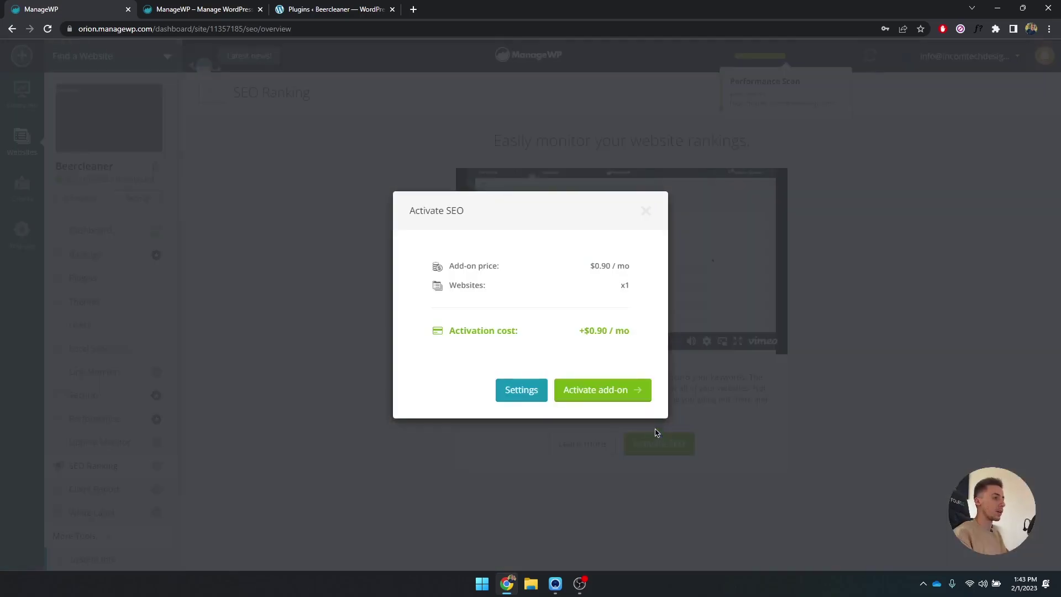
{"action": "left_click", "coordinate": [647, 215]}
{"action": "scroll", "coordinate": [101, 422], "scroll_direction": "down", "scroll_amount": 2}
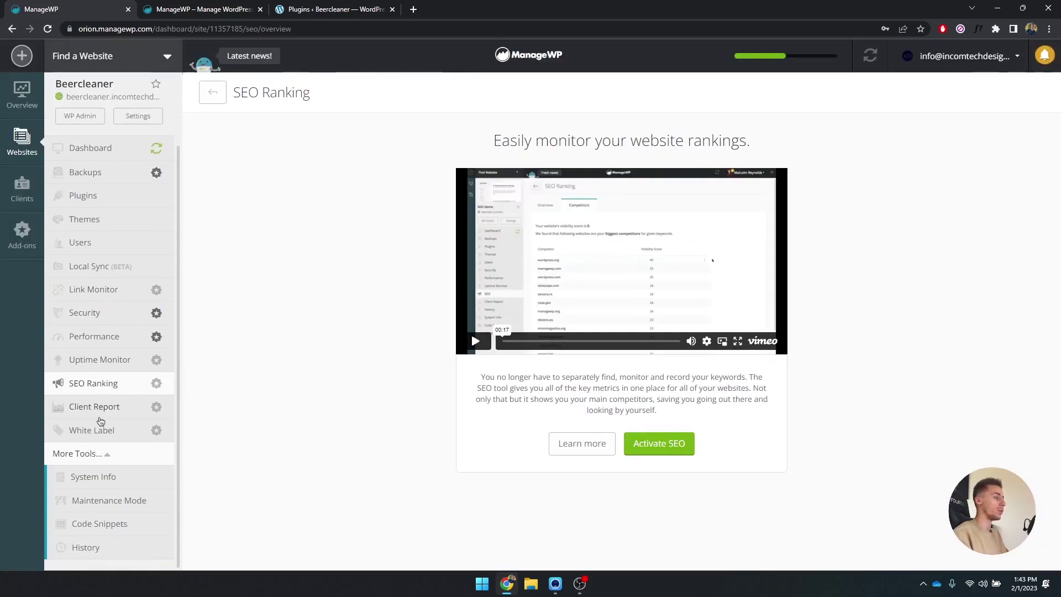
Go from Beercleaner's Performance Check page to its Client Report add-on page.
{"action": "left_click", "coordinate": [115, 347]}
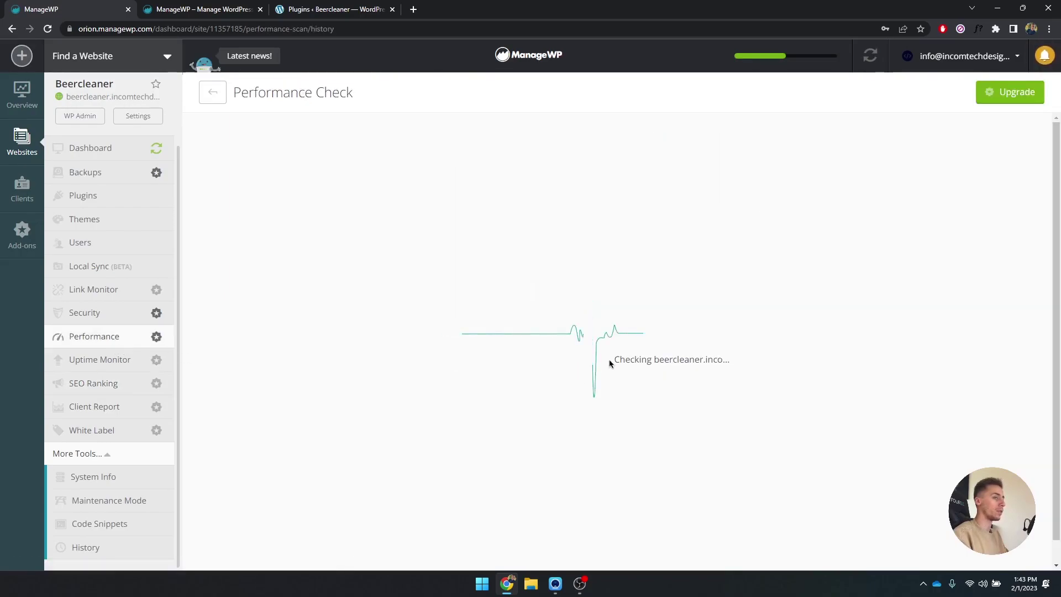
{"action": "left_click", "coordinate": [102, 406]}
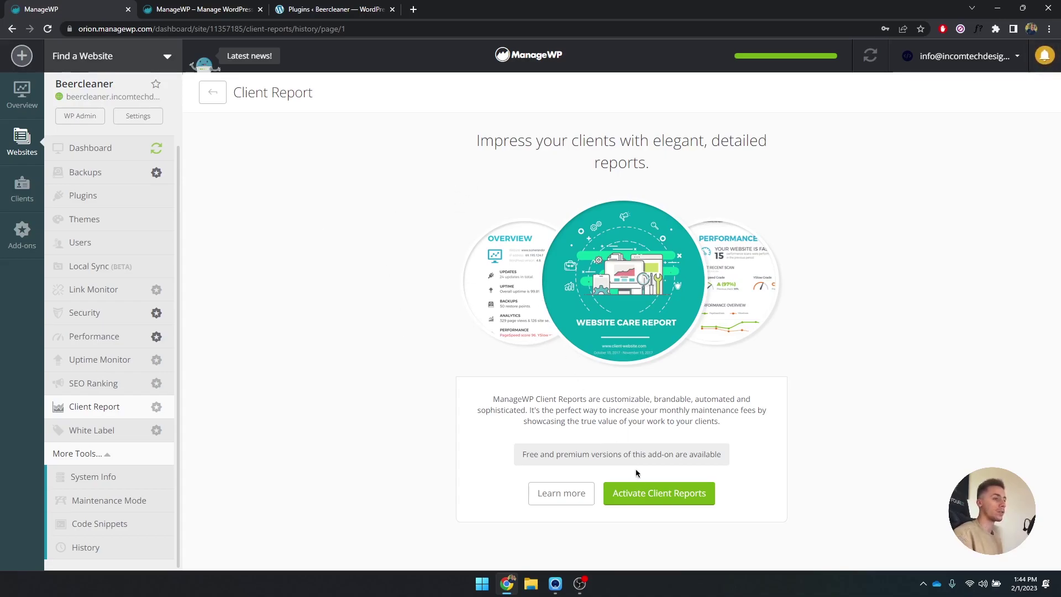
Activate the free, watermarked tier of Client Reports for Beercleaner.
{"action": "left_click", "coordinate": [665, 500]}
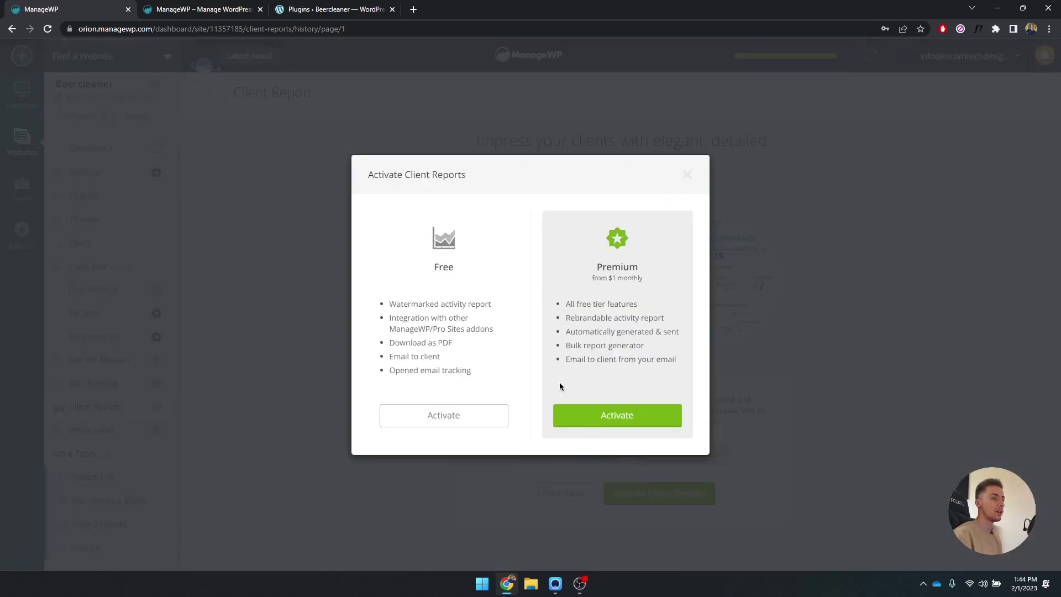
{"action": "left_click_drag", "start_coordinate": [396, 304], "coordinate": [459, 304]}
{"action": "left_click", "coordinate": [466, 426]}
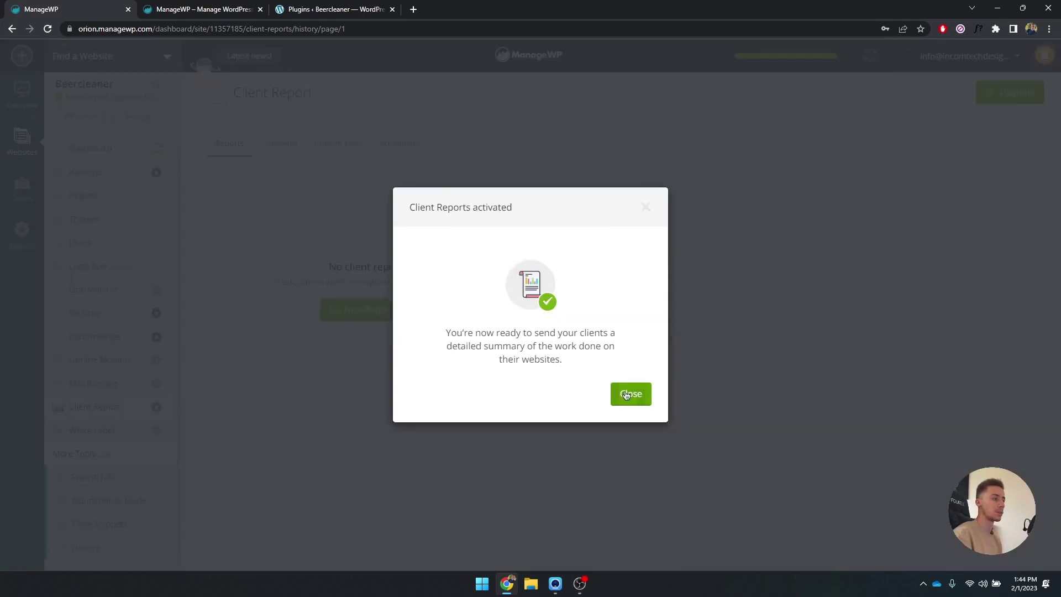
{"action": "left_click", "coordinate": [631, 393]}
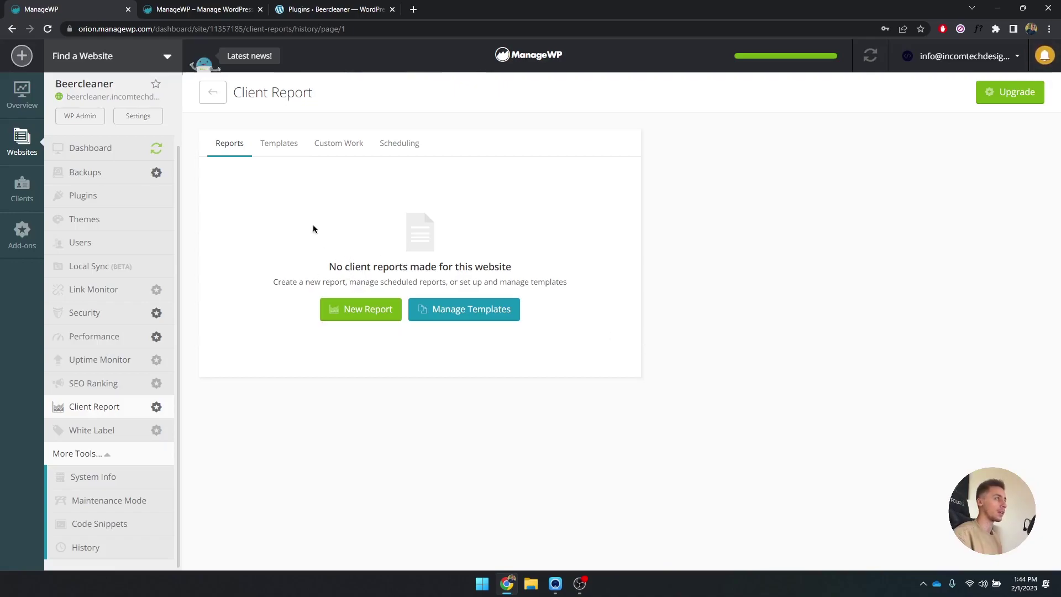
Start a new client report from the empty reports list.
{"action": "left_click_drag", "start_coordinate": [336, 267], "coordinate": [522, 271]}
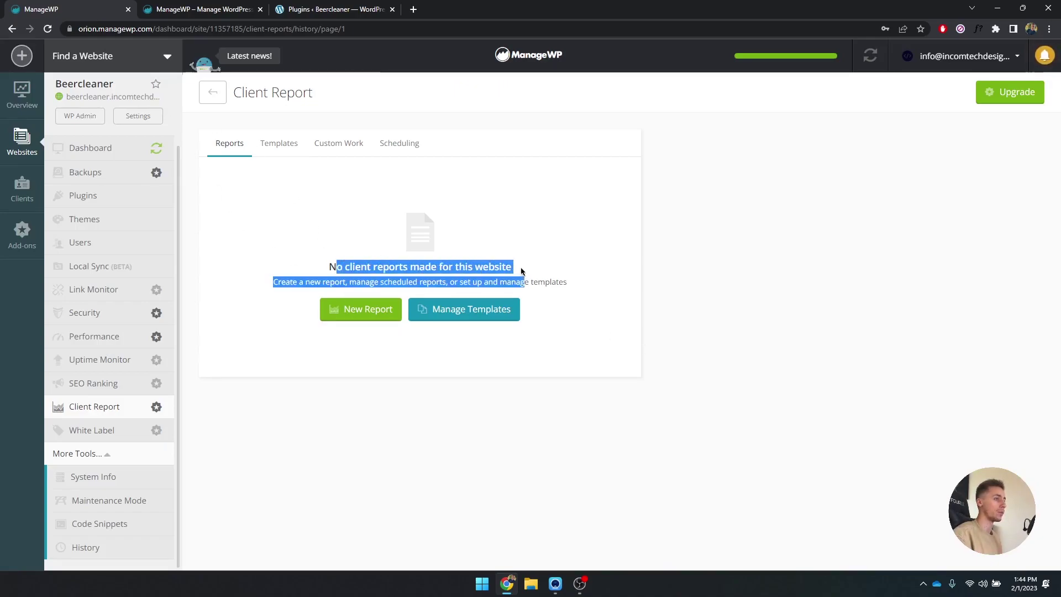
{"action": "left_click", "coordinate": [520, 274]}
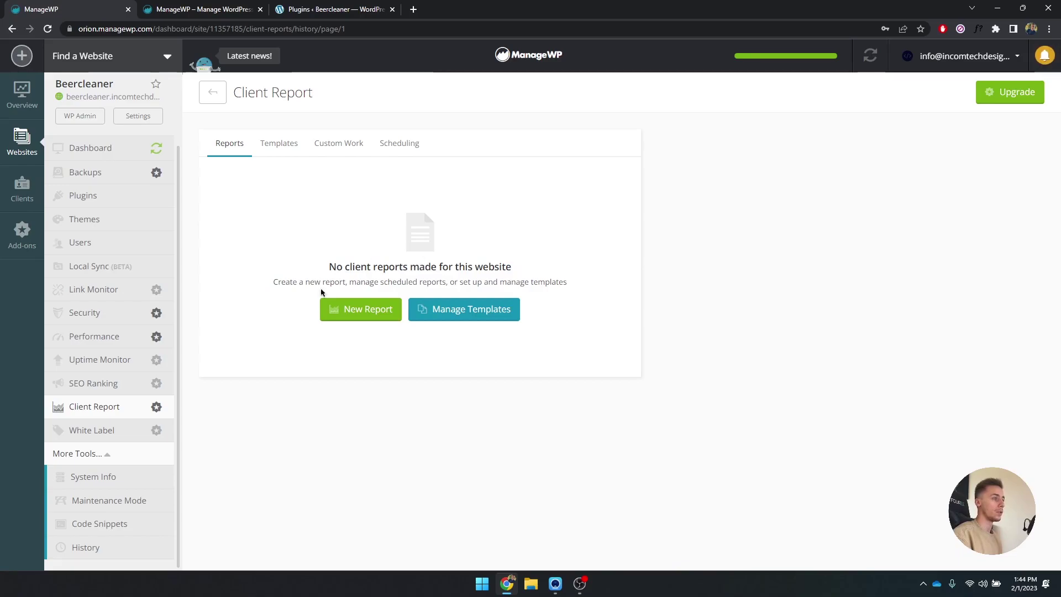
{"action": "left_click", "coordinate": [364, 316]}
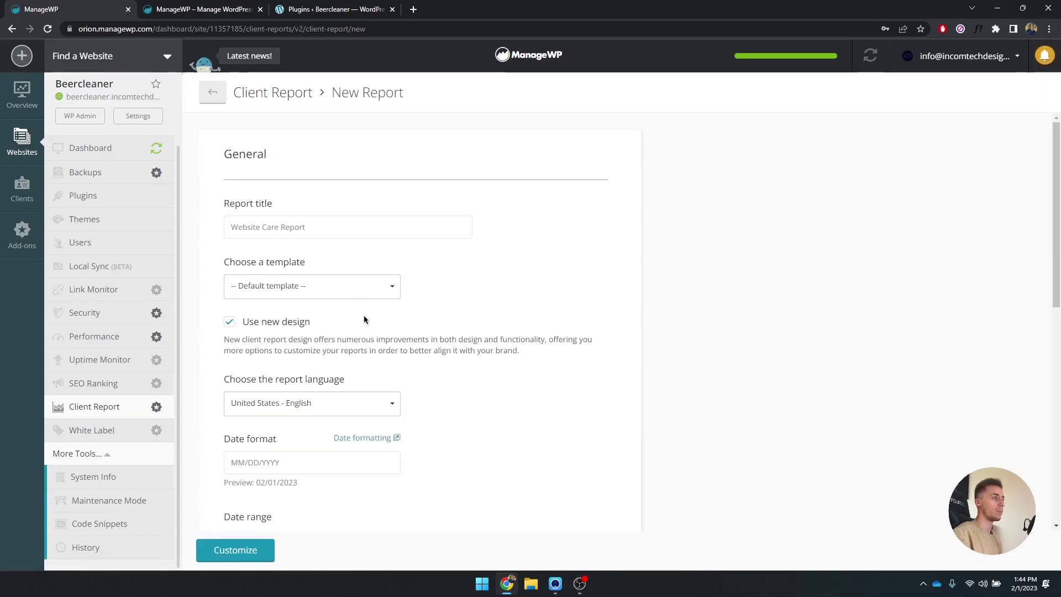
Keep the Website Care Report title, the default template and United States - English language.
{"action": "left_click", "coordinate": [307, 221]}
{"action": "left_click_drag", "start_coordinate": [329, 226], "coordinate": [231, 228]}
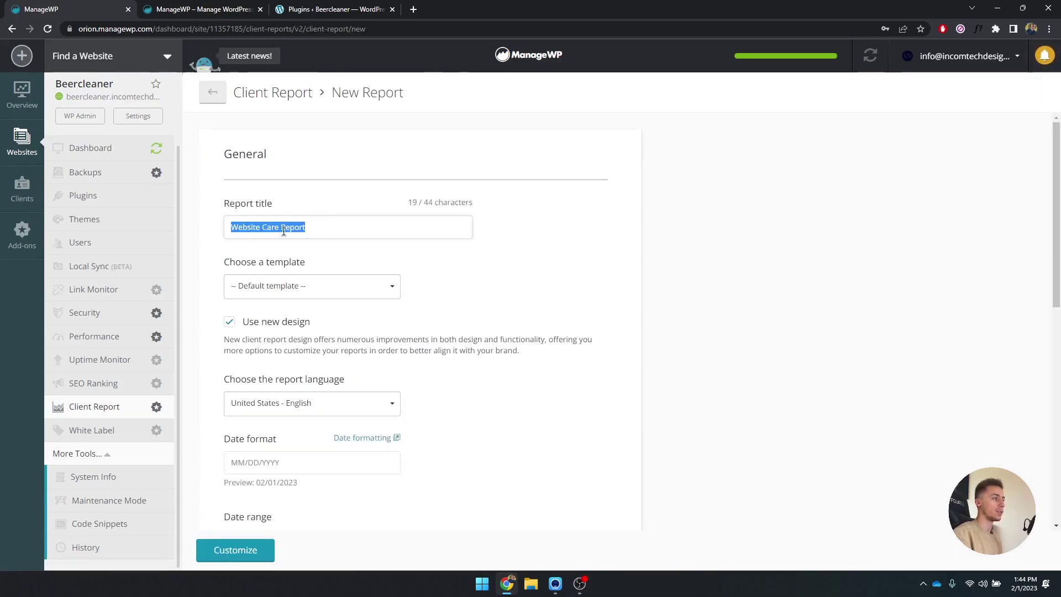
{"action": "left_click", "coordinate": [323, 228]}
{"action": "left_click_drag", "start_coordinate": [326, 227], "coordinate": [231, 230]}
{"action": "left_click", "coordinate": [339, 234]}
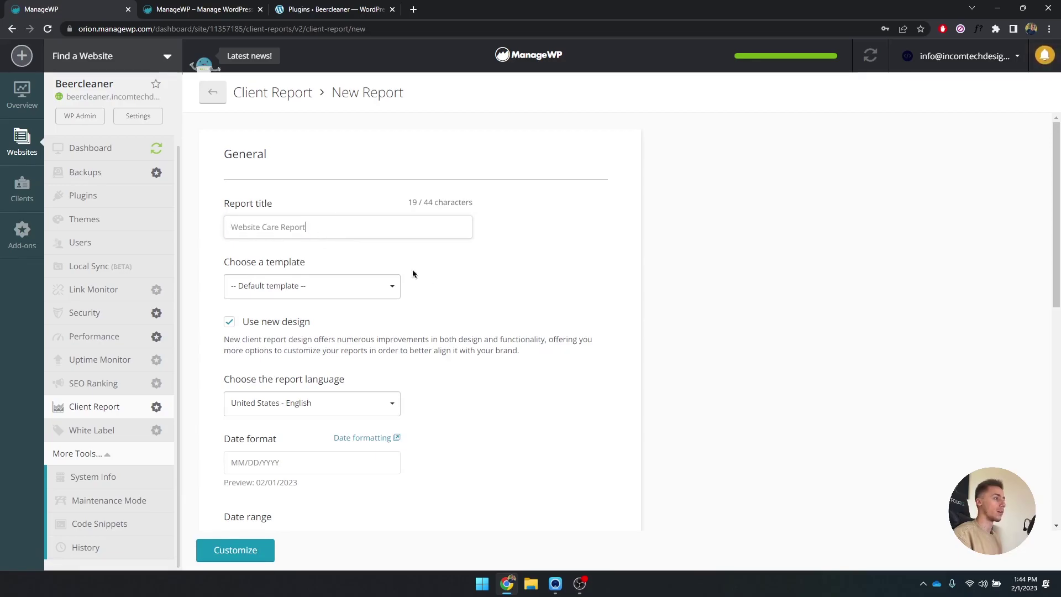
{"action": "scroll", "coordinate": [406, 260], "scroll_direction": "down", "scroll_amount": 1}
{"action": "left_click", "coordinate": [388, 237]}
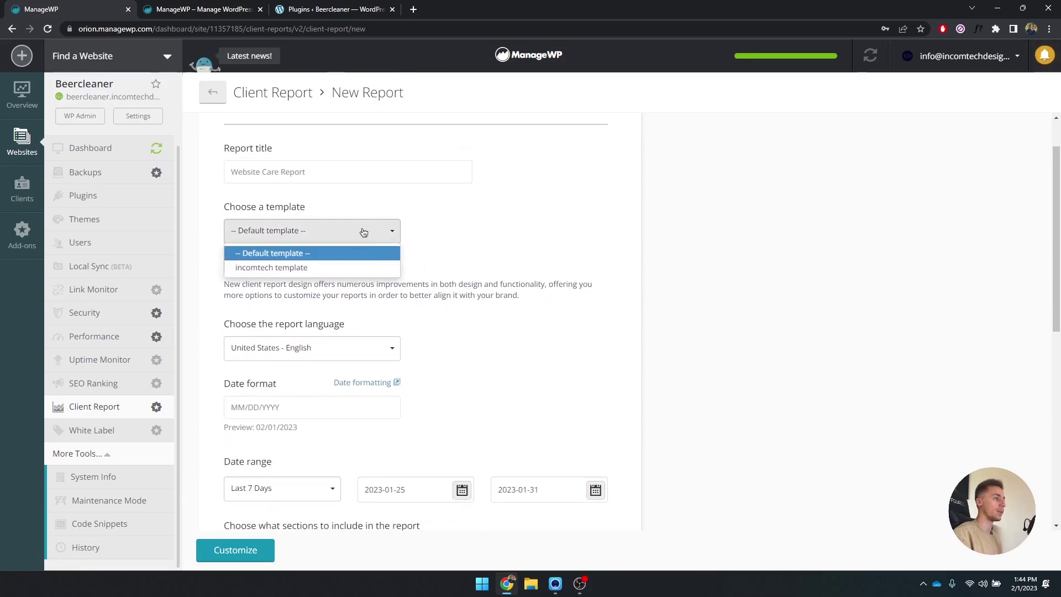
{"action": "left_click", "coordinate": [403, 231]}
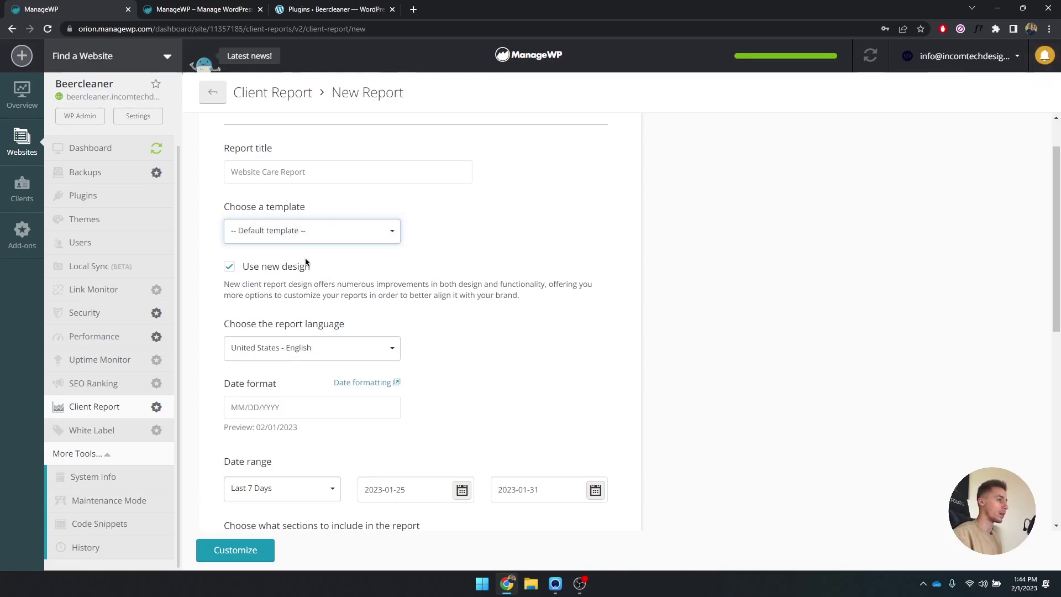
{"action": "scroll", "coordinate": [306, 263], "scroll_direction": "down", "scroll_amount": 2}
{"action": "left_click", "coordinate": [371, 244]}
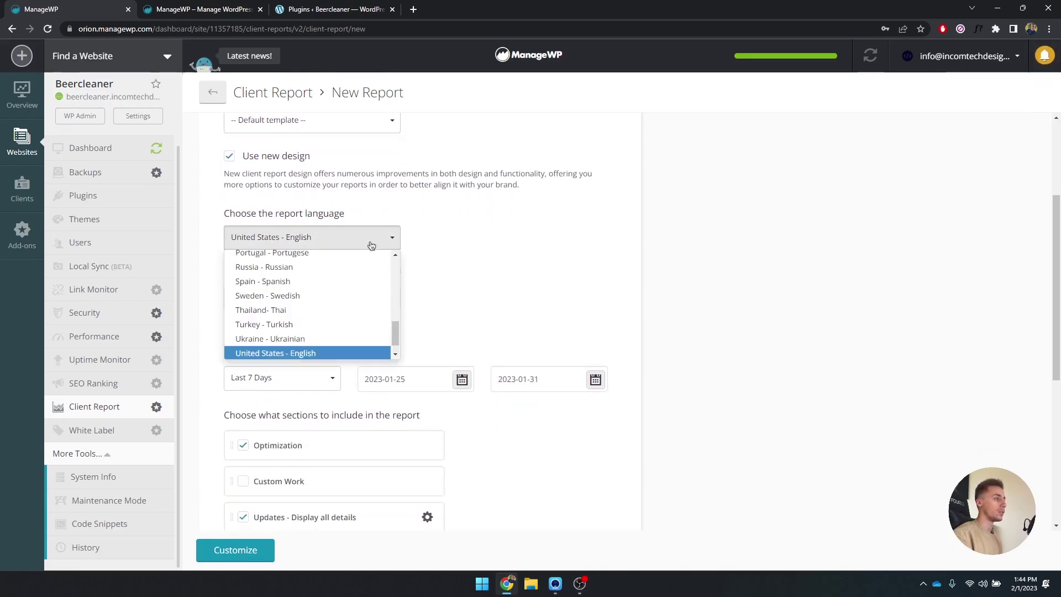
{"action": "left_click", "coordinate": [363, 240]}
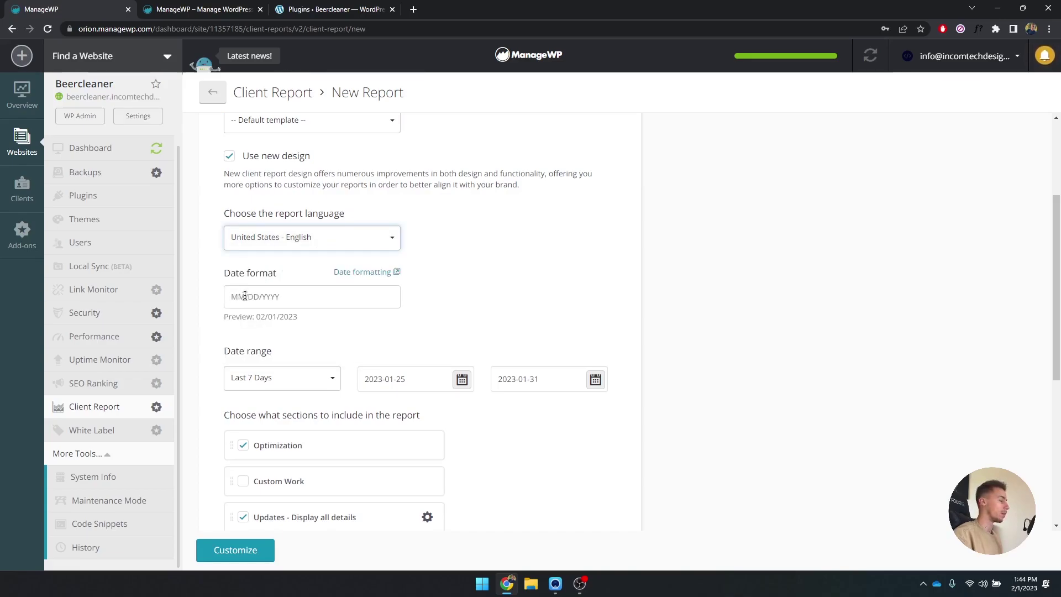
Set the report's date range to Last Month.
{"action": "scroll", "coordinate": [329, 296], "scroll_direction": "down", "scroll_amount": 1}
{"action": "scroll", "coordinate": [329, 297], "scroll_direction": "down", "scroll_amount": 1}
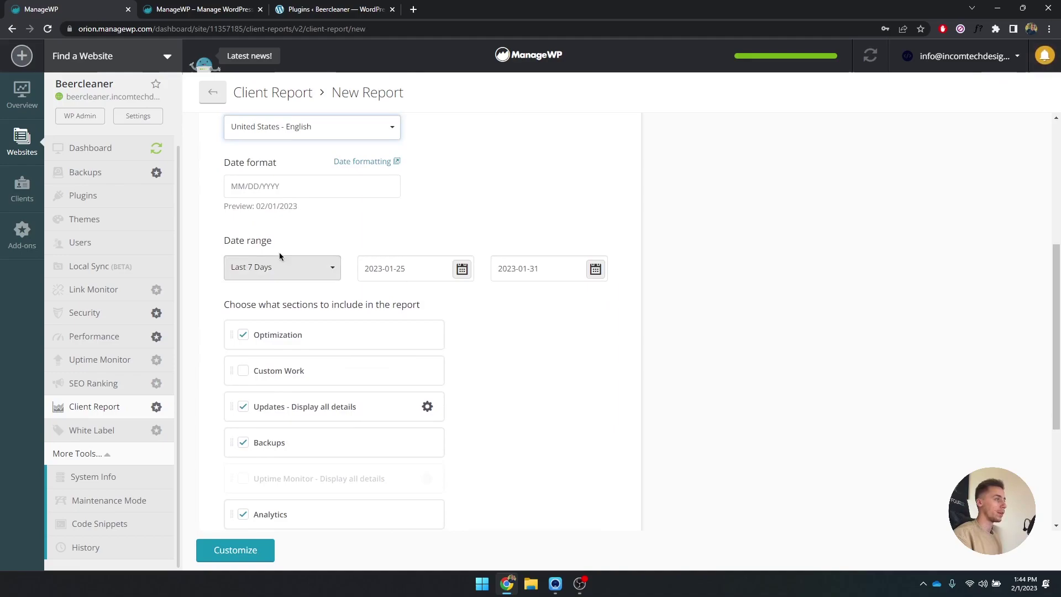
{"action": "left_click_drag", "start_coordinate": [224, 241], "coordinate": [281, 243]}
{"action": "left_click", "coordinate": [320, 266]}
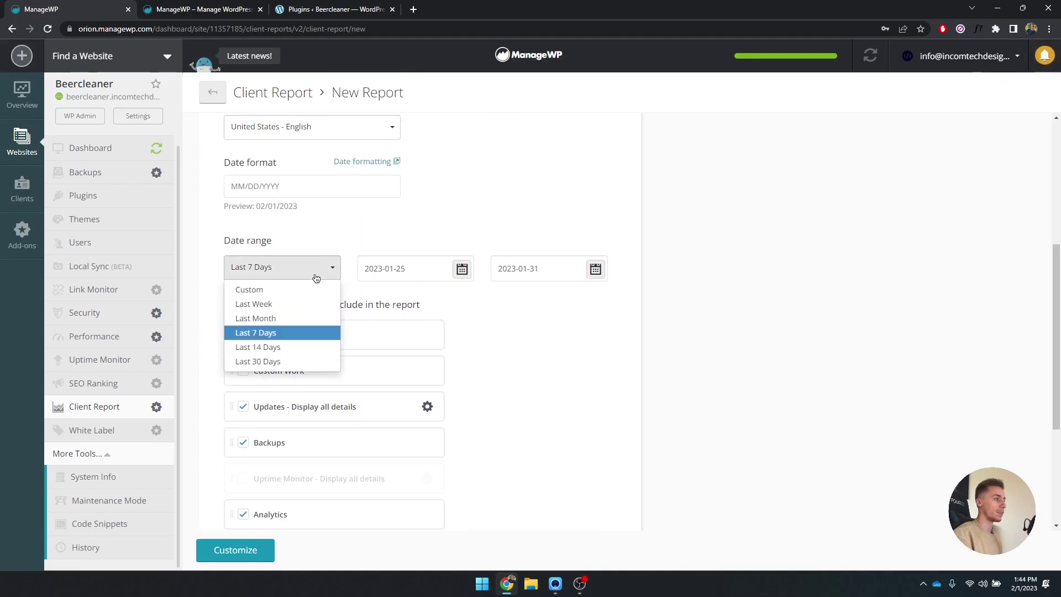
{"action": "left_click", "coordinate": [298, 319]}
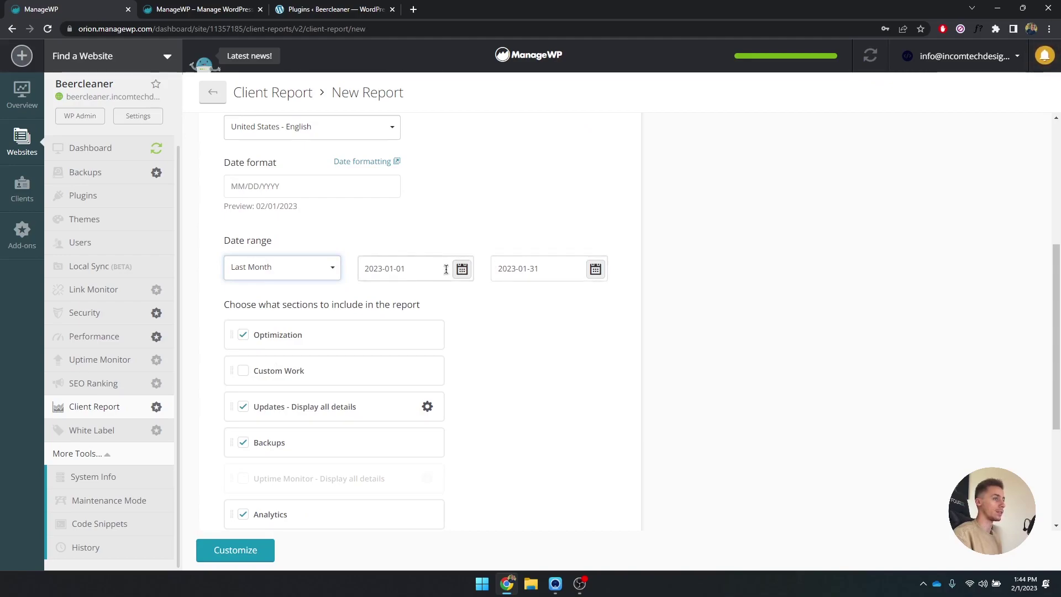
Review the report sections: Updates, Backups, Analytics, Security and Performance.
{"action": "left_click", "coordinate": [510, 297]}
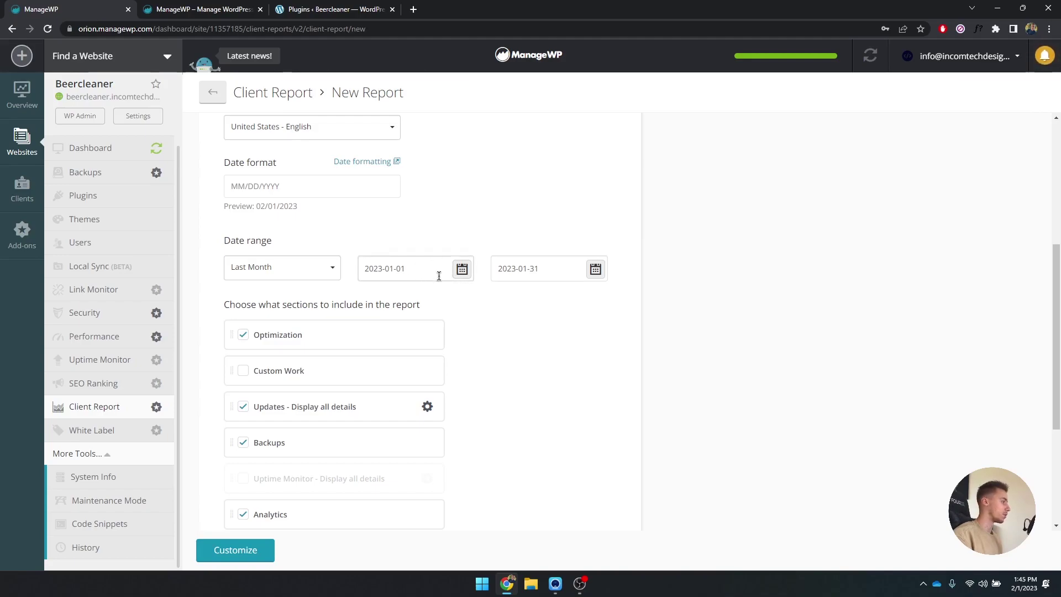
{"action": "scroll", "coordinate": [436, 281], "scroll_direction": "down", "scroll_amount": 1}
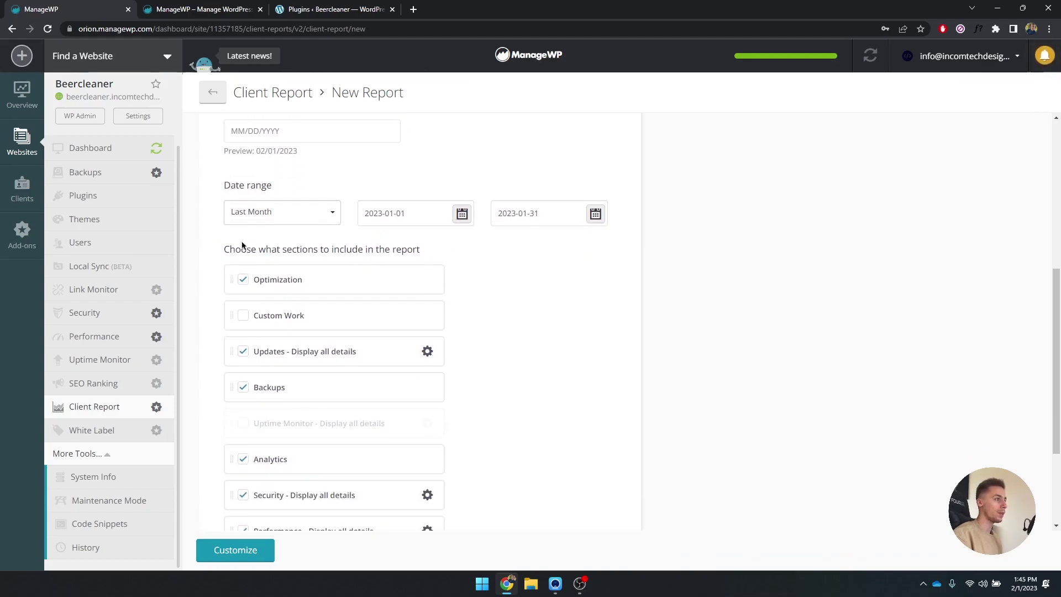
{"action": "left_click_drag", "start_coordinate": [224, 249], "coordinate": [457, 249]}
{"action": "left_click", "coordinate": [457, 248]}
{"action": "scroll", "coordinate": [452, 250], "scroll_direction": "down", "scroll_amount": 2}
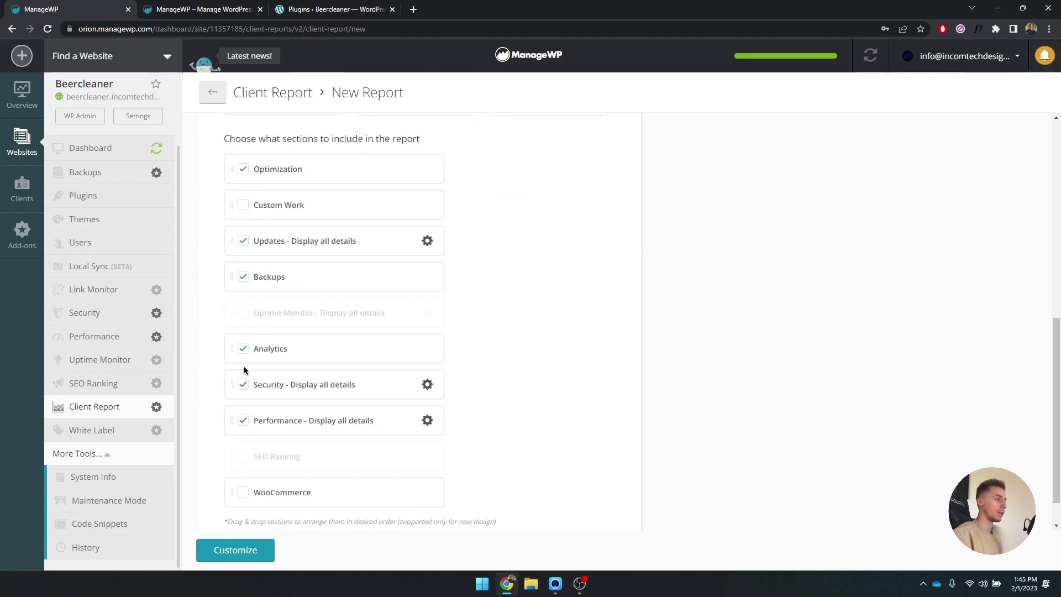
{"action": "scroll", "coordinate": [243, 407], "scroll_direction": "down", "scroll_amount": 1}
{"action": "scroll", "coordinate": [291, 331], "scroll_direction": "up", "scroll_amount": 4}
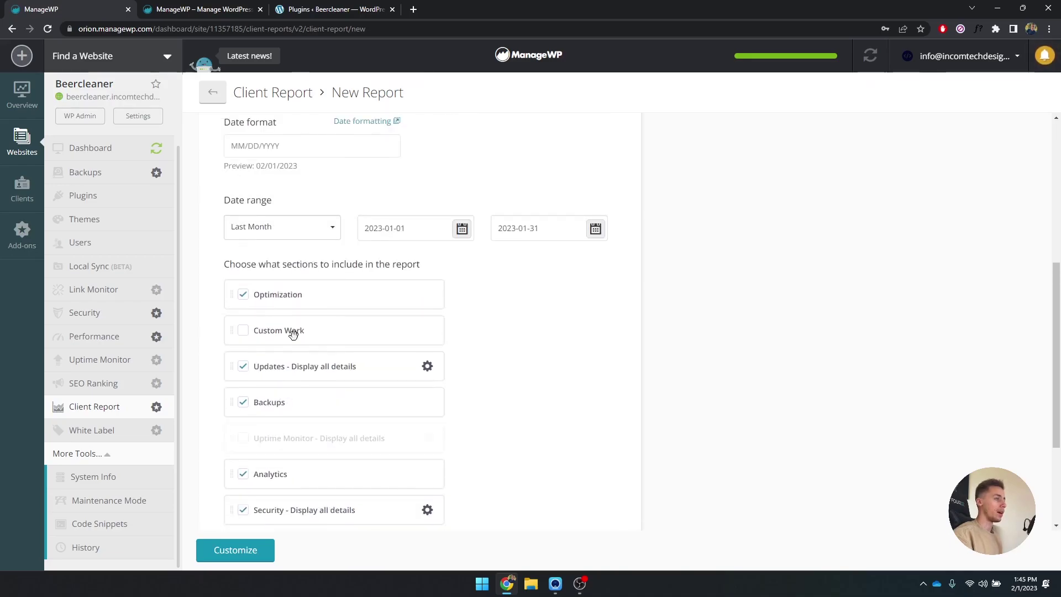
{"action": "scroll", "coordinate": [278, 298], "scroll_direction": "down", "scroll_amount": 2}
{"action": "scroll", "coordinate": [278, 299], "scroll_direction": "down", "scroll_amount": 1}
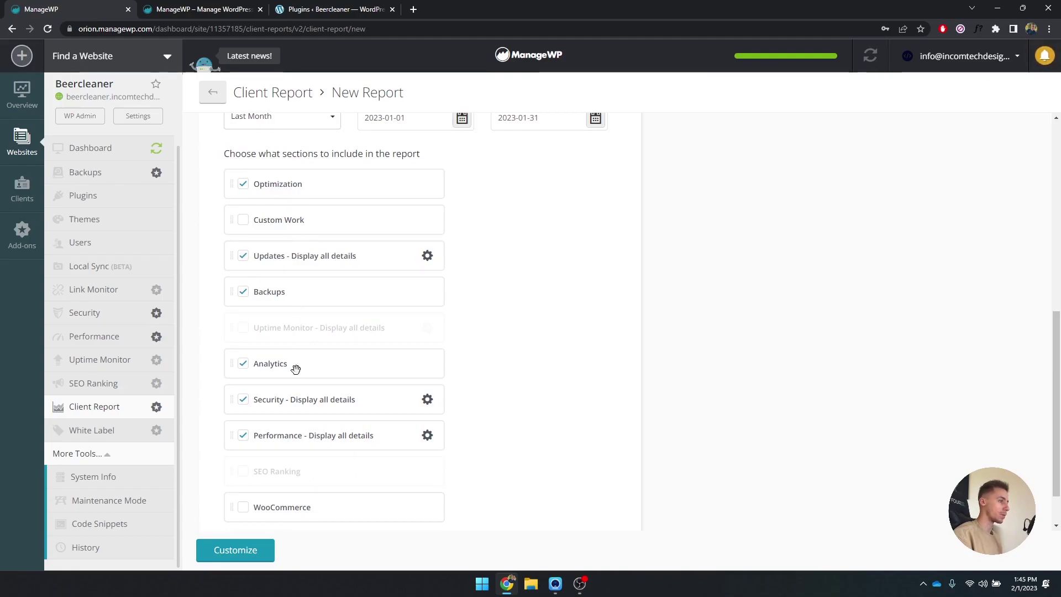
{"action": "scroll", "coordinate": [307, 437], "scroll_direction": "down", "scroll_amount": 1}
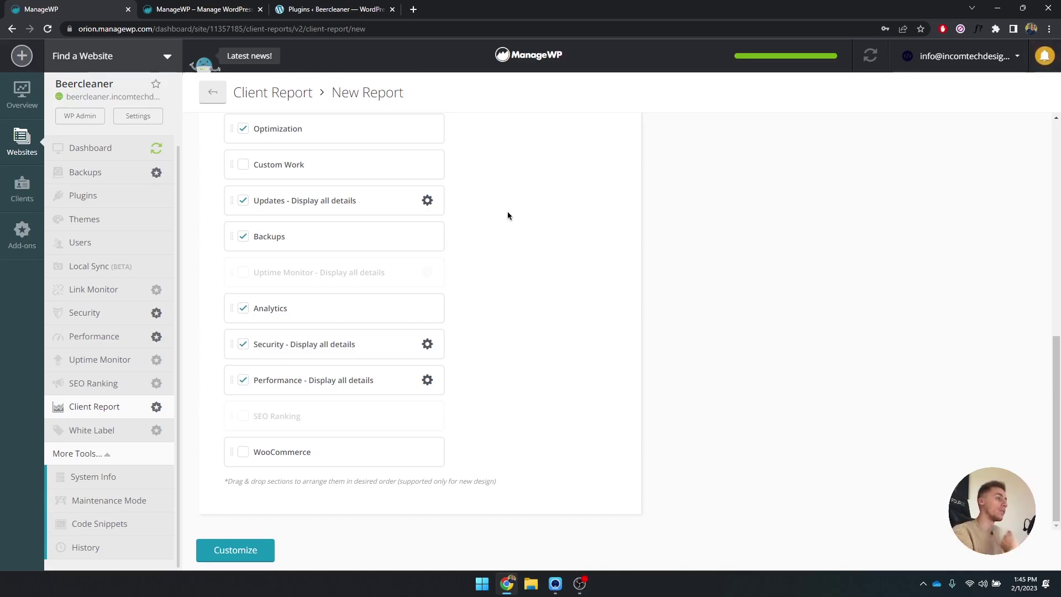
{"action": "scroll", "coordinate": [674, 296], "scroll_direction": "up", "scroll_amount": 2}
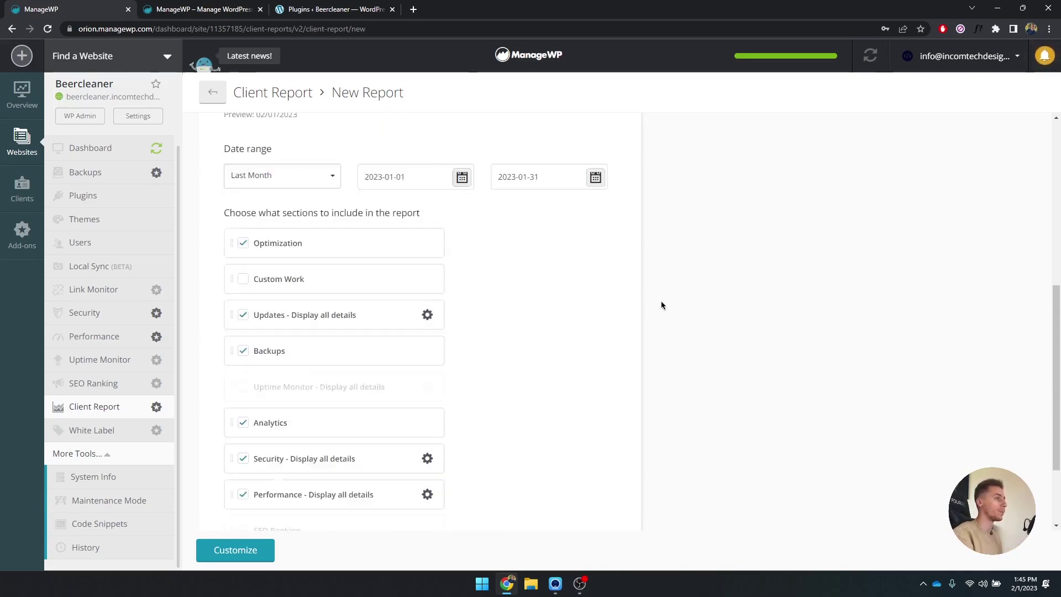
{"action": "scroll", "coordinate": [662, 305], "scroll_direction": "down", "scroll_amount": 2}
Move to the Customize Report step and leave the optional introduction message empty.
{"action": "left_click", "coordinate": [237, 550]}
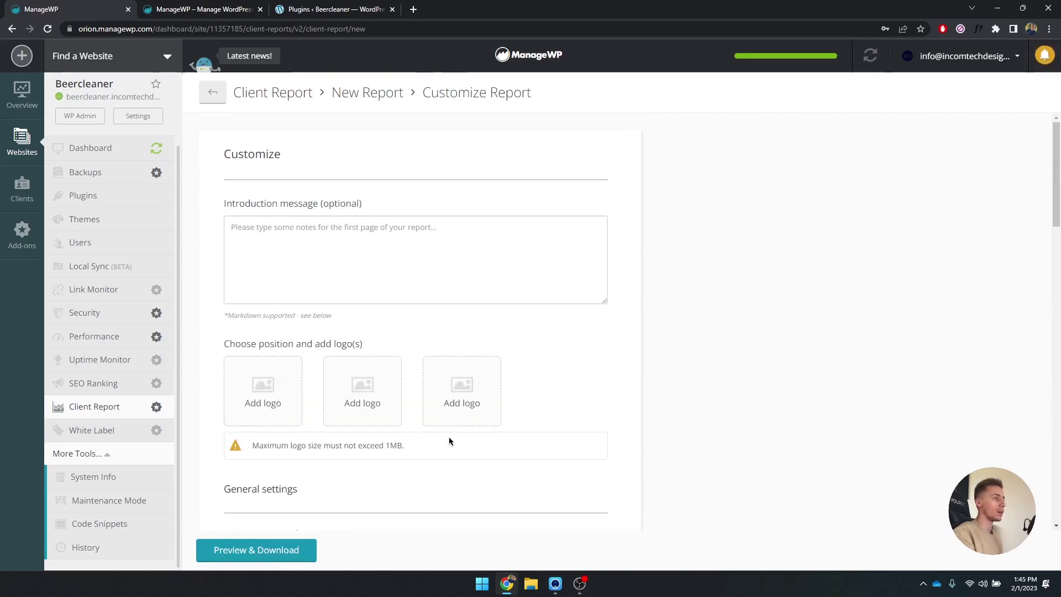
{"action": "left_click_drag", "start_coordinate": [223, 205], "coordinate": [350, 211]}
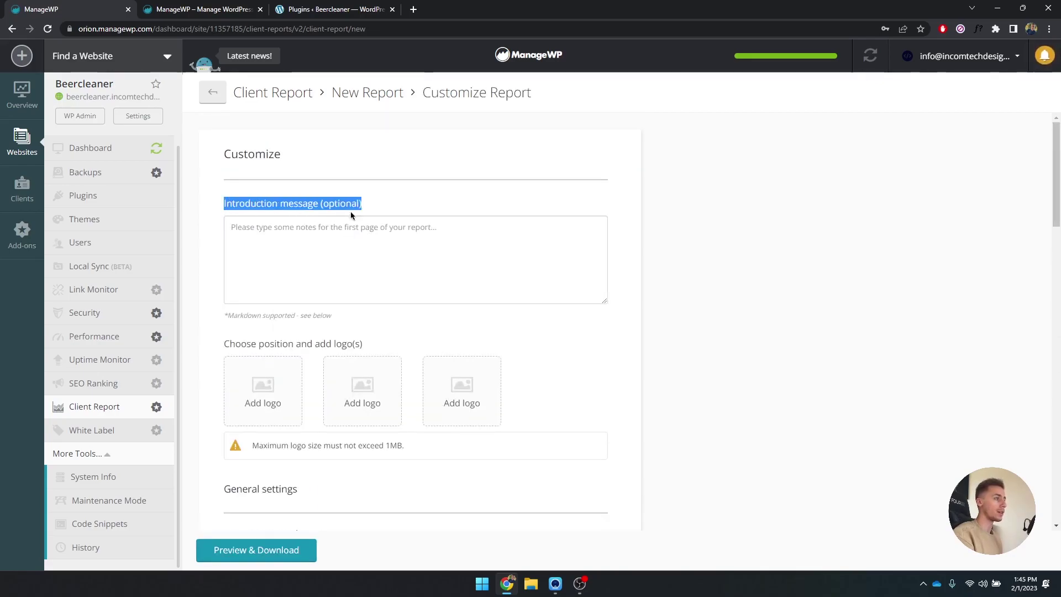
{"action": "left_click", "coordinate": [357, 229]}
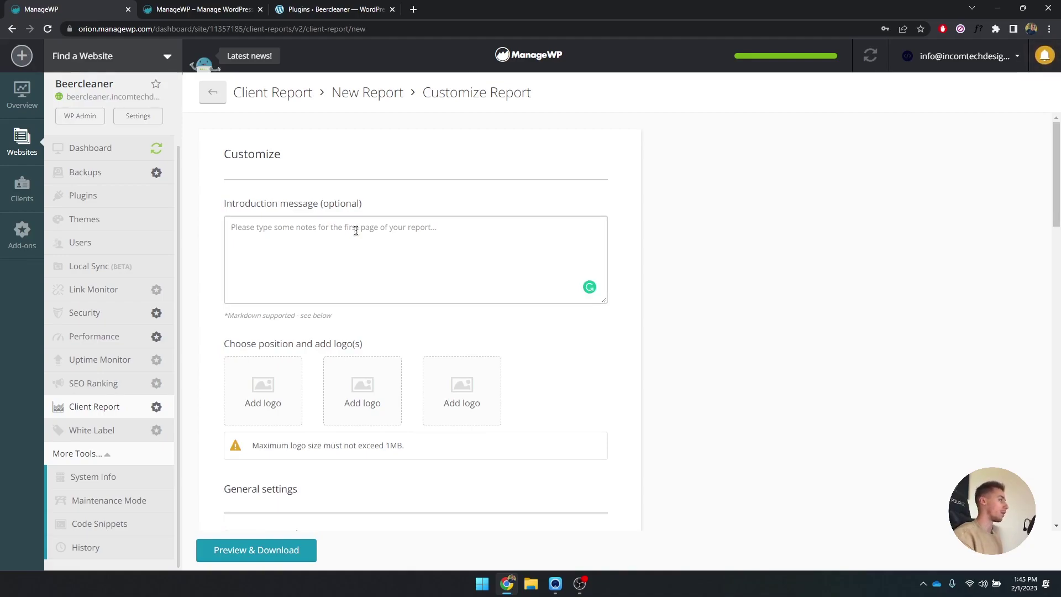
{"action": "scroll", "coordinate": [602, 200], "scroll_direction": "down", "scroll_amount": 2}
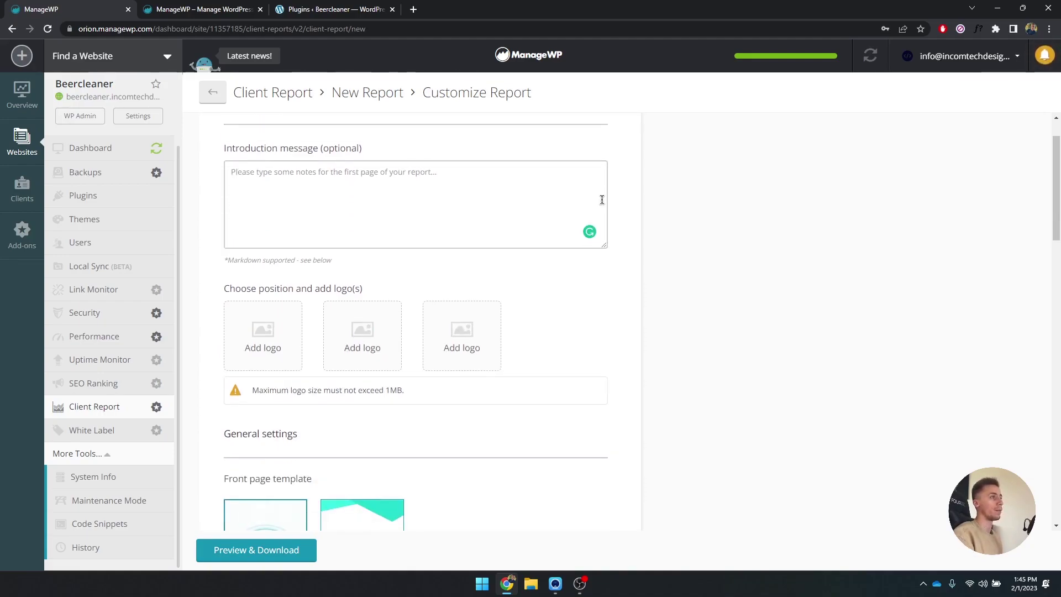
{"action": "left_click_drag", "start_coordinate": [230, 234], "coordinate": [307, 234]}
{"action": "left_click", "coordinate": [307, 233]}
{"action": "scroll", "coordinate": [306, 233], "scroll_direction": "down", "scroll_amount": 2}
{"action": "scroll", "coordinate": [270, 238], "scroll_direction": "up", "scroll_amount": 1}
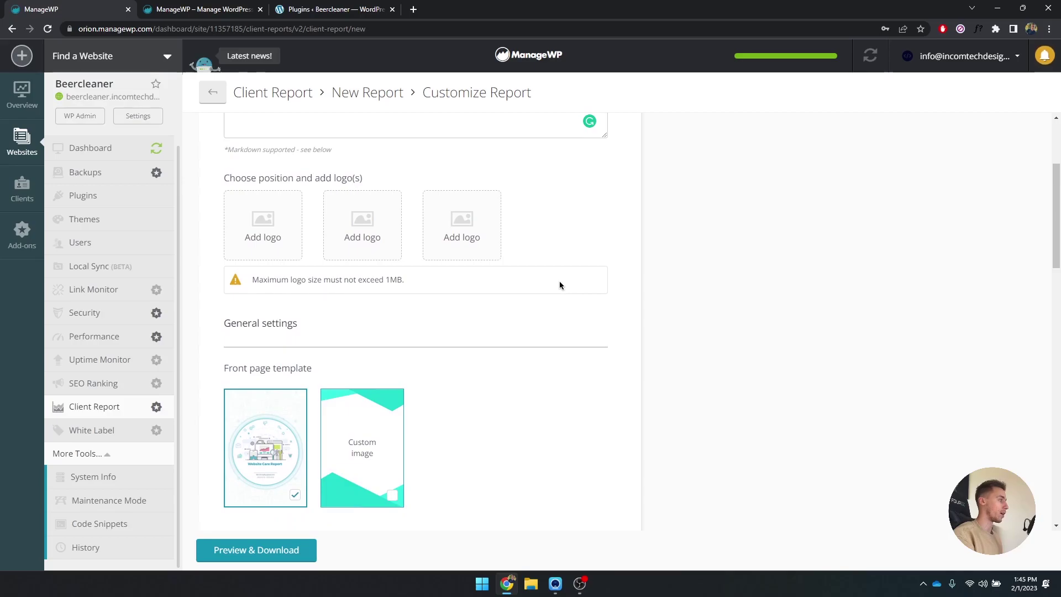
{"action": "scroll", "coordinate": [500, 293], "scroll_direction": "down", "scroll_amount": 1}
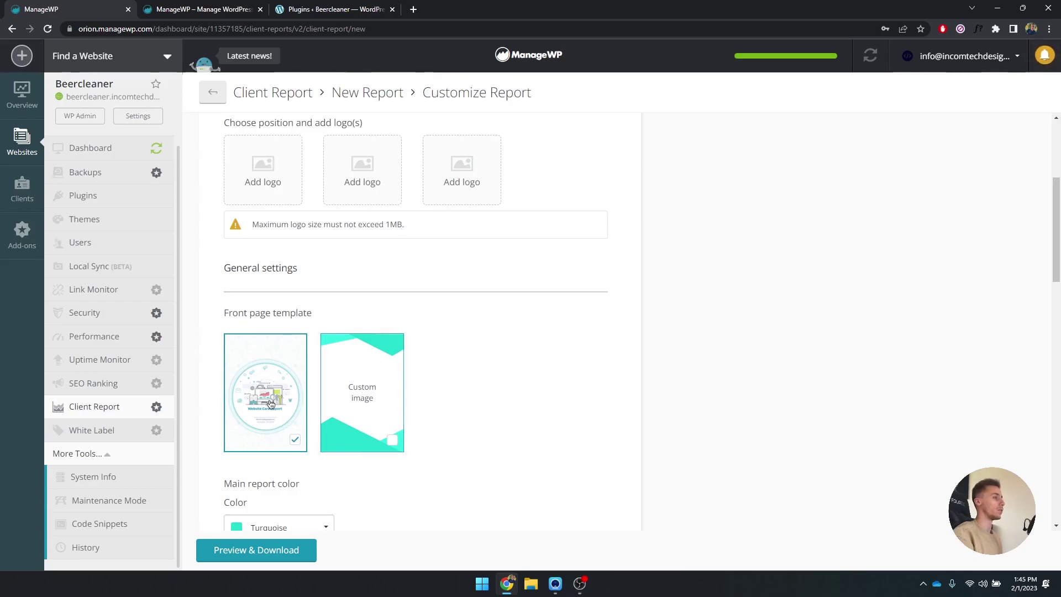
{"action": "scroll", "coordinate": [271, 406], "scroll_direction": "down", "scroll_amount": 3}
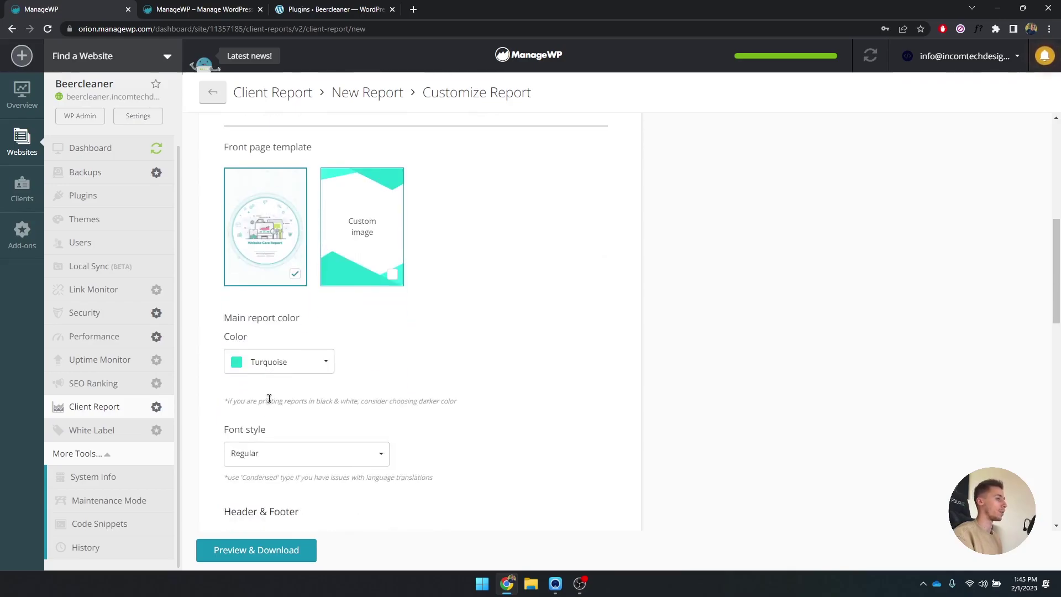
Make Aquamarine the main report colour and keep the Regular font style.
{"action": "left_click", "coordinate": [324, 364]}
{"action": "left_click_drag", "start_coordinate": [328, 381], "coordinate": [332, 465]}
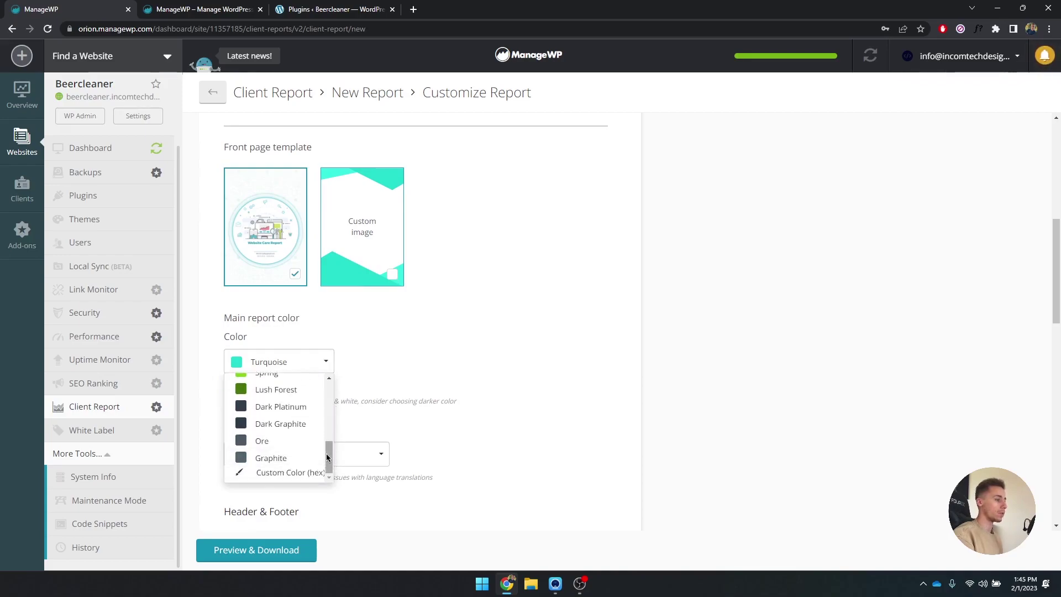
{"action": "scroll", "coordinate": [327, 442], "scroll_direction": "up", "scroll_amount": 10}
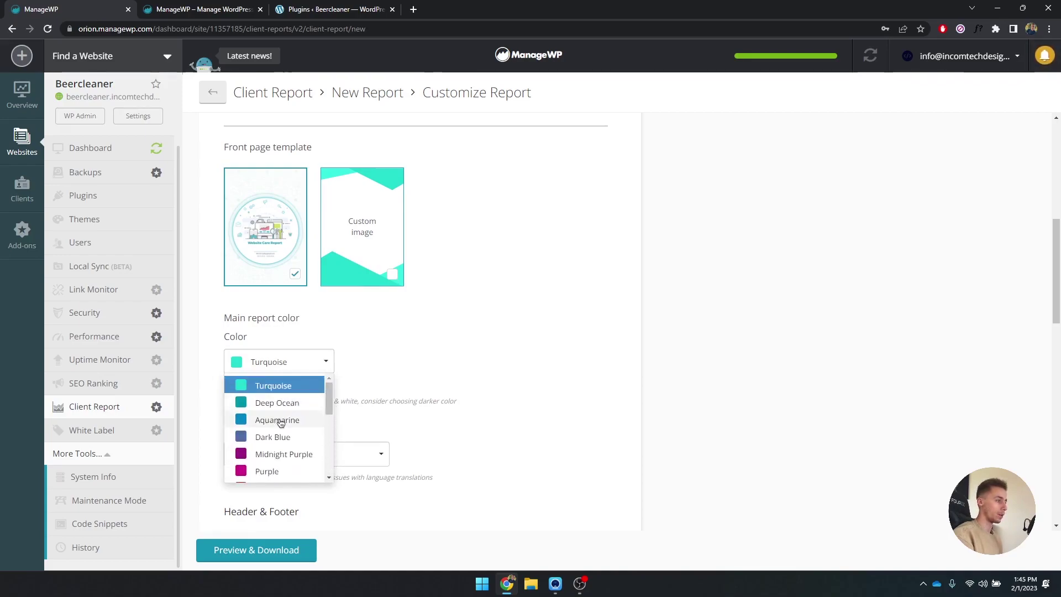
{"action": "left_click", "coordinate": [277, 403]}
{"action": "left_click", "coordinate": [308, 371]}
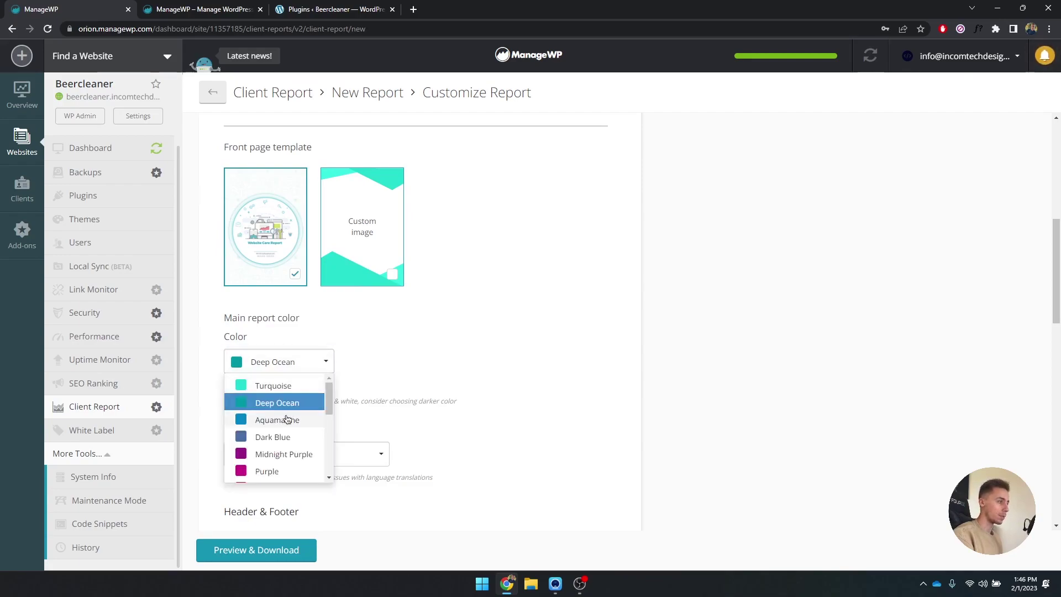
{"action": "left_click", "coordinate": [287, 419]}
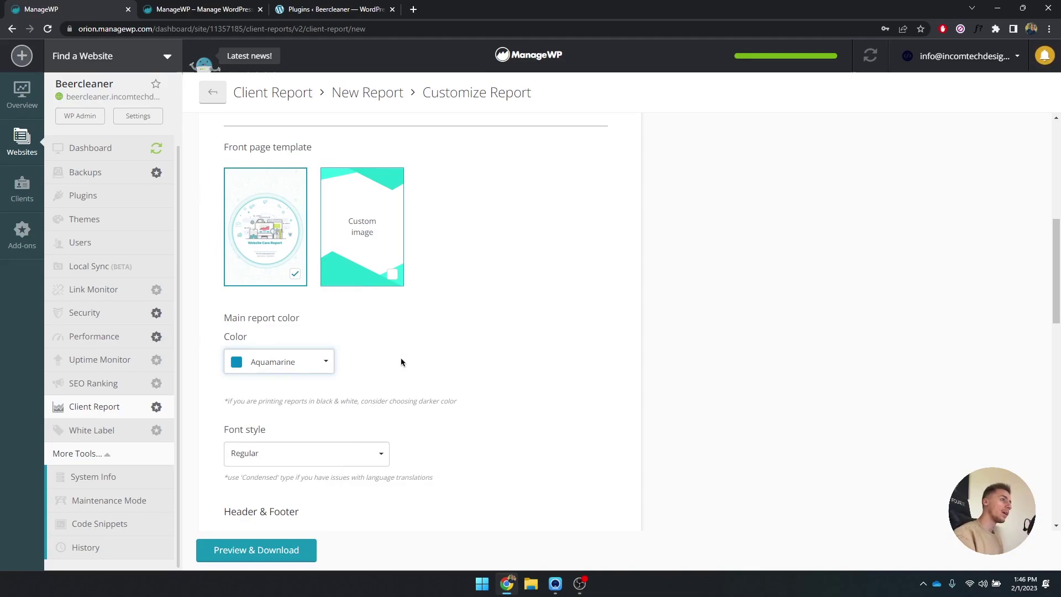
{"action": "scroll", "coordinate": [402, 362], "scroll_direction": "down", "scroll_amount": 1}
{"action": "left_click", "coordinate": [289, 399]}
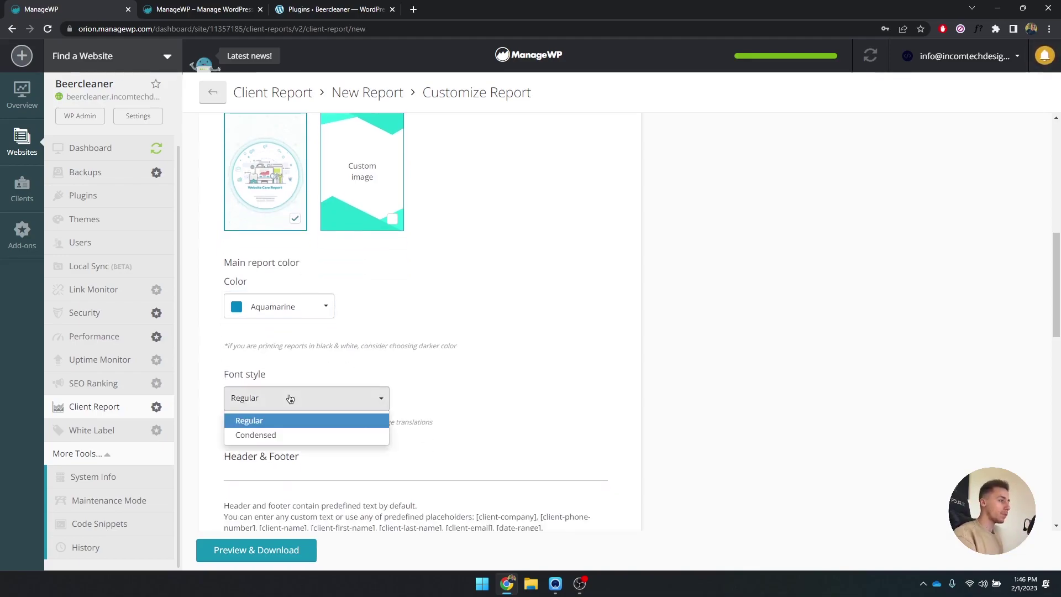
{"action": "left_click", "coordinate": [280, 419]}
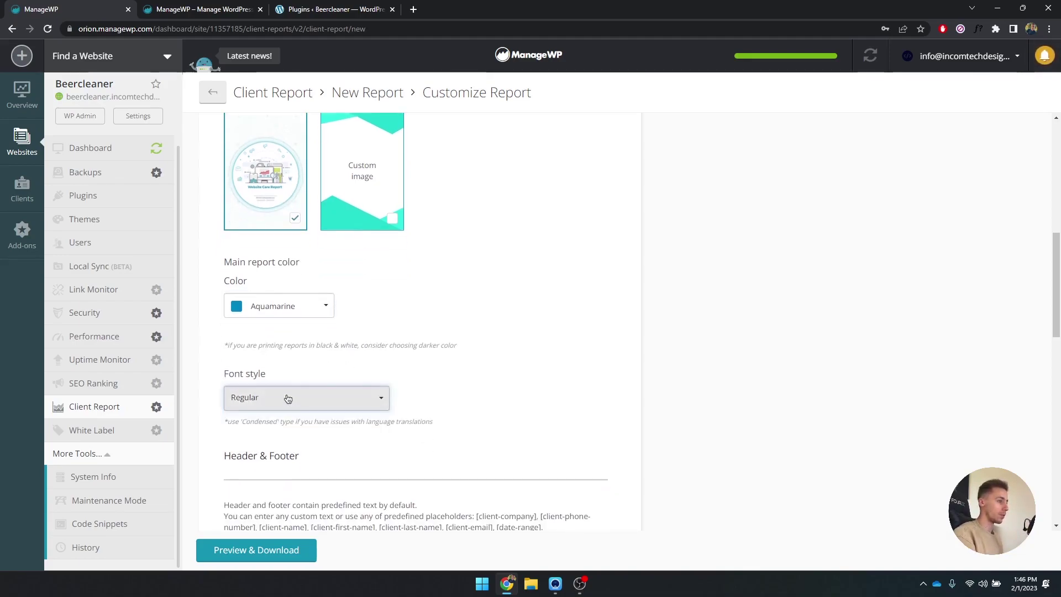
Keep the default header and footer text and the Pattern header background.
{"action": "scroll", "coordinate": [287, 310], "scroll_direction": "down", "scroll_amount": 3}
{"action": "scroll", "coordinate": [269, 293], "scroll_direction": "down", "scroll_amount": 2}
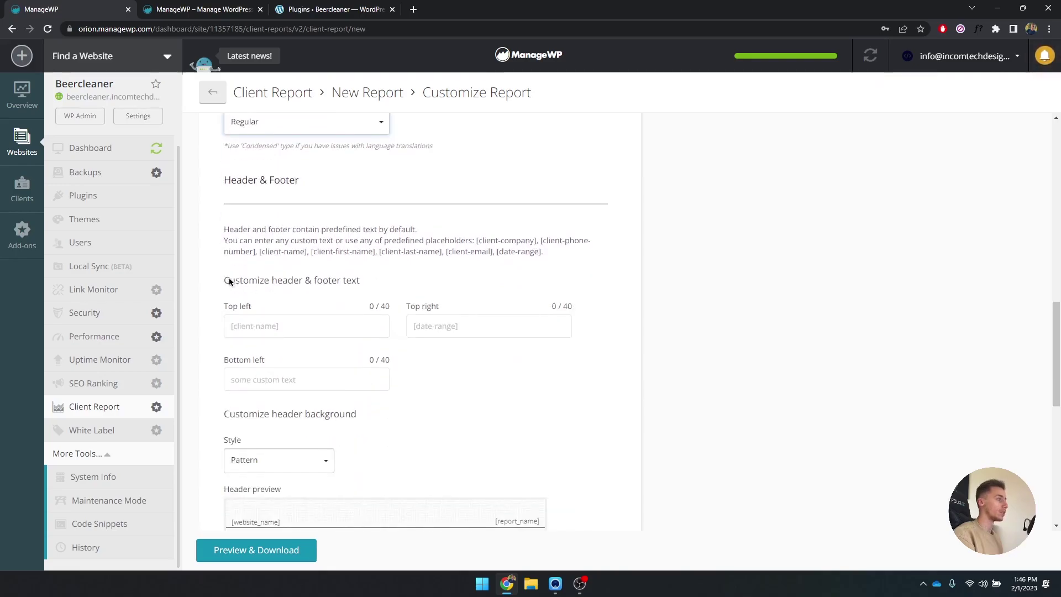
{"action": "left_click_drag", "start_coordinate": [230, 281], "coordinate": [305, 281]}
{"action": "left_click", "coordinate": [251, 308]}
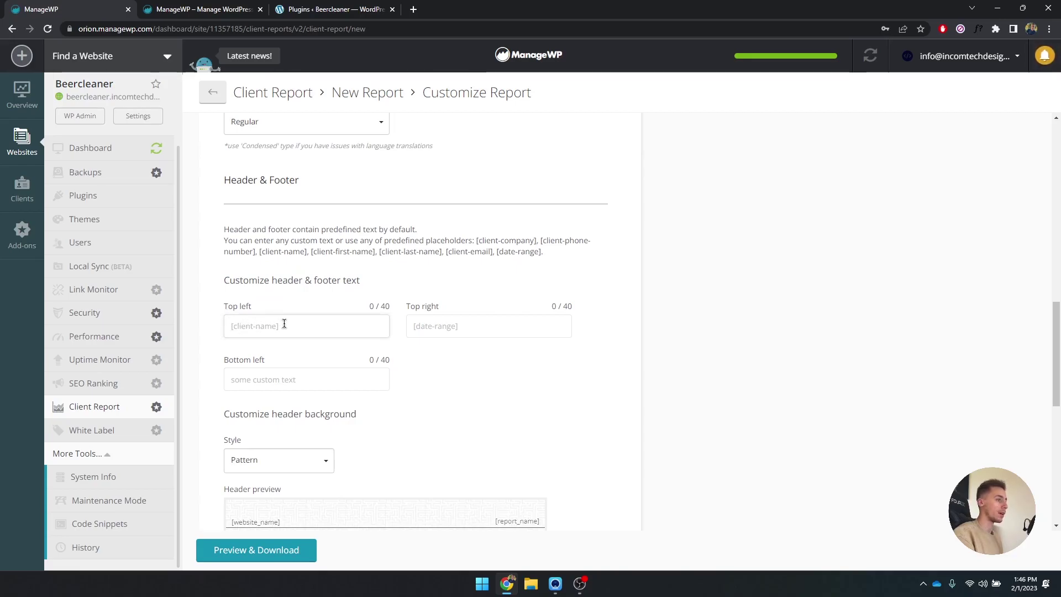
{"action": "left_click", "coordinate": [398, 326]}
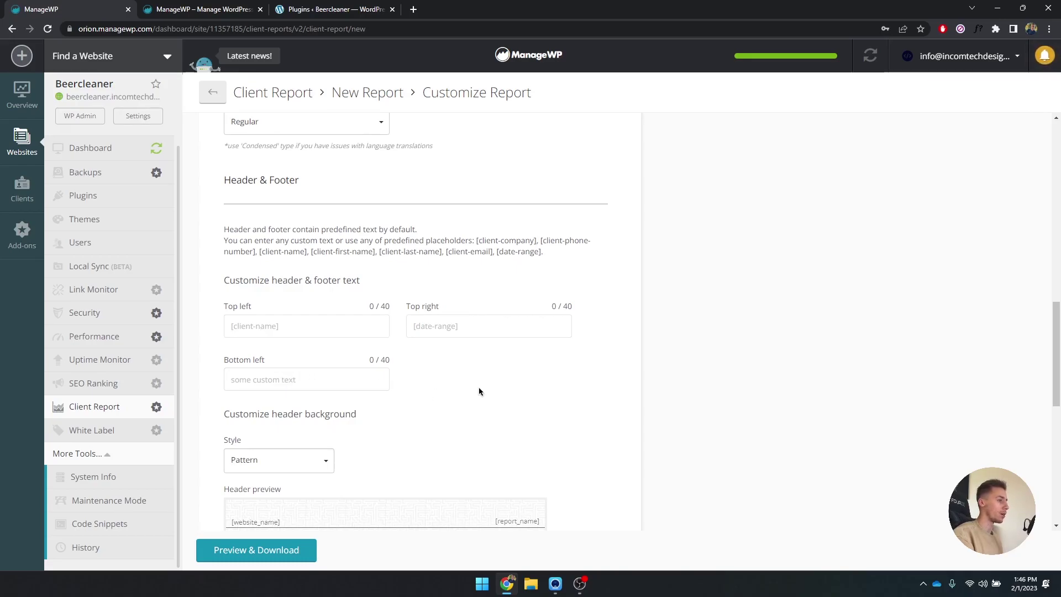
{"action": "scroll", "coordinate": [505, 397], "scroll_direction": "down", "scroll_amount": 1}
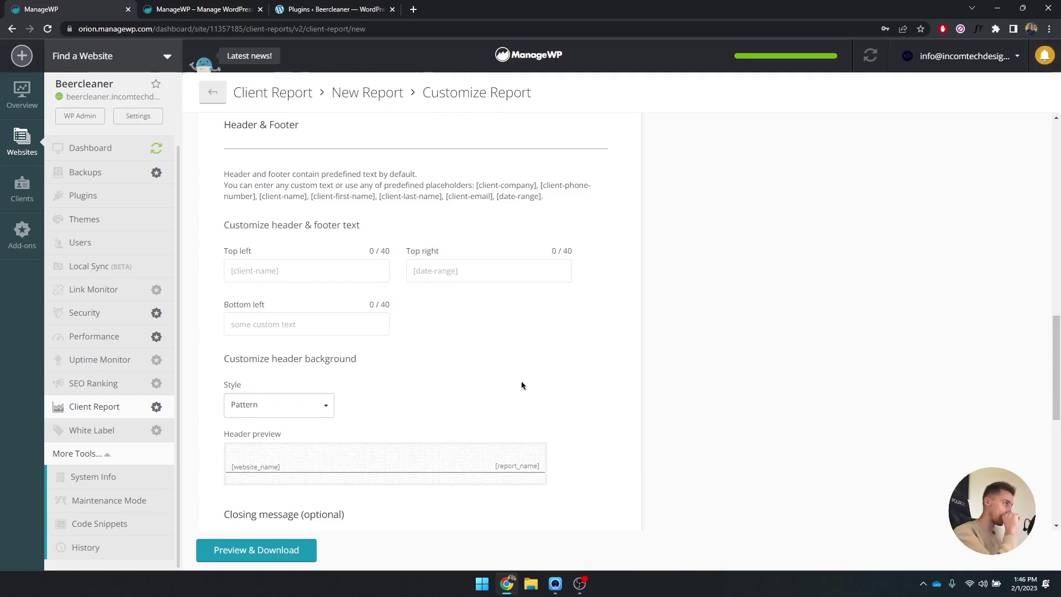
{"action": "left_click", "coordinate": [311, 409]}
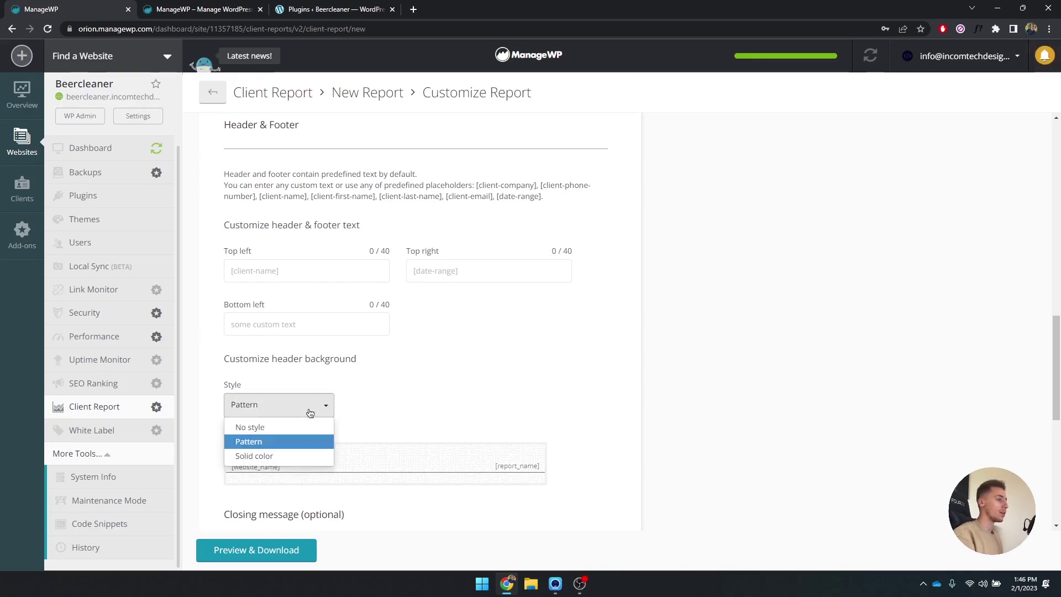
{"action": "left_click", "coordinate": [437, 395]}
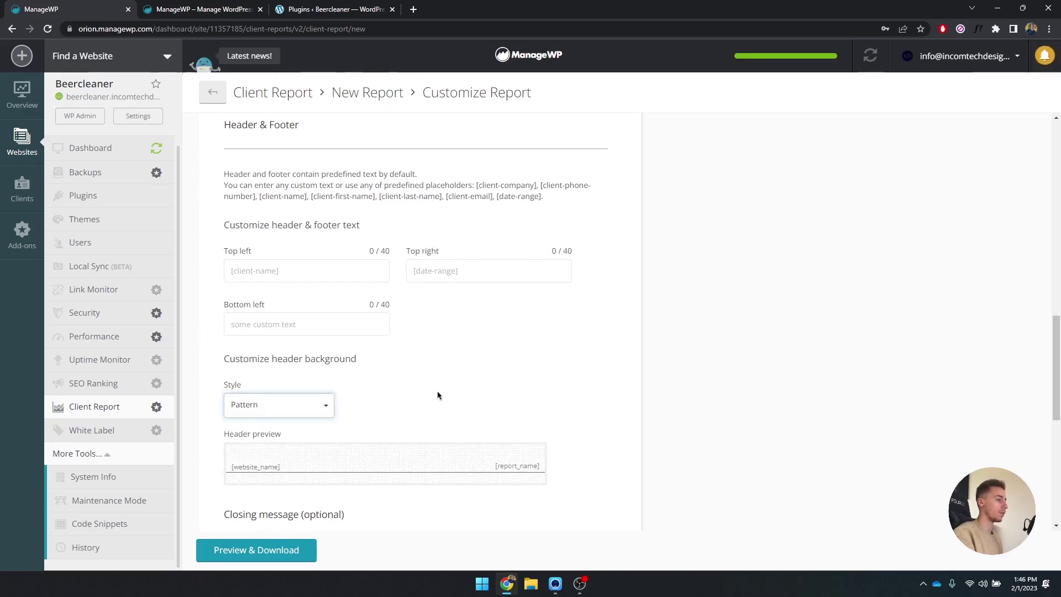
Leave the closing message box empty.
{"action": "scroll", "coordinate": [438, 396], "scroll_direction": "down", "scroll_amount": 1}
{"action": "scroll", "coordinate": [437, 396], "scroll_direction": "down", "scroll_amount": 5}
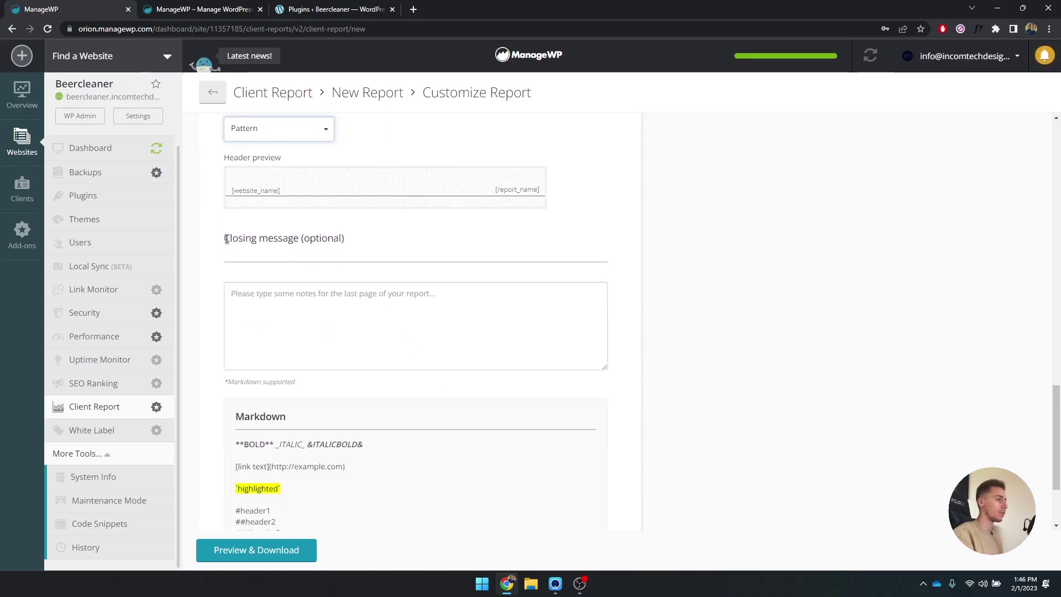
{"action": "left_click_drag", "start_coordinate": [225, 238], "coordinate": [372, 243]}
{"action": "left_click", "coordinate": [372, 243]}
{"action": "scroll", "coordinate": [370, 246], "scroll_direction": "down", "scroll_amount": 3}
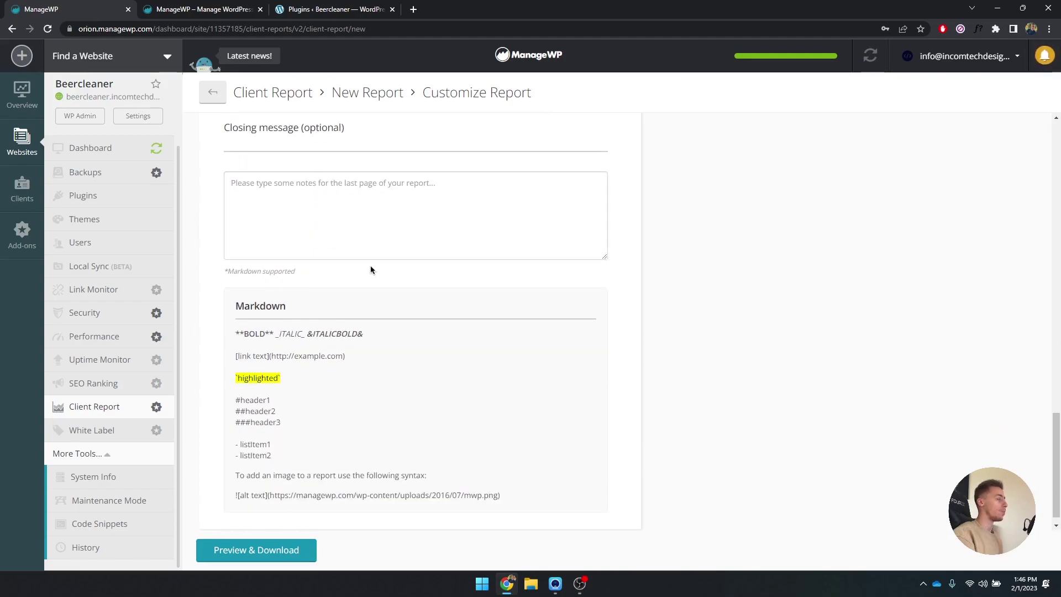
{"action": "scroll", "coordinate": [371, 269], "scroll_direction": "up", "scroll_amount": 2}
{"action": "left_click", "coordinate": [372, 268]}
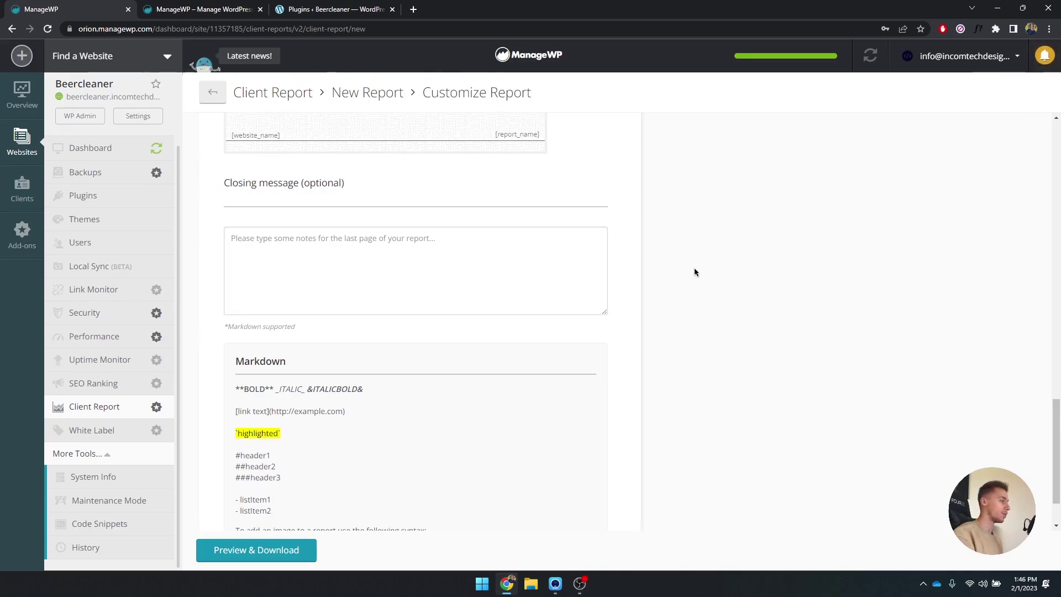
{"action": "scroll", "coordinate": [695, 272], "scroll_direction": "up", "scroll_amount": 3}
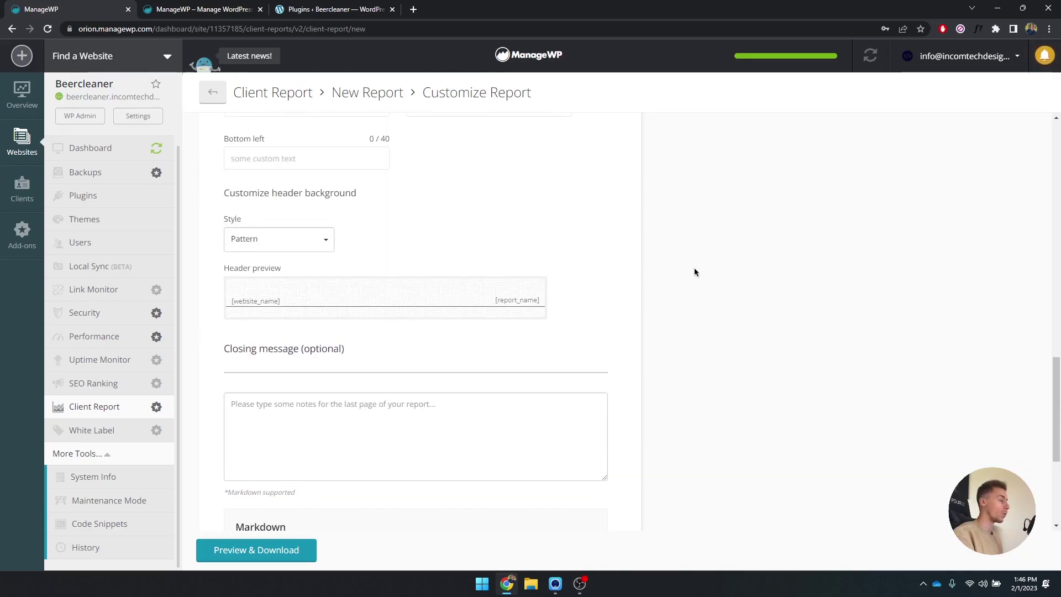
{"action": "scroll", "coordinate": [694, 269], "scroll_direction": "down", "scroll_amount": 4}
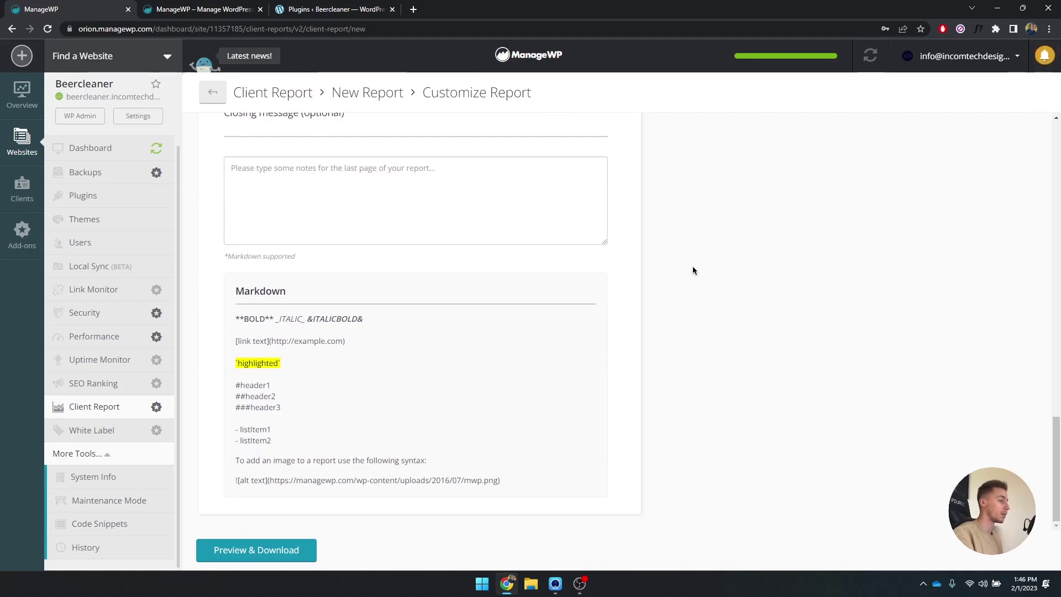
Generate the 4-page report preview and download it as a PDF.
{"action": "left_click", "coordinate": [265, 550]}
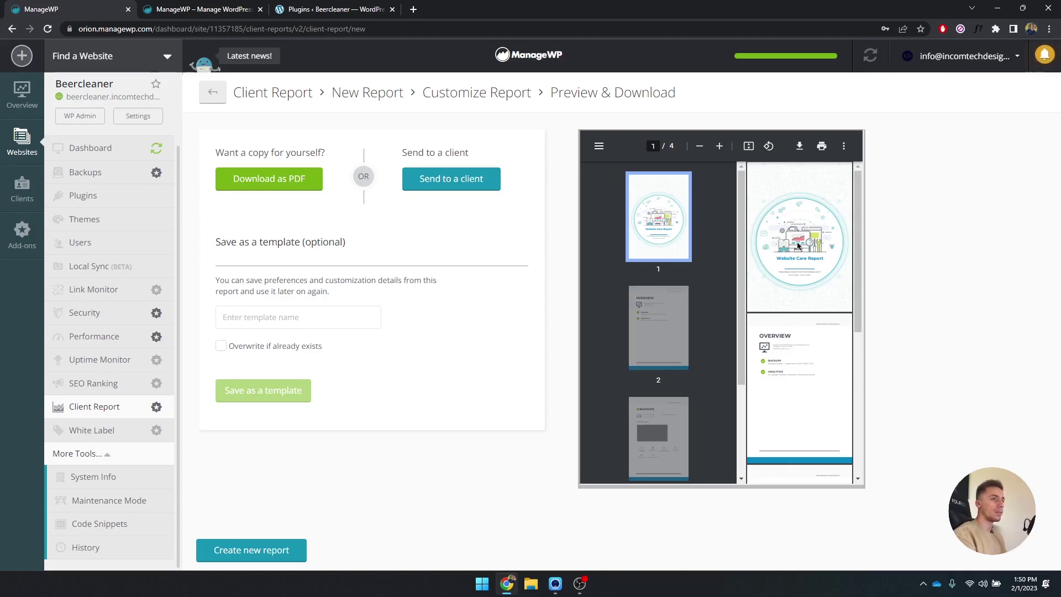
{"action": "scroll", "coordinate": [850, 253], "scroll_direction": "down", "scroll_amount": 2}
{"action": "scroll", "coordinate": [850, 260], "scroll_direction": "down", "scroll_amount": 2}
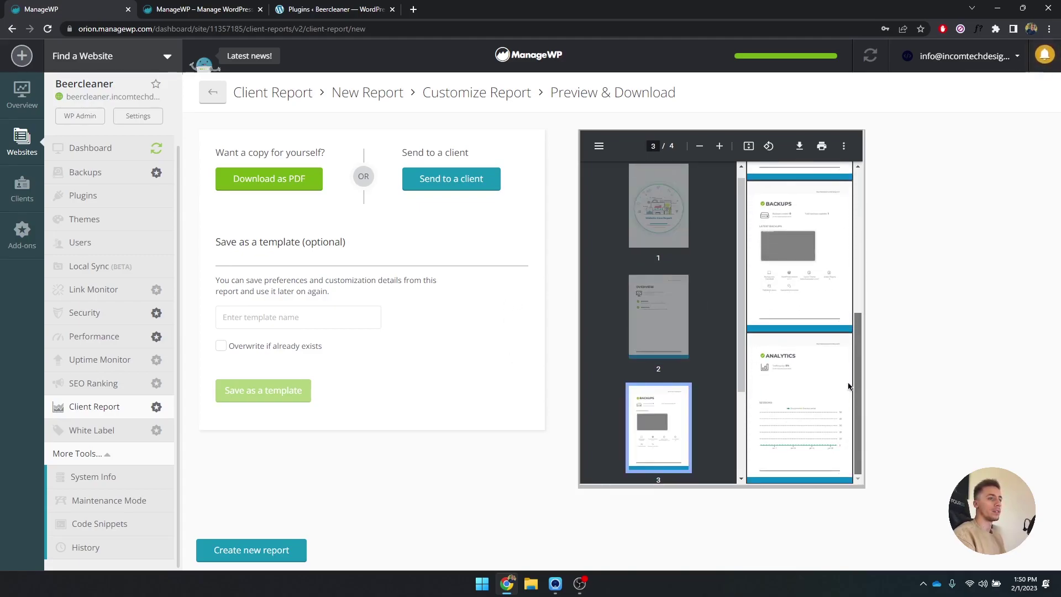
{"action": "scroll", "coordinate": [852, 248], "scroll_direction": "up", "scroll_amount": 5}
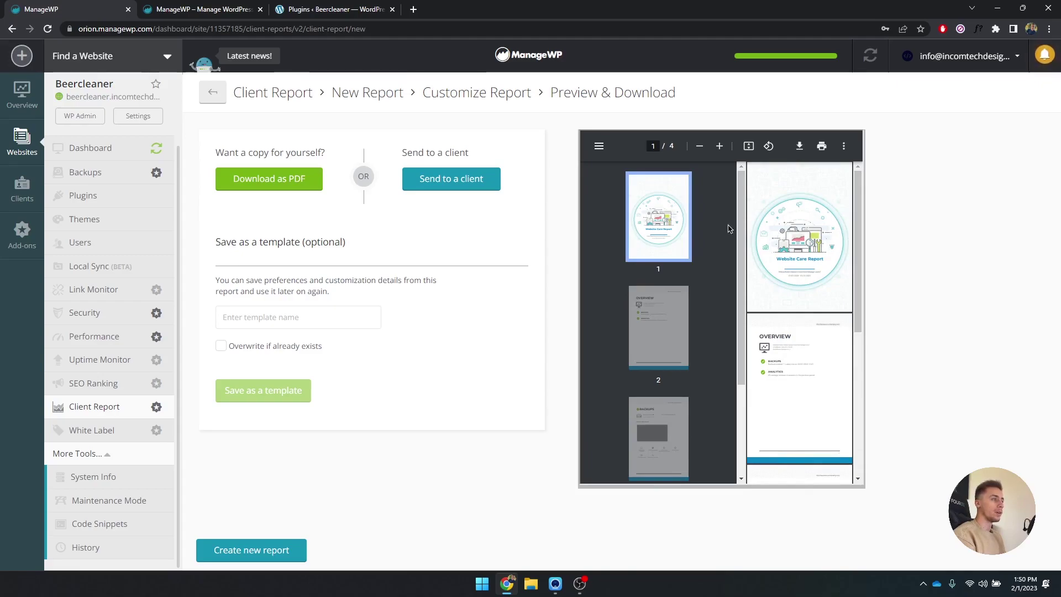
{"action": "left_click", "coordinate": [266, 186]}
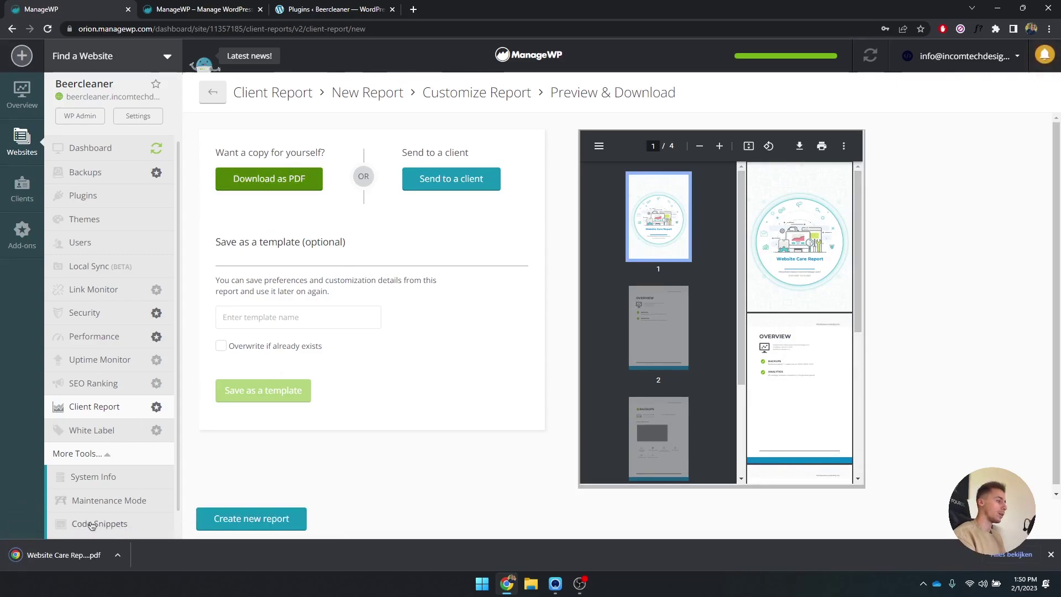
Open the downloaded report PDF and read its cover title and date line.
{"action": "left_click", "coordinate": [87, 554]}
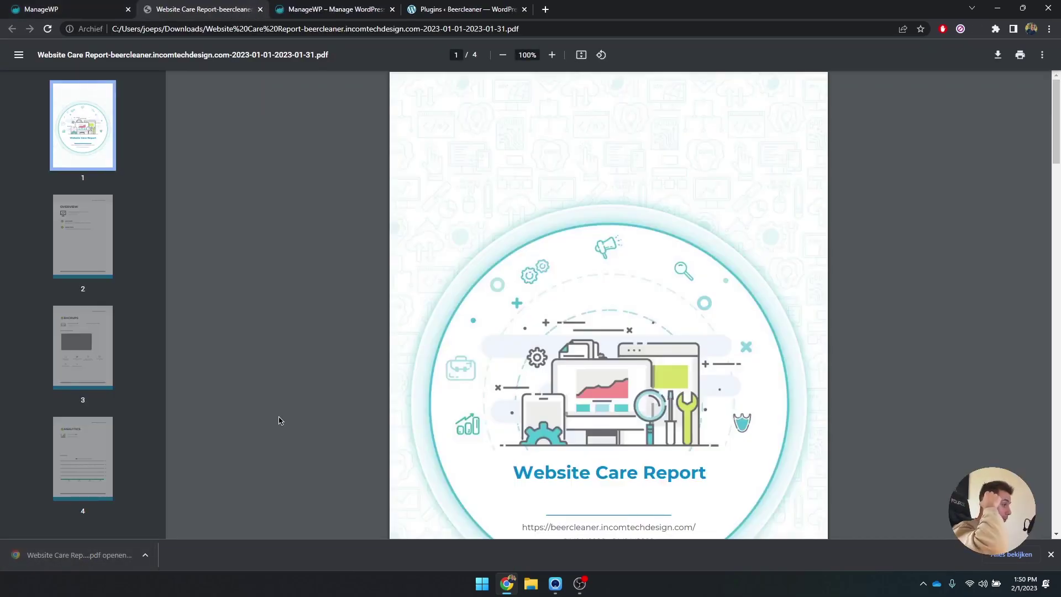
{"action": "left_click", "coordinate": [1050, 554]}
{"action": "scroll", "coordinate": [730, 335], "scroll_direction": "down", "scroll_amount": 1}
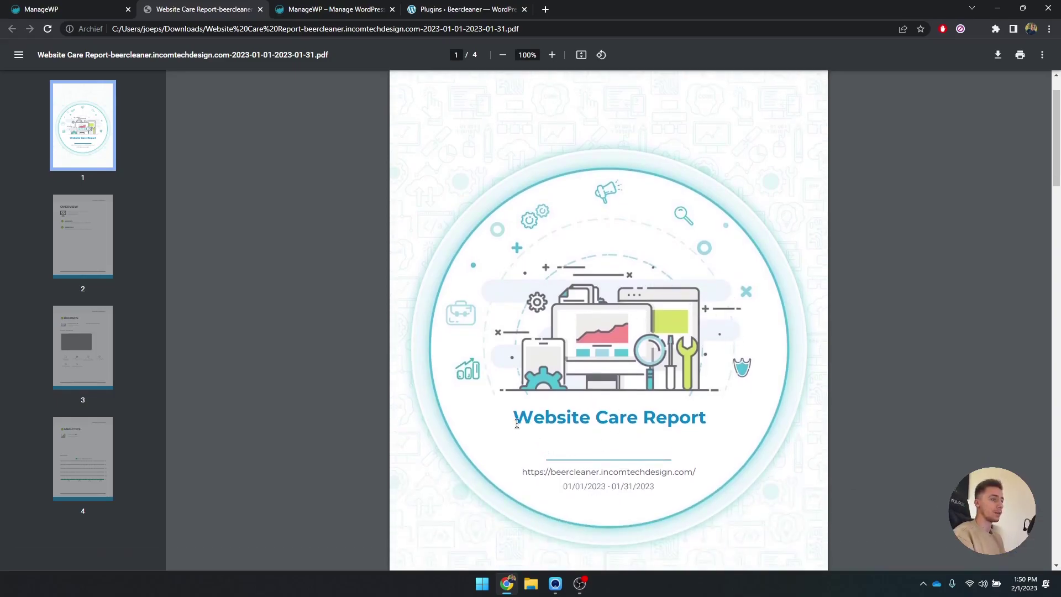
{"action": "left_click_drag", "start_coordinate": [514, 423], "coordinate": [747, 423]}
{"action": "left_click", "coordinate": [730, 431]}
{"action": "scroll", "coordinate": [731, 431], "scroll_direction": "down", "scroll_amount": 2}
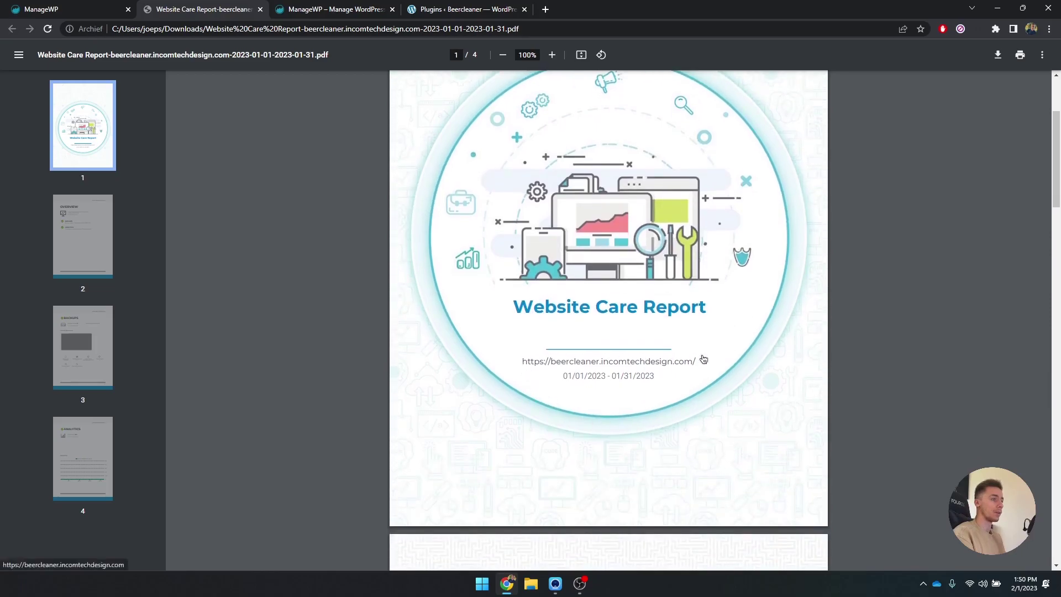
{"action": "left_click_drag", "start_coordinate": [552, 377], "coordinate": [682, 379]}
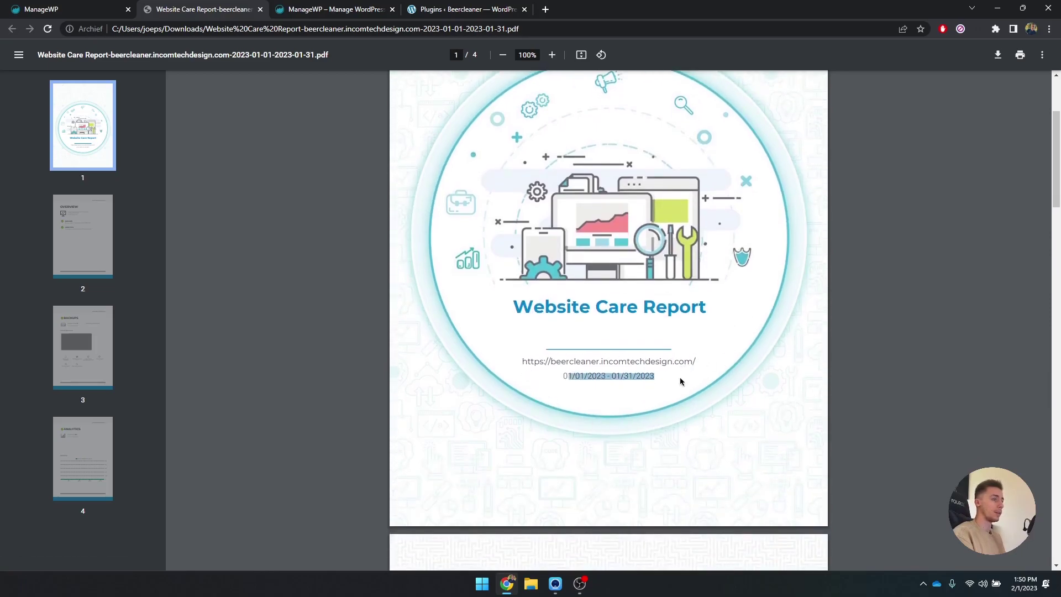
{"action": "left_click", "coordinate": [683, 379]}
Read the Backups section (1 backup, 198.68MB) and continue to the Analytics page.
{"action": "scroll", "coordinate": [681, 380], "scroll_direction": "down", "scroll_amount": 3}
{"action": "scroll", "coordinate": [681, 380], "scroll_direction": "down", "scroll_amount": 4}
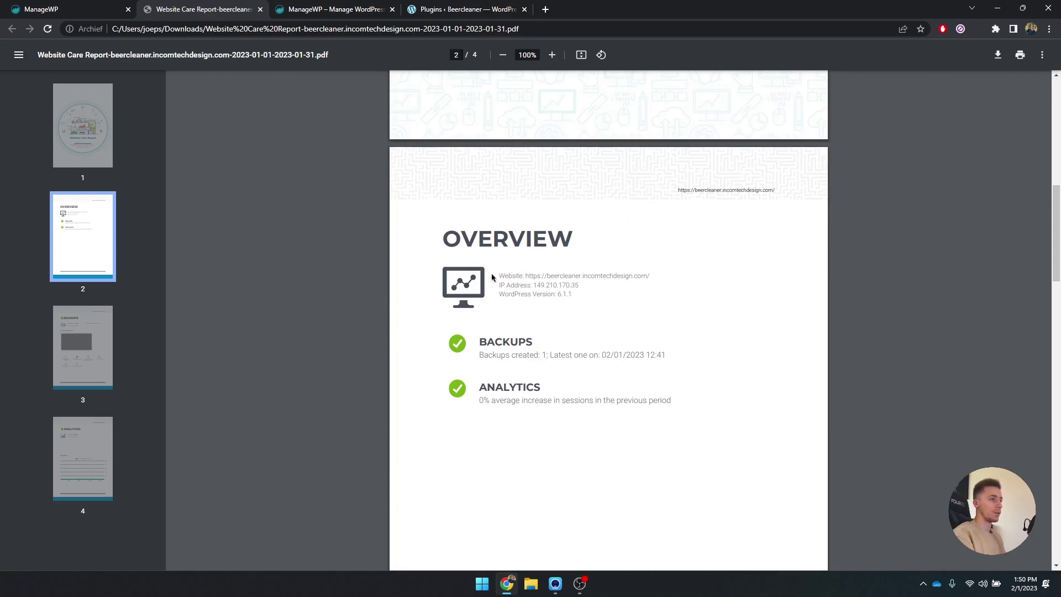
{"action": "scroll", "coordinate": [492, 277], "scroll_direction": "down", "scroll_amount": 3}
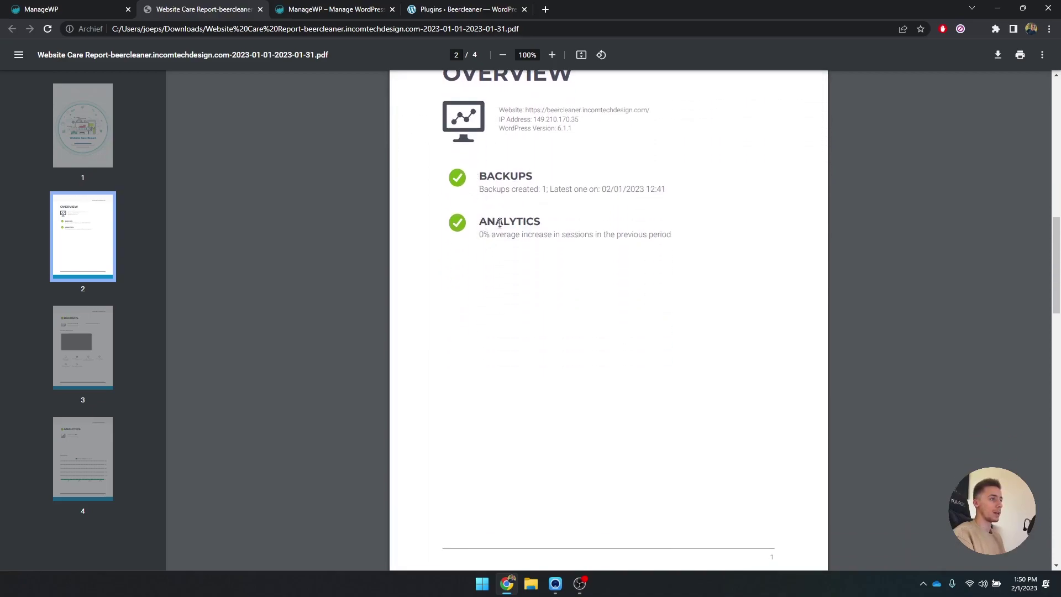
{"action": "scroll", "coordinate": [481, 220], "scroll_direction": "down", "scroll_amount": 10}
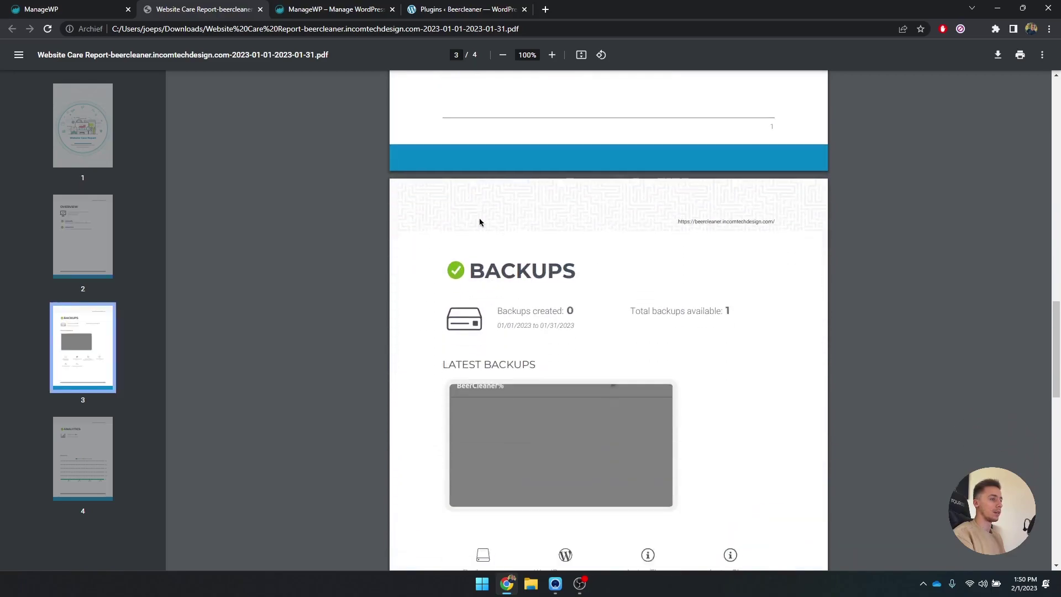
{"action": "scroll", "coordinate": [521, 199], "scroll_direction": "down", "scroll_amount": 1}
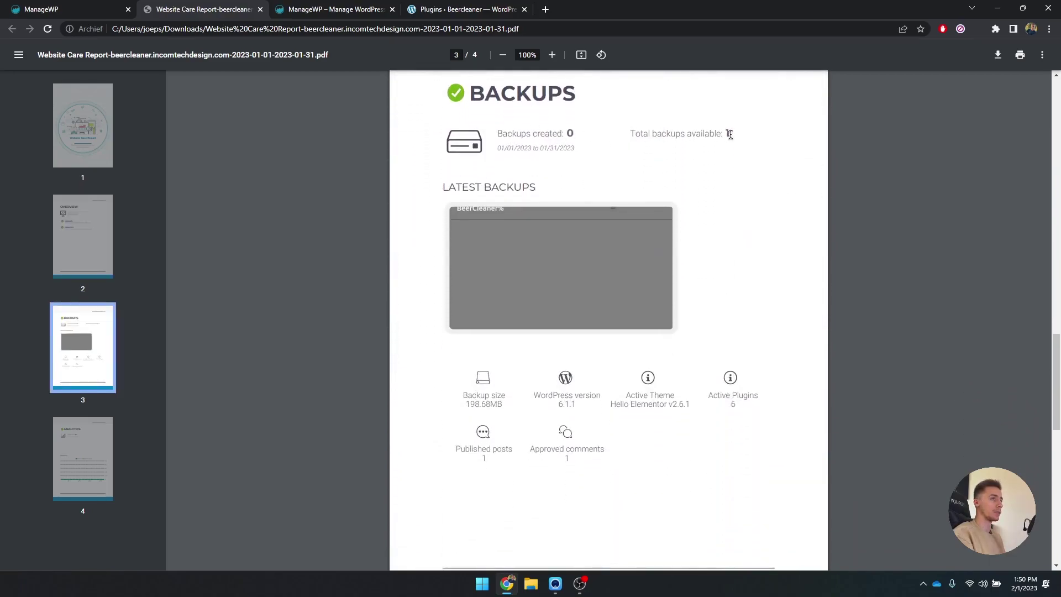
{"action": "left_click_drag", "start_coordinate": [730, 134], "coordinate": [631, 134]}
{"action": "left_click", "coordinate": [660, 140]}
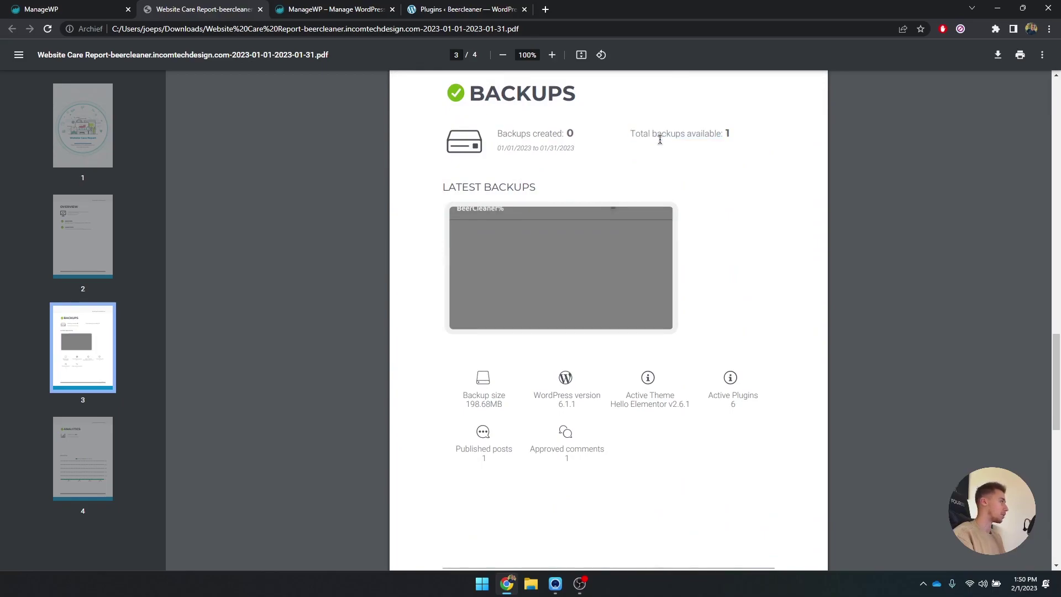
{"action": "scroll", "coordinate": [688, 201], "scroll_direction": "down", "scroll_amount": 2}
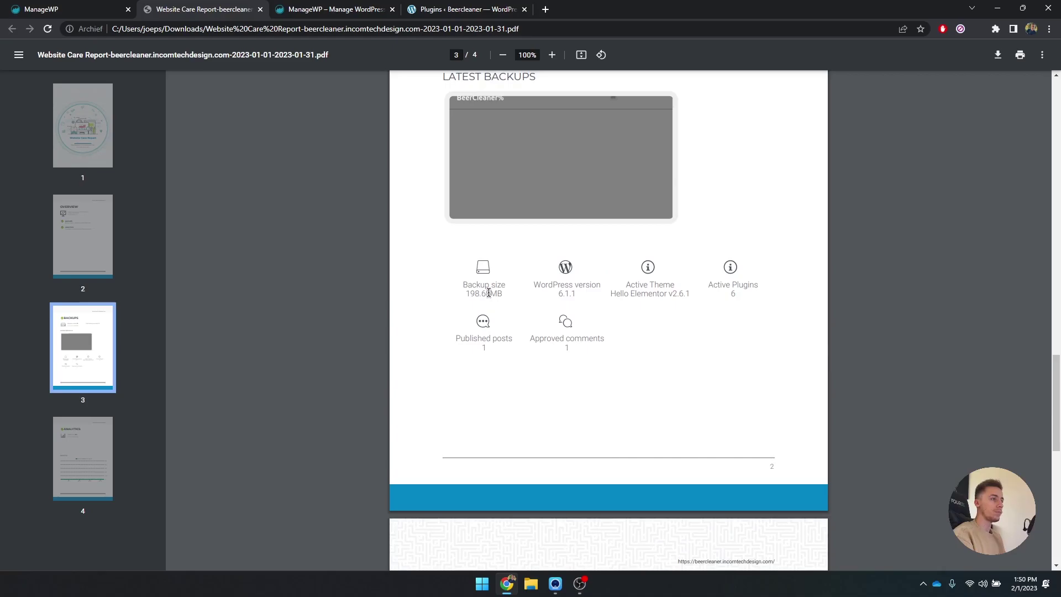
{"action": "left_click_drag", "start_coordinate": [464, 283], "coordinate": [503, 295]}
{"action": "left_click", "coordinate": [519, 297]}
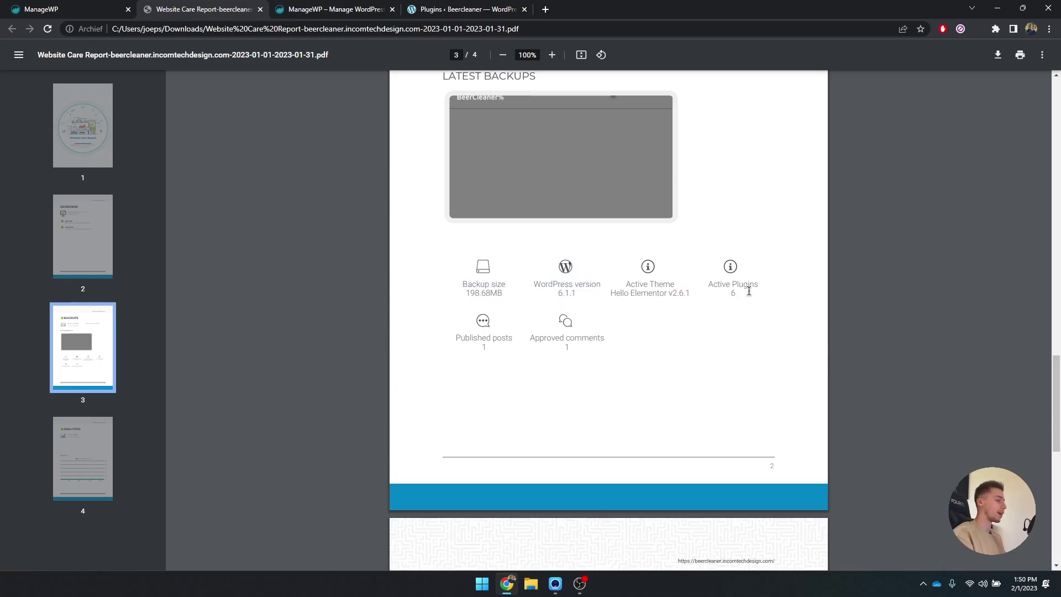
{"action": "scroll", "coordinate": [749, 291], "scroll_direction": "down", "scroll_amount": 5}
{"action": "scroll", "coordinate": [592, 244], "scroll_direction": "down", "scroll_amount": 5}
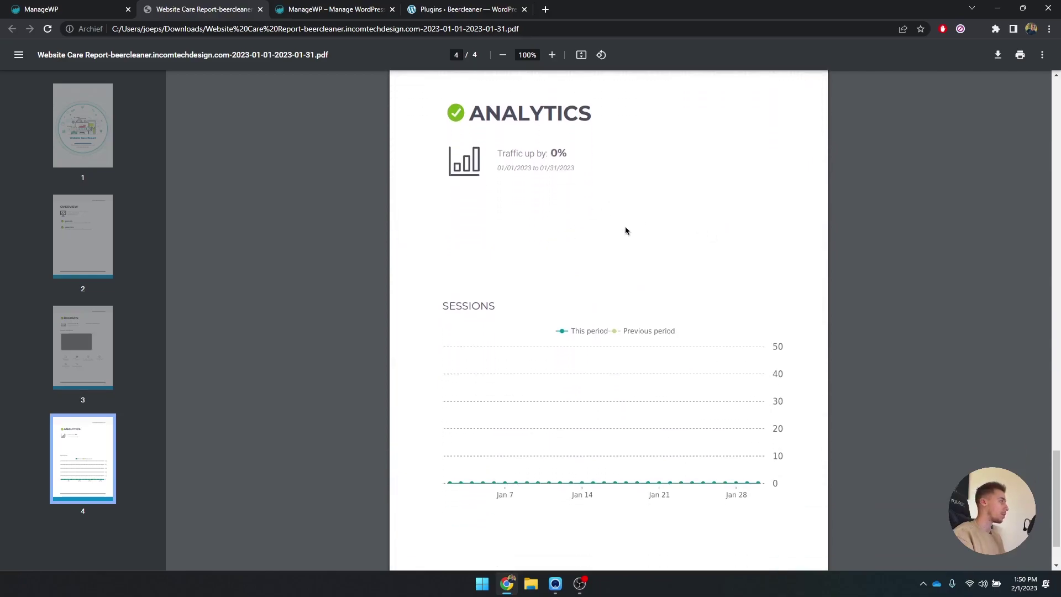
Jump between the cover and Analytics page thumbnails, ending back on page 1.
{"action": "scroll", "coordinate": [681, 241], "scroll_direction": "down", "scroll_amount": 2}
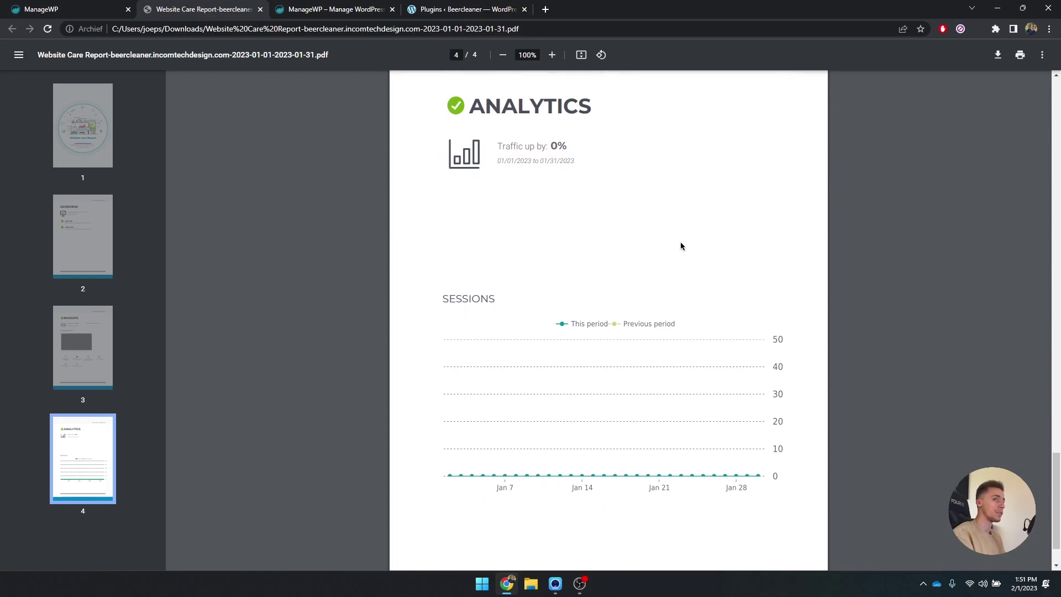
{"action": "scroll", "coordinate": [679, 248], "scroll_direction": "up", "scroll_amount": 2}
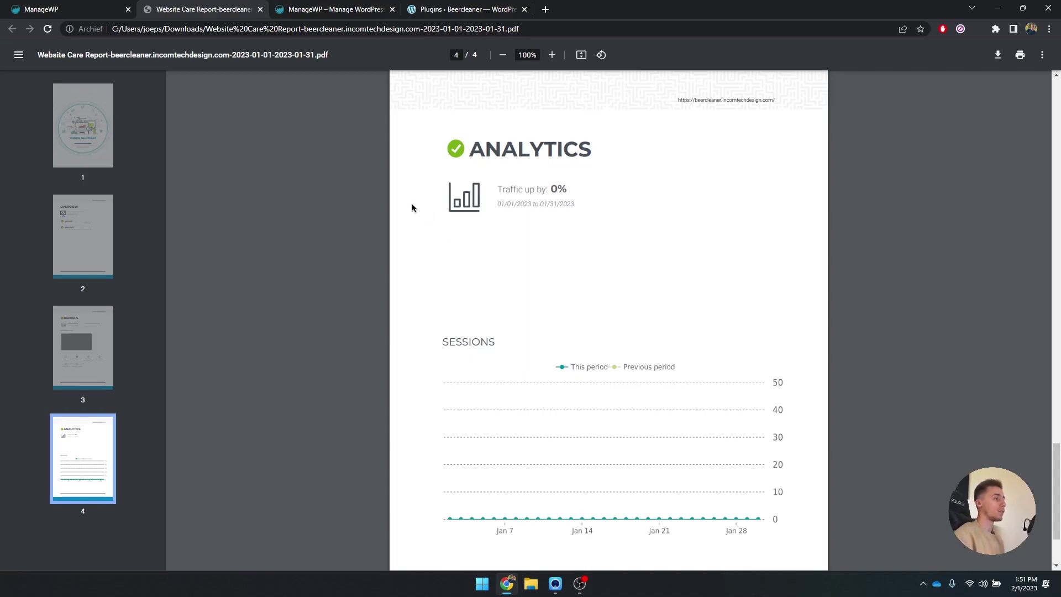
{"action": "scroll", "coordinate": [231, 310], "scroll_direction": "up", "scroll_amount": 4}
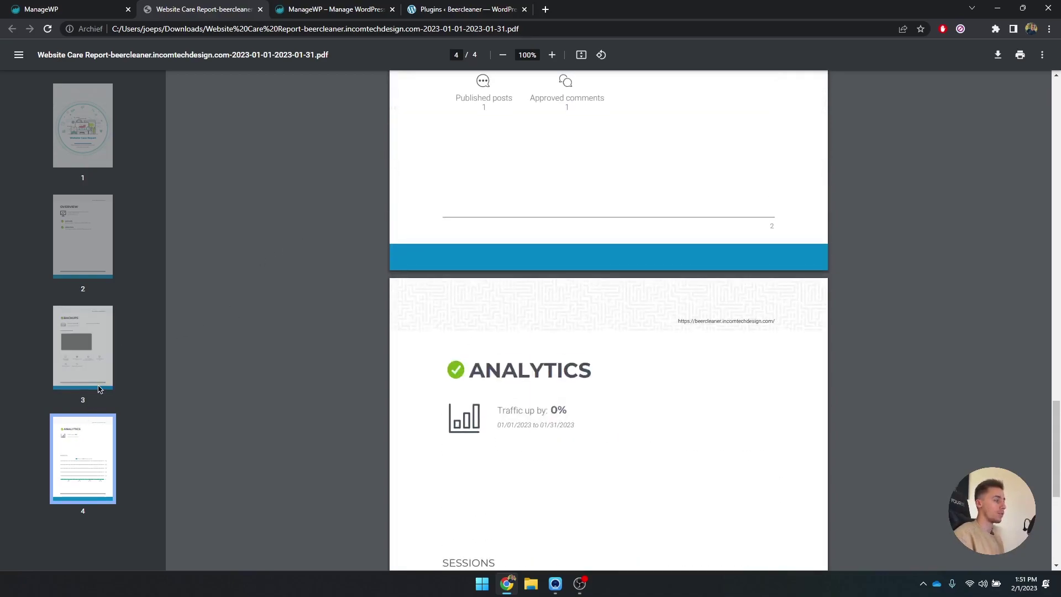
{"action": "left_click", "coordinate": [94, 138]}
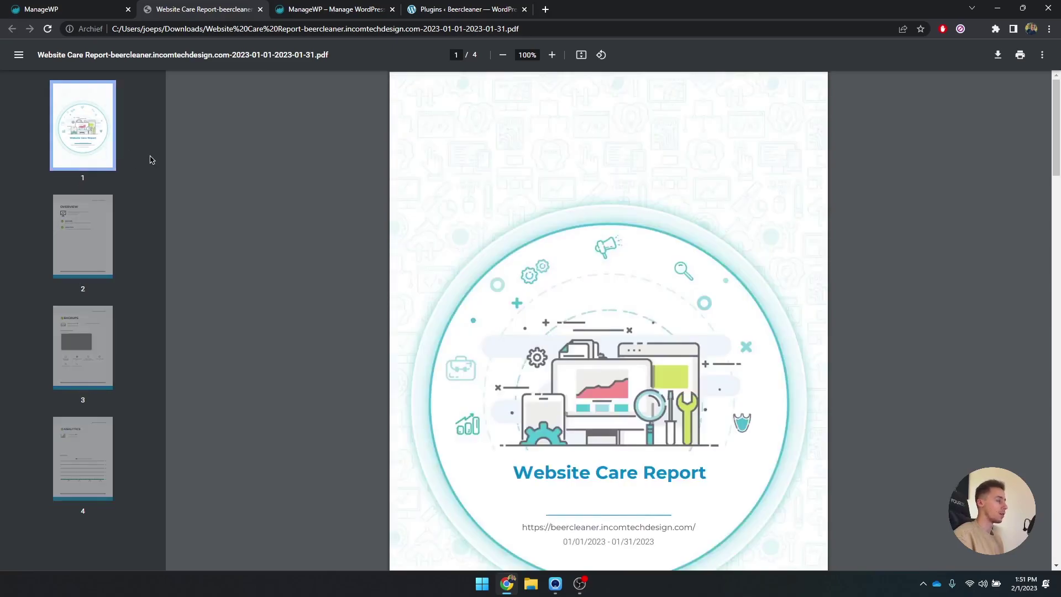
{"action": "left_click", "coordinate": [108, 436]}
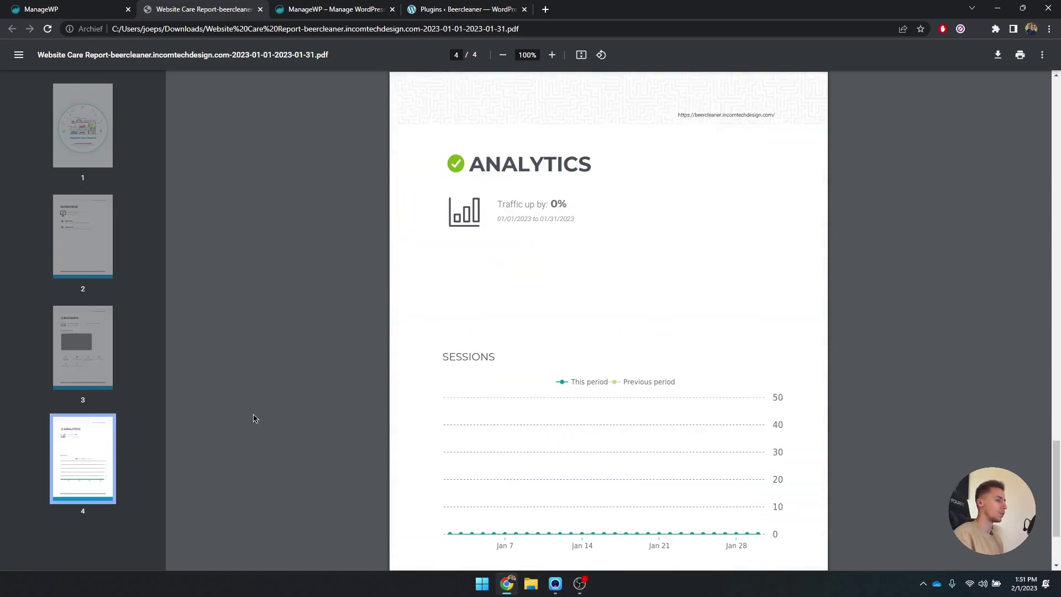
{"action": "scroll", "coordinate": [506, 350], "scroll_direction": "down", "scroll_amount": 2}
{"action": "scroll", "coordinate": [437, 300], "scroll_direction": "up", "scroll_amount": 15}
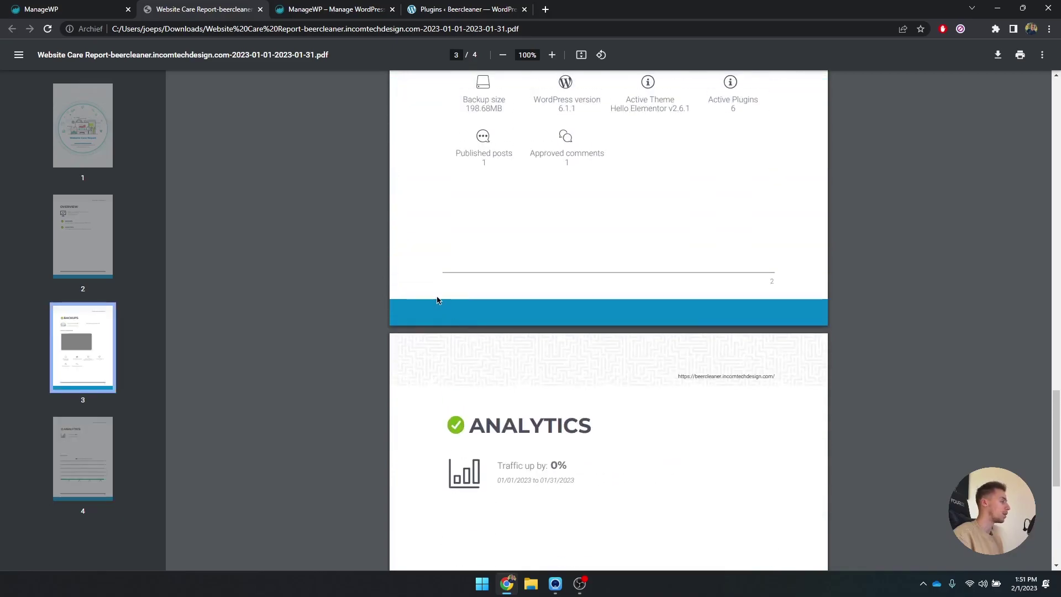
{"action": "scroll", "coordinate": [437, 300], "scroll_direction": "up", "scroll_amount": 10}
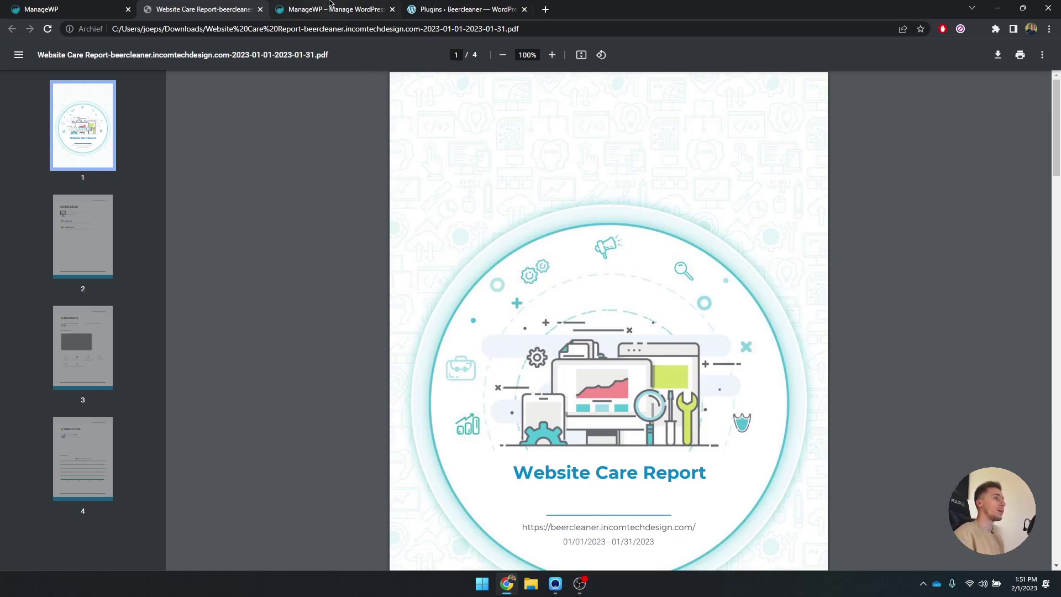
Switch to the managewp.com tab and look over its features grid and signup form.
{"action": "left_click", "coordinate": [330, 8]}
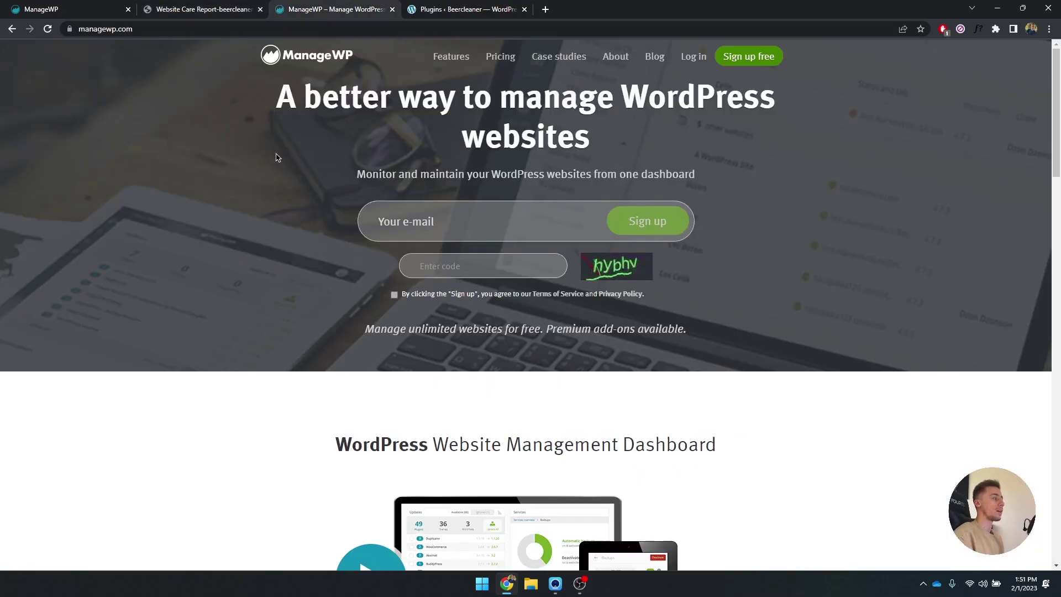
{"action": "scroll", "coordinate": [277, 158], "scroll_direction": "down", "scroll_amount": 2}
{"action": "scroll", "coordinate": [276, 158], "scroll_direction": "down", "scroll_amount": 7}
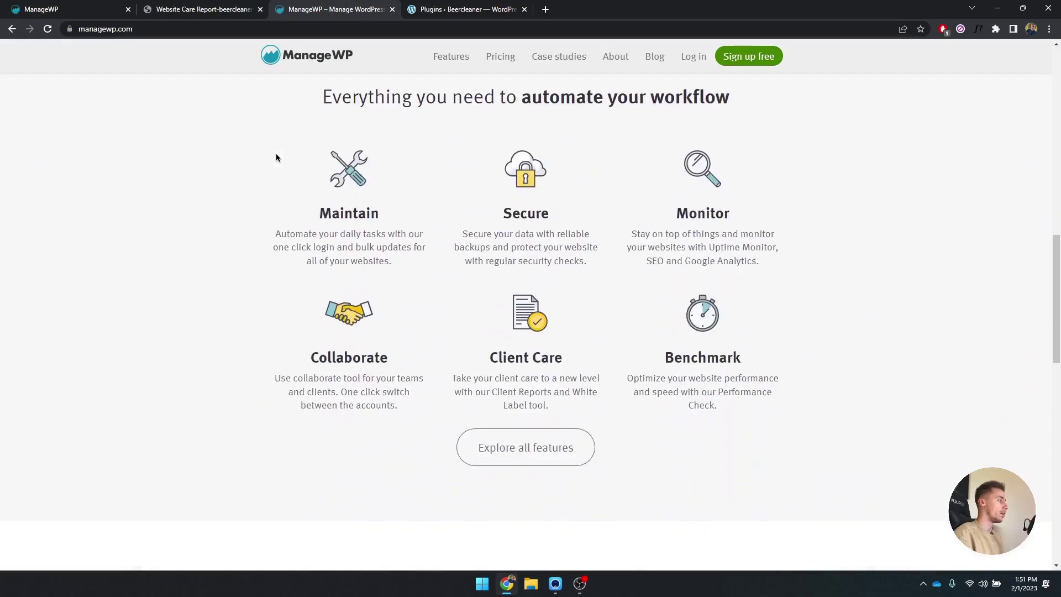
{"action": "scroll", "coordinate": [277, 157], "scroll_direction": "up", "scroll_amount": 13}
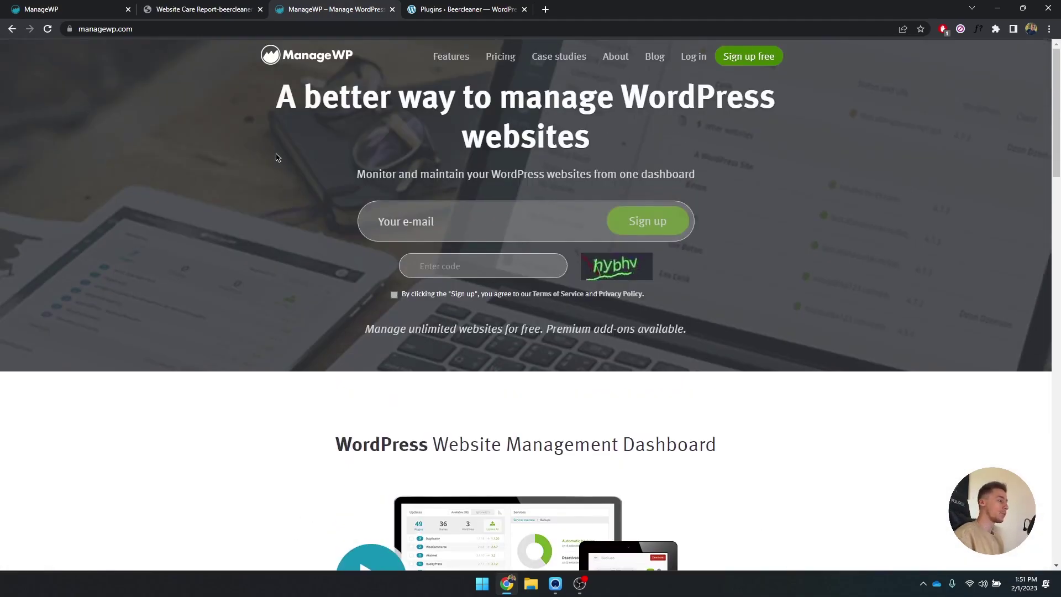